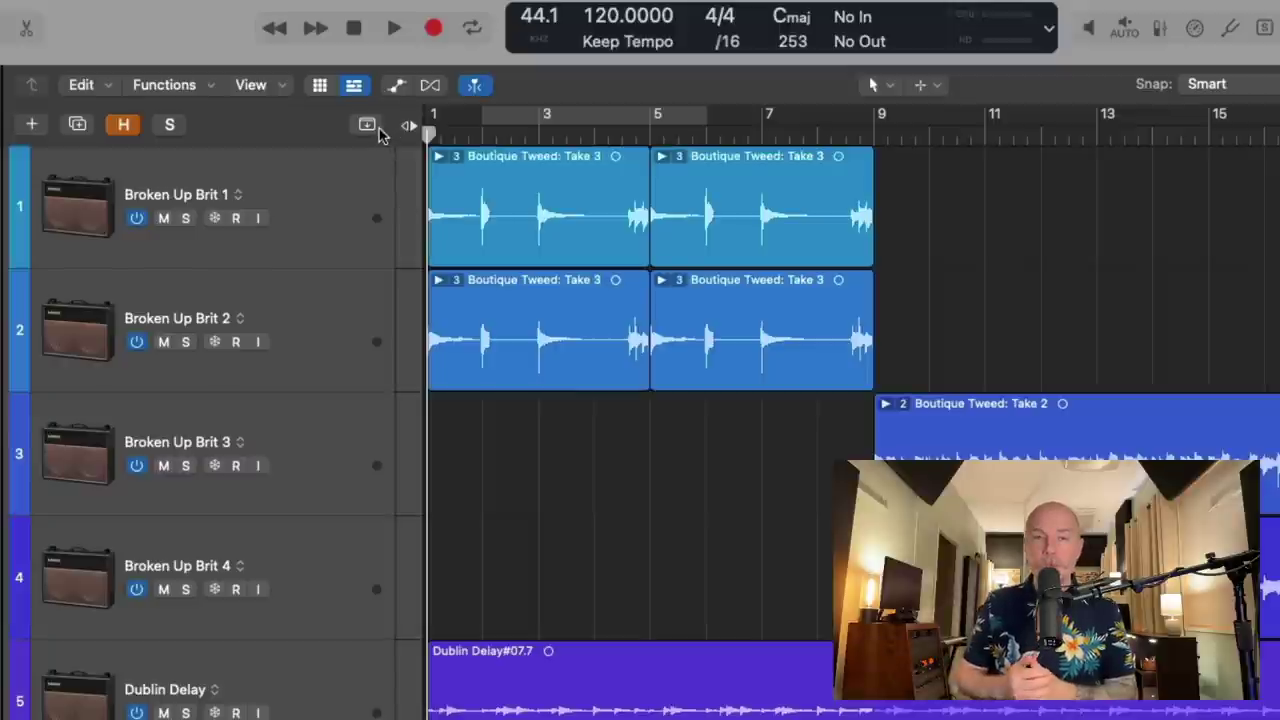
- Show the global tracks and play the song, jumping to Chorus (bar 9) and Verse (bar 17), then stop
left_click(380, 111)
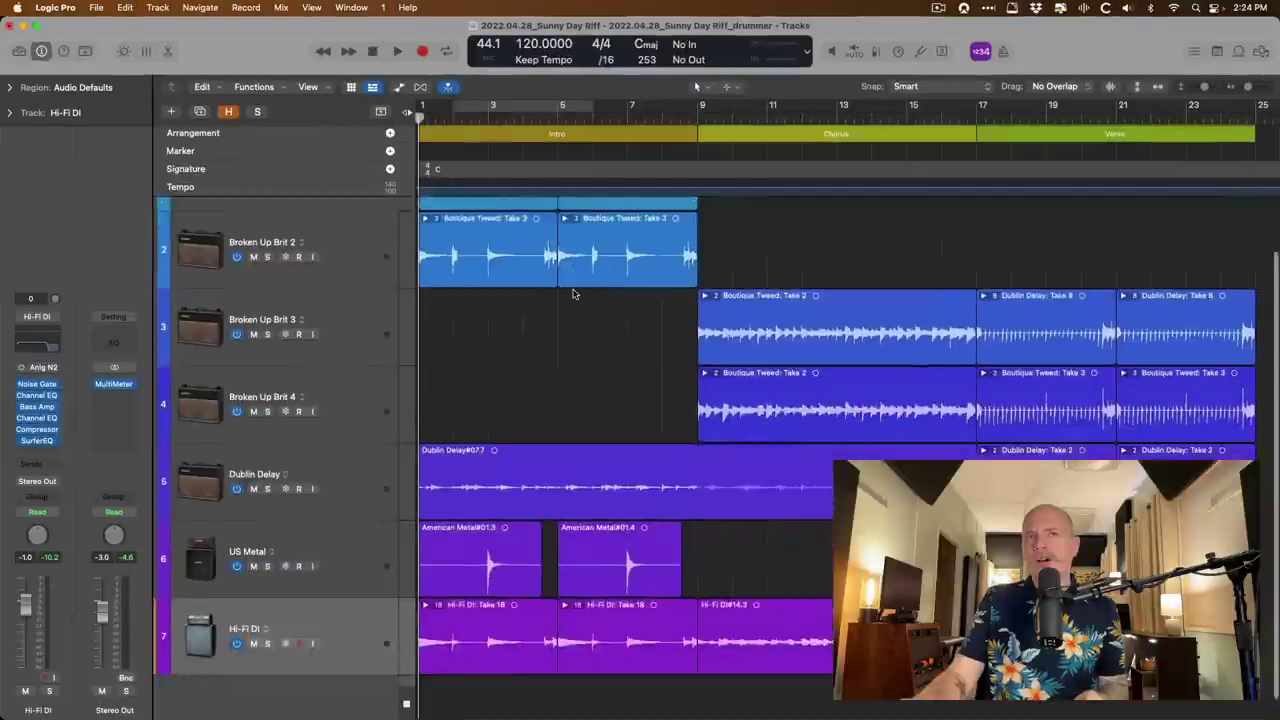
scroll(260, 330, "down", 2)
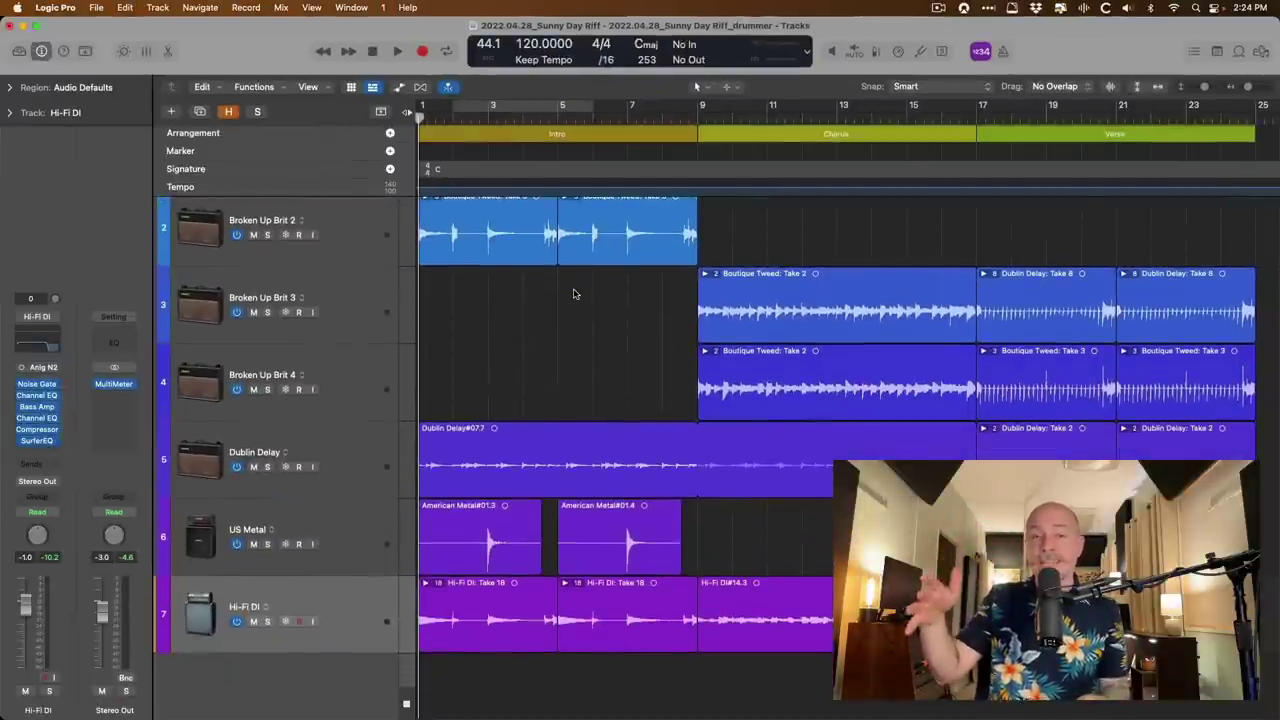
key("space")
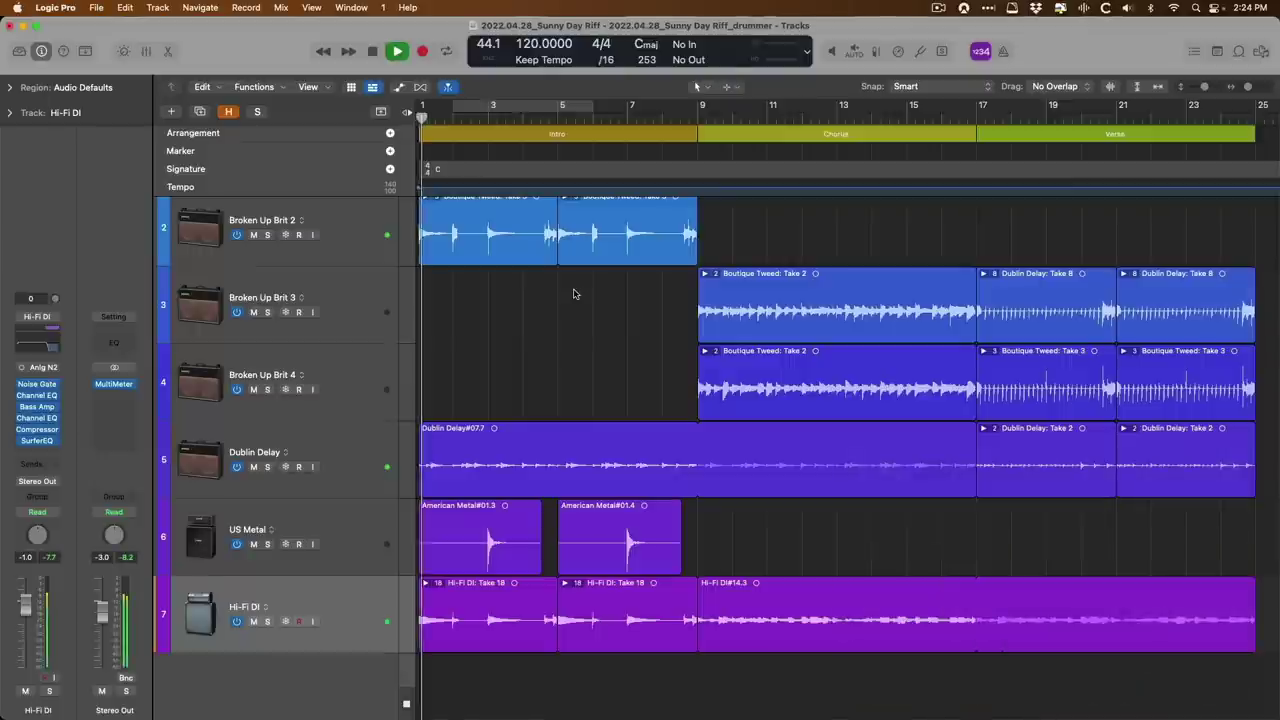
left_click(698, 117)
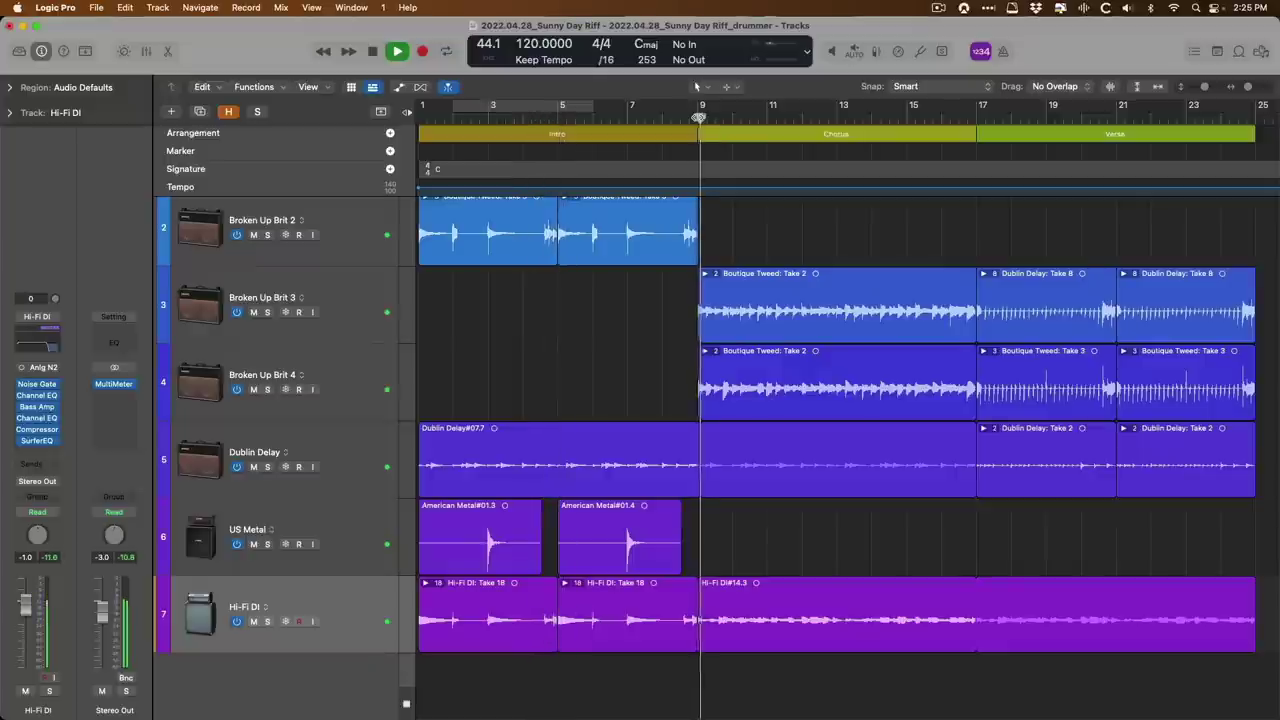
left_click(975, 118)
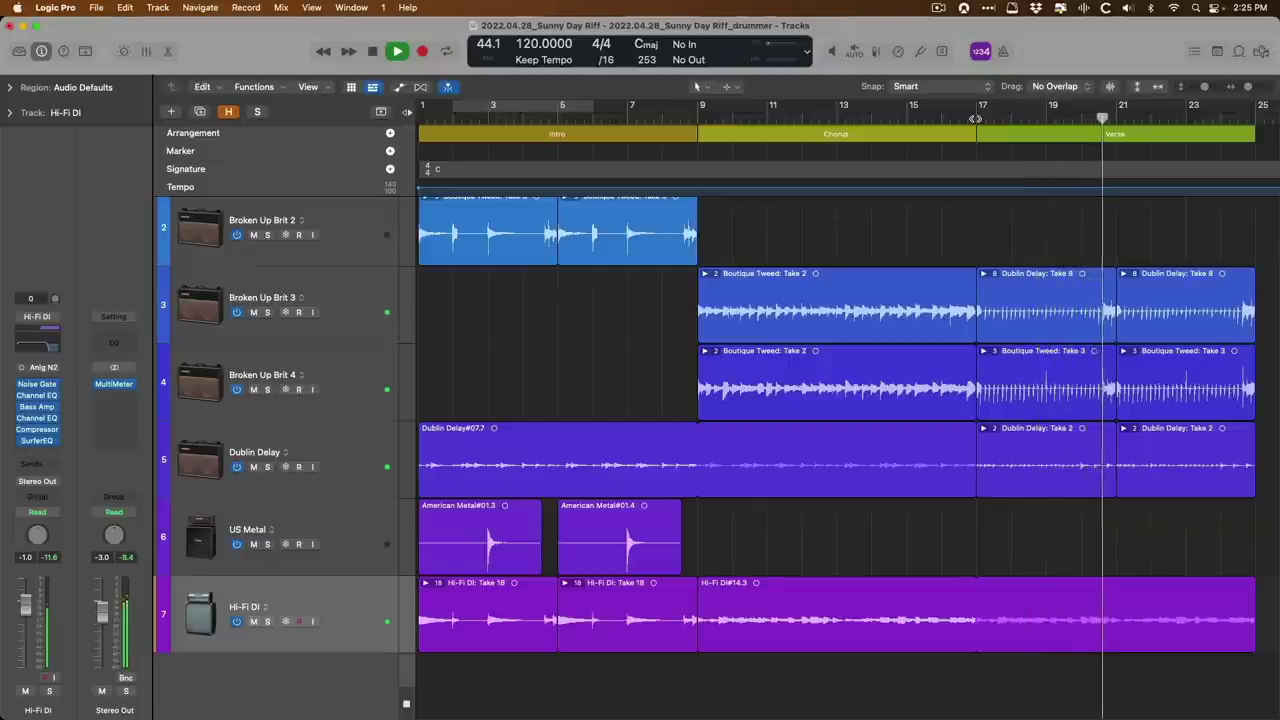
key("space")
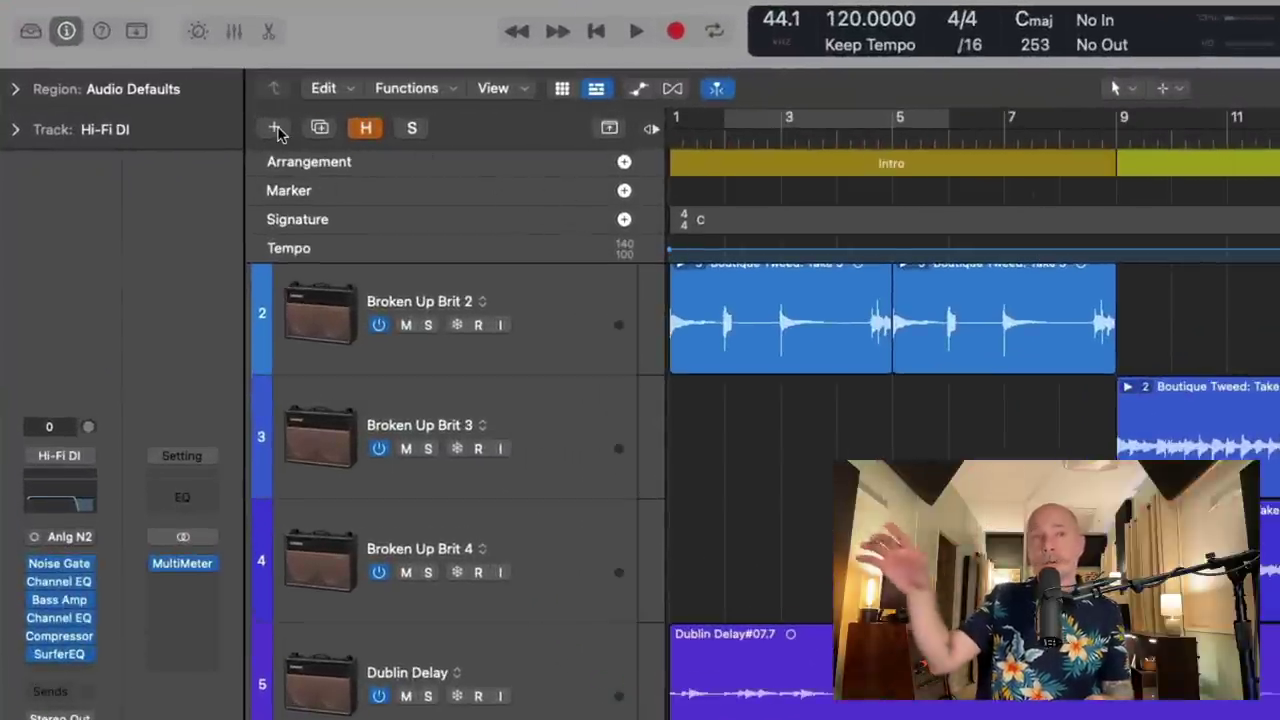
- Add a new Drummer track with the Rock genre, creating a SoCal drummer with Intro, Chorus and Verse regions
left_click(276, 129)
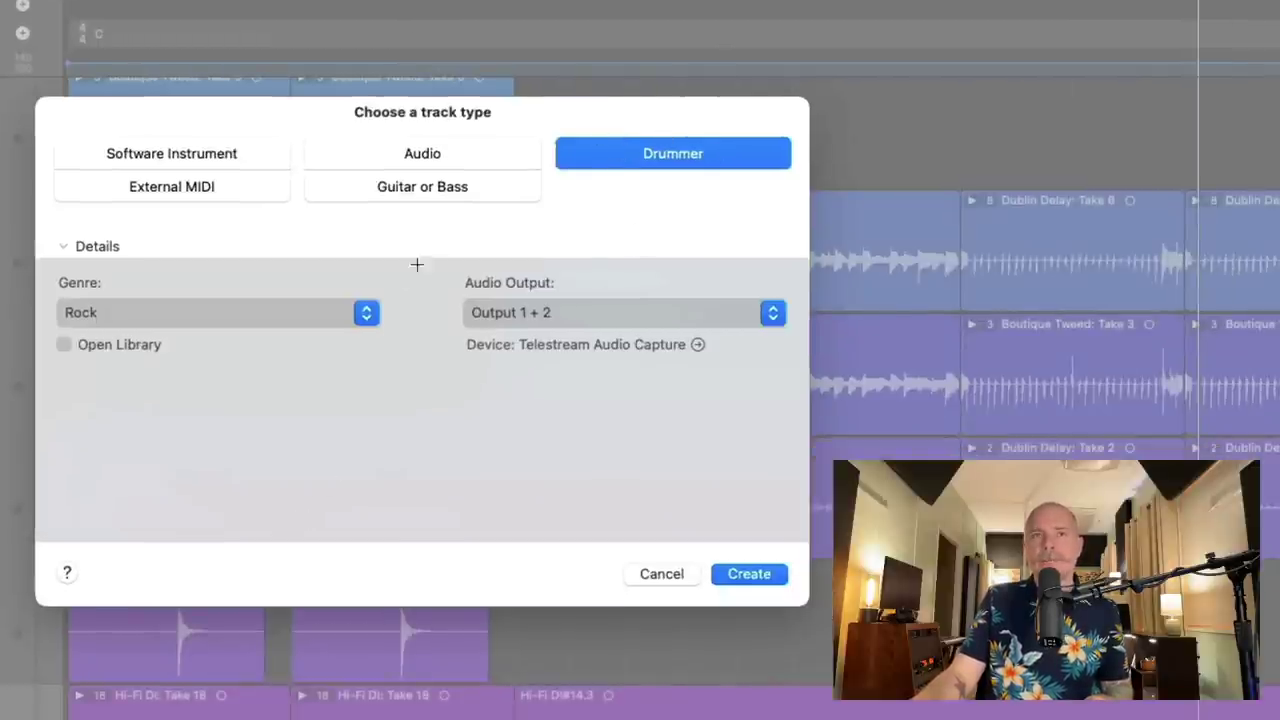
left_click(367, 304)
left_click(366, 309)
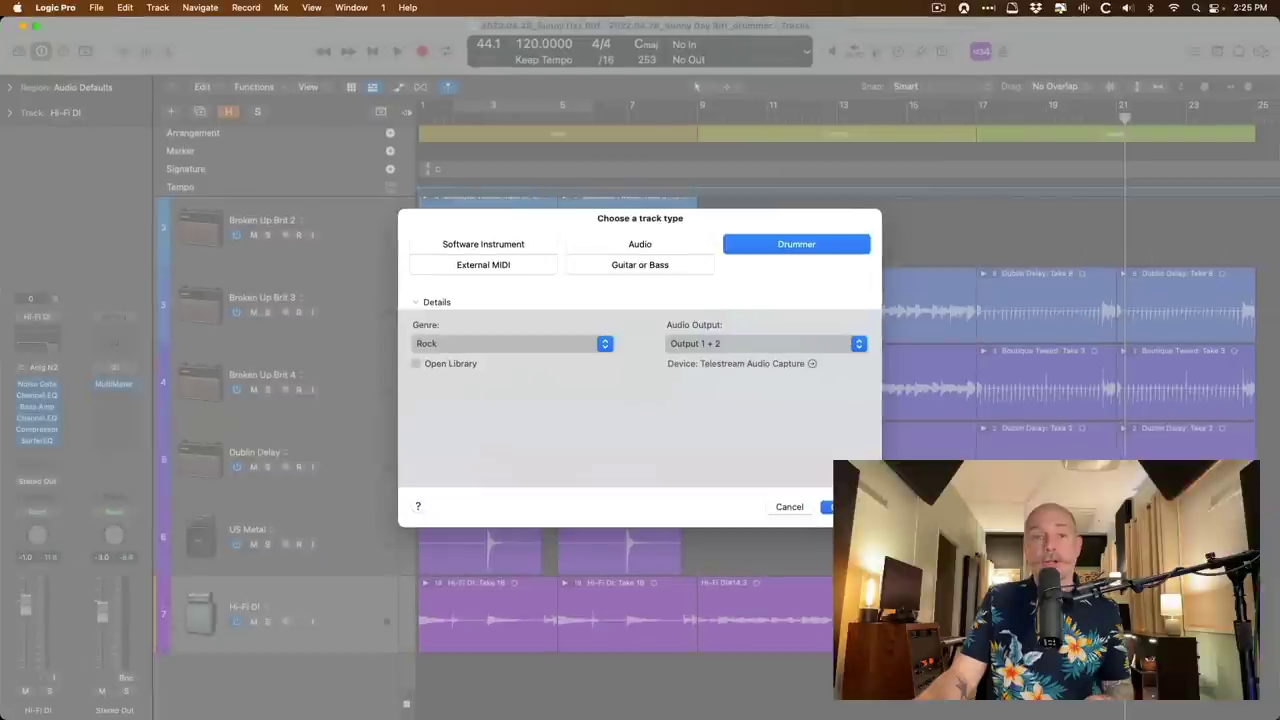
left_click(749, 573)
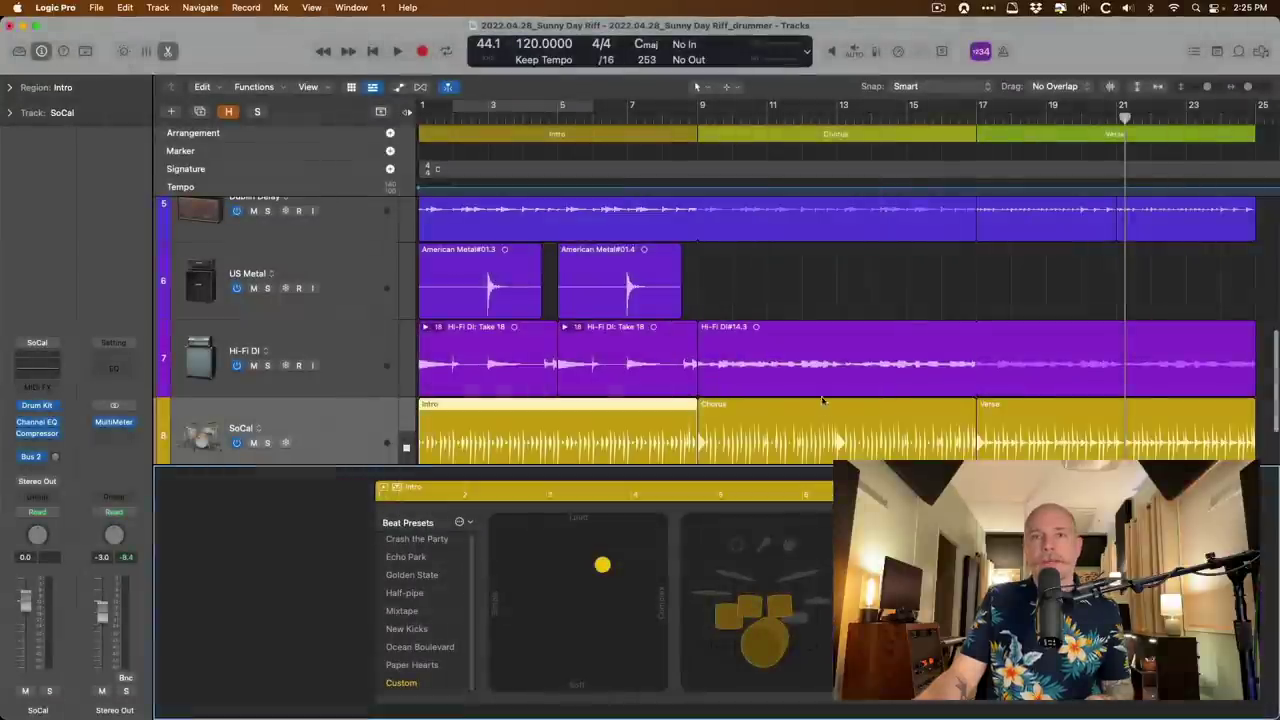
scroll(822, 400, "down", 2)
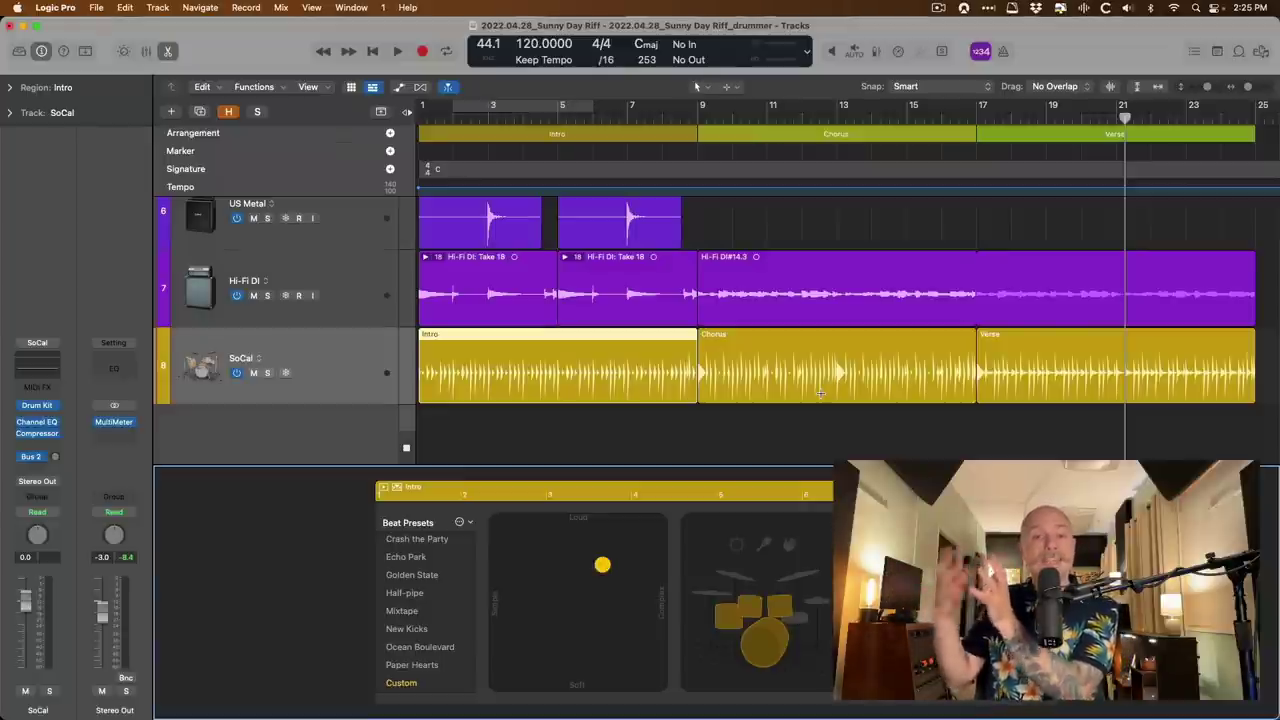
key("super+Left")
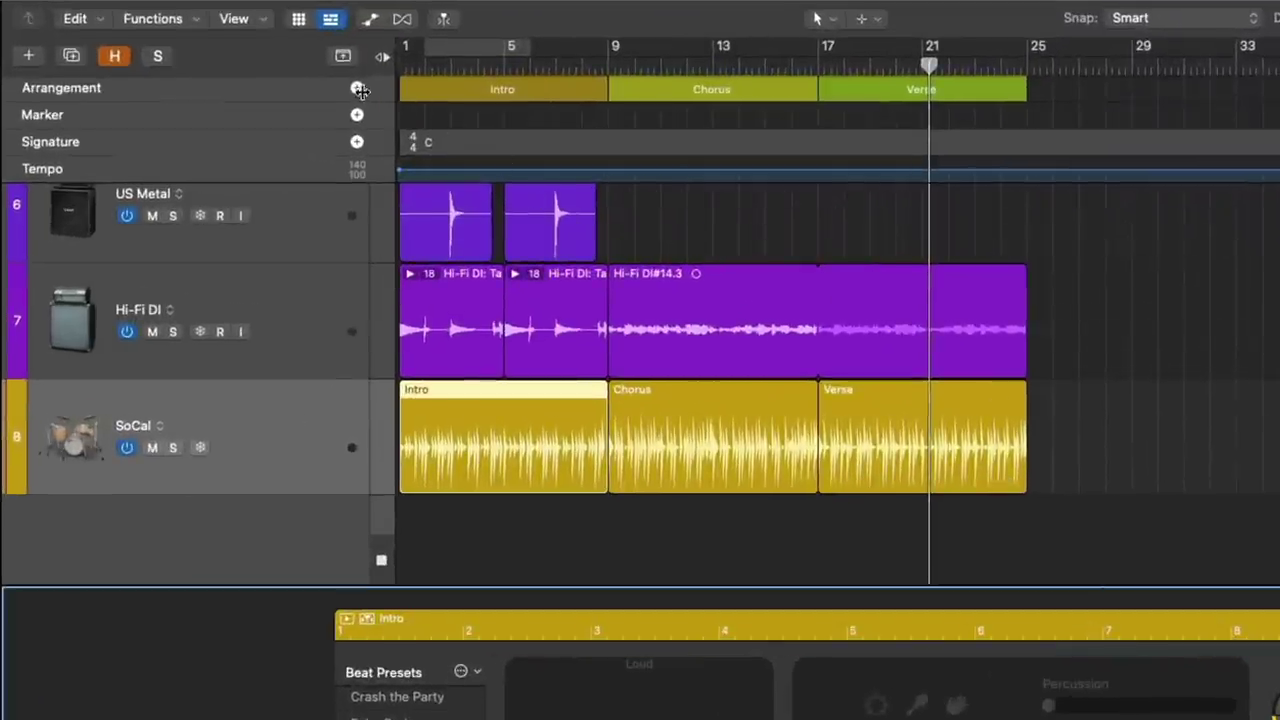
left_click(357, 88)
scroll(1089, 324, "right", 5)
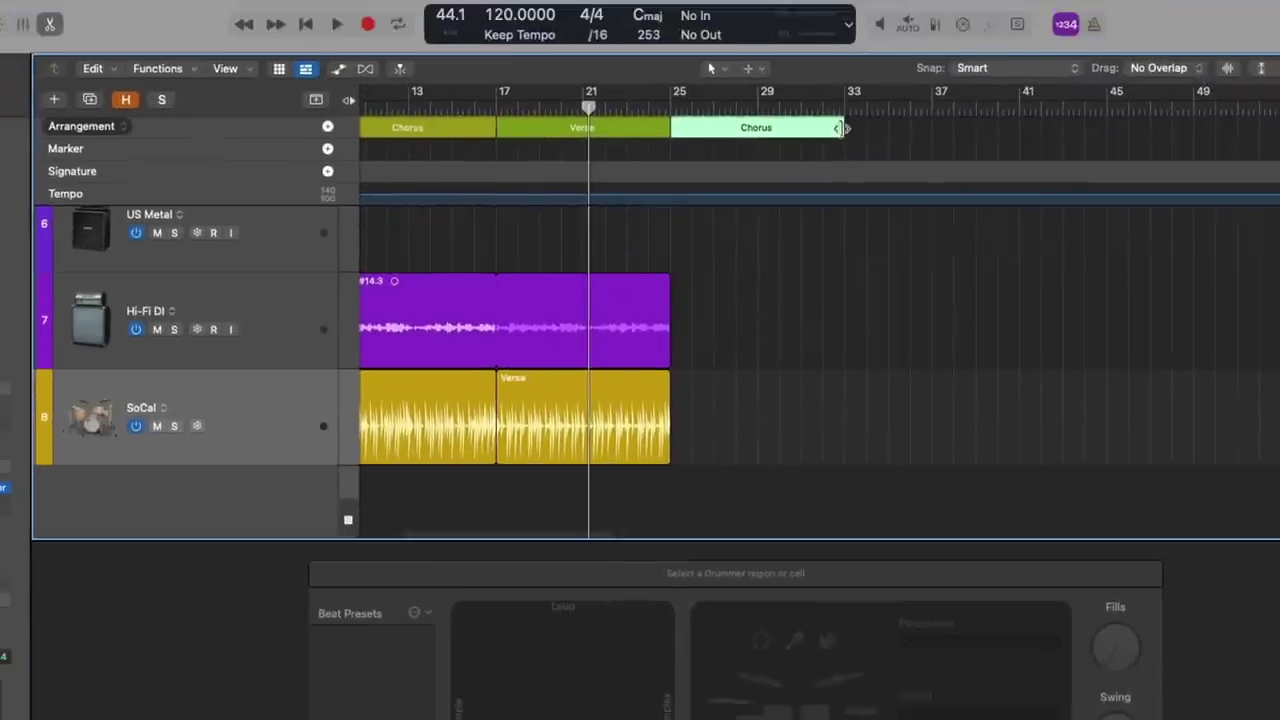
left_click_drag(991, 85, 1279, 79)
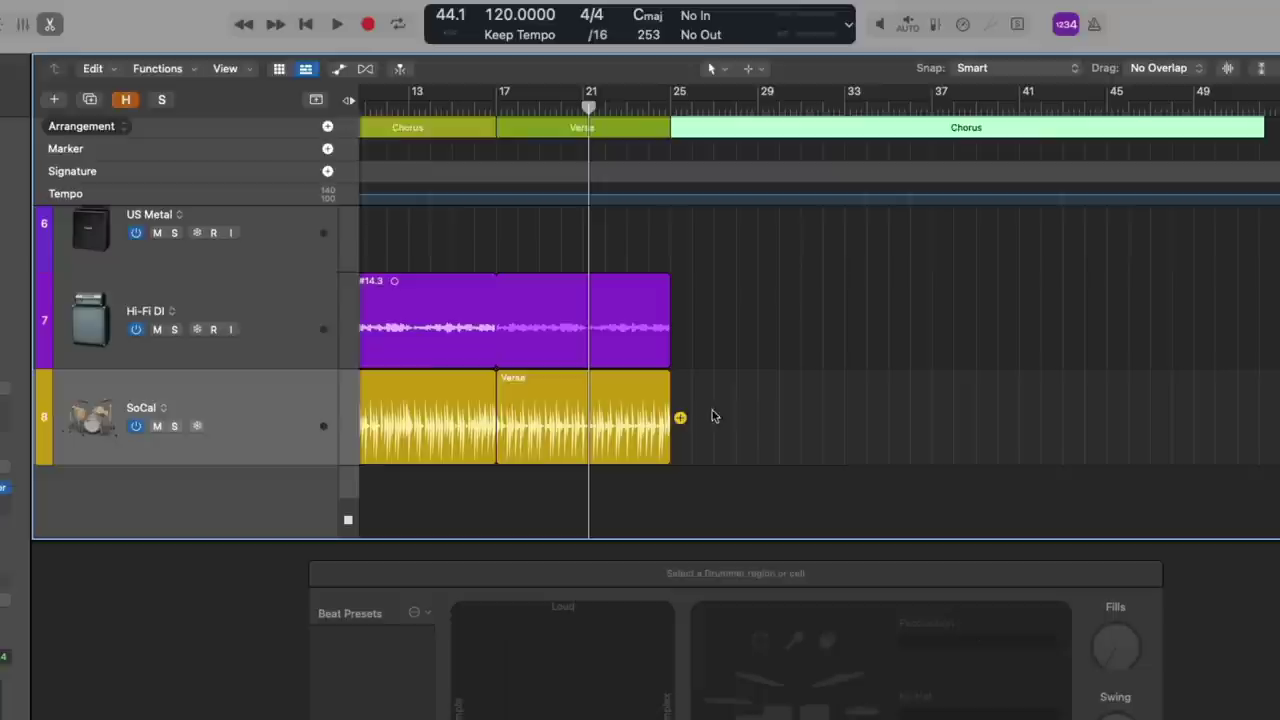
left_click(681, 419)
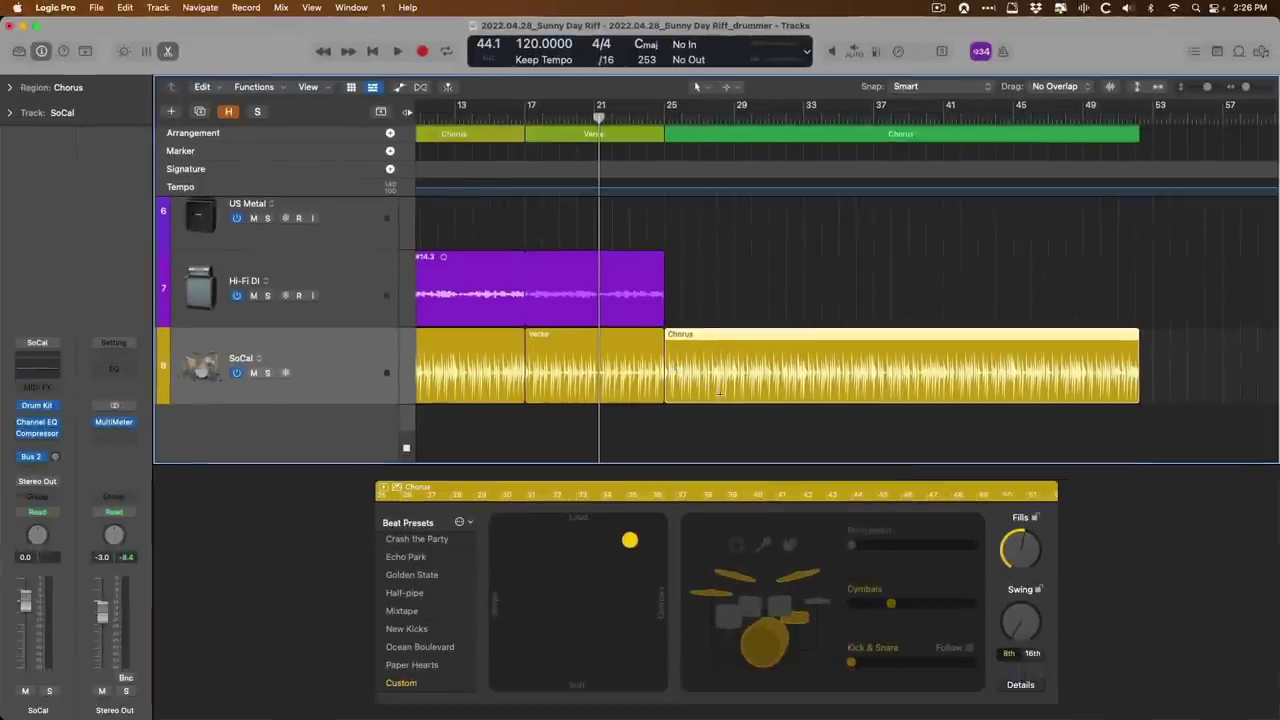
key("super+z")
key("super+z")
key("super+z")
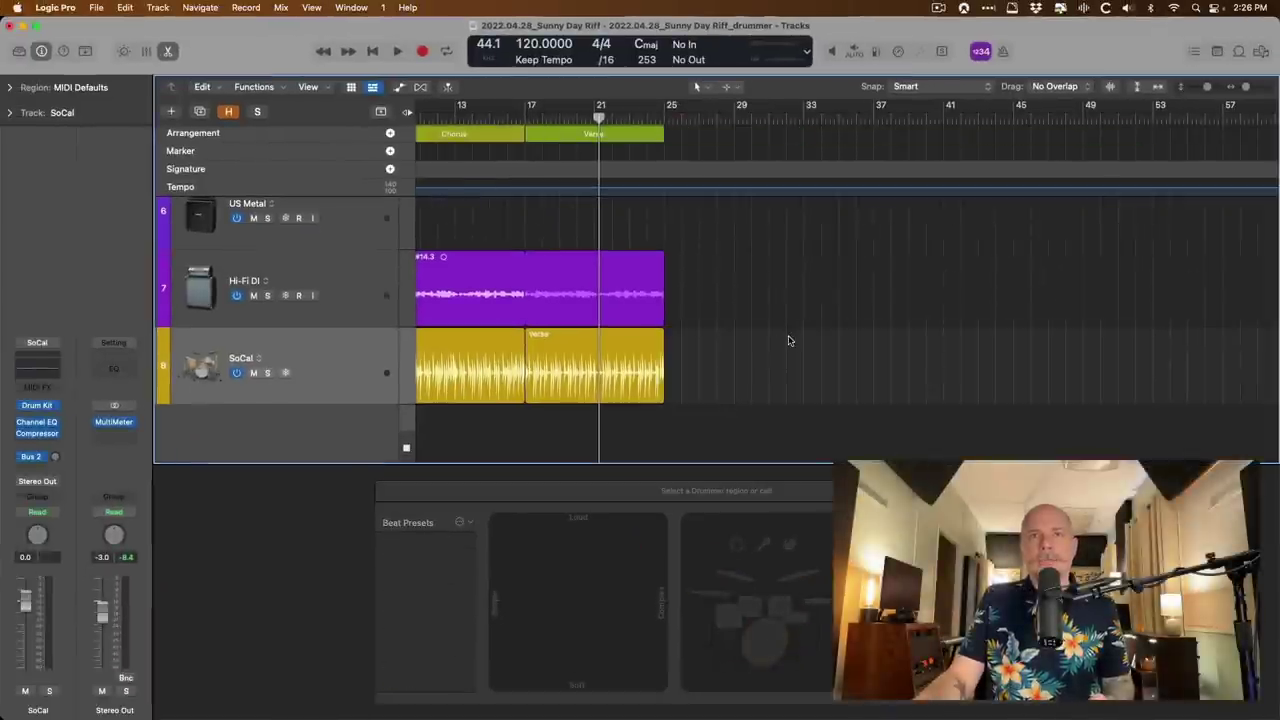
scroll(787, 340, "left", 5)
- Select the drummer track's three regions and open the Library of drummers and kit sounds
left_click(375, 345)
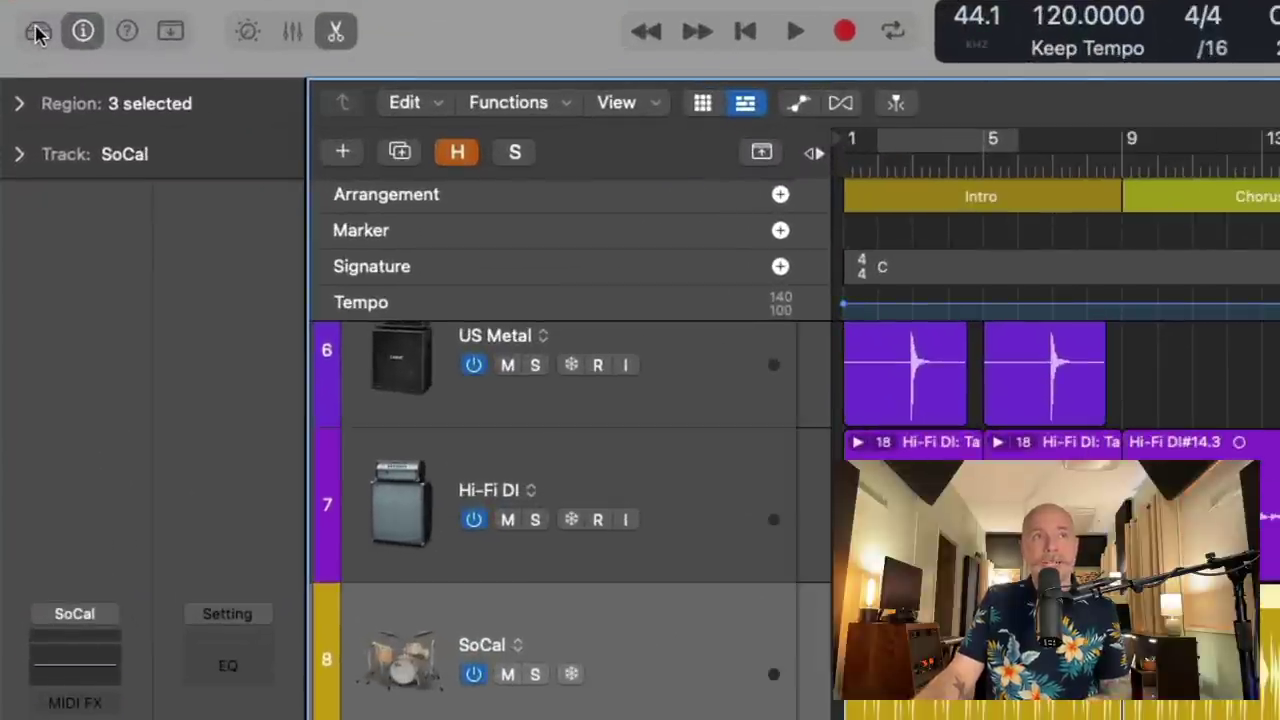
left_click(36, 33)
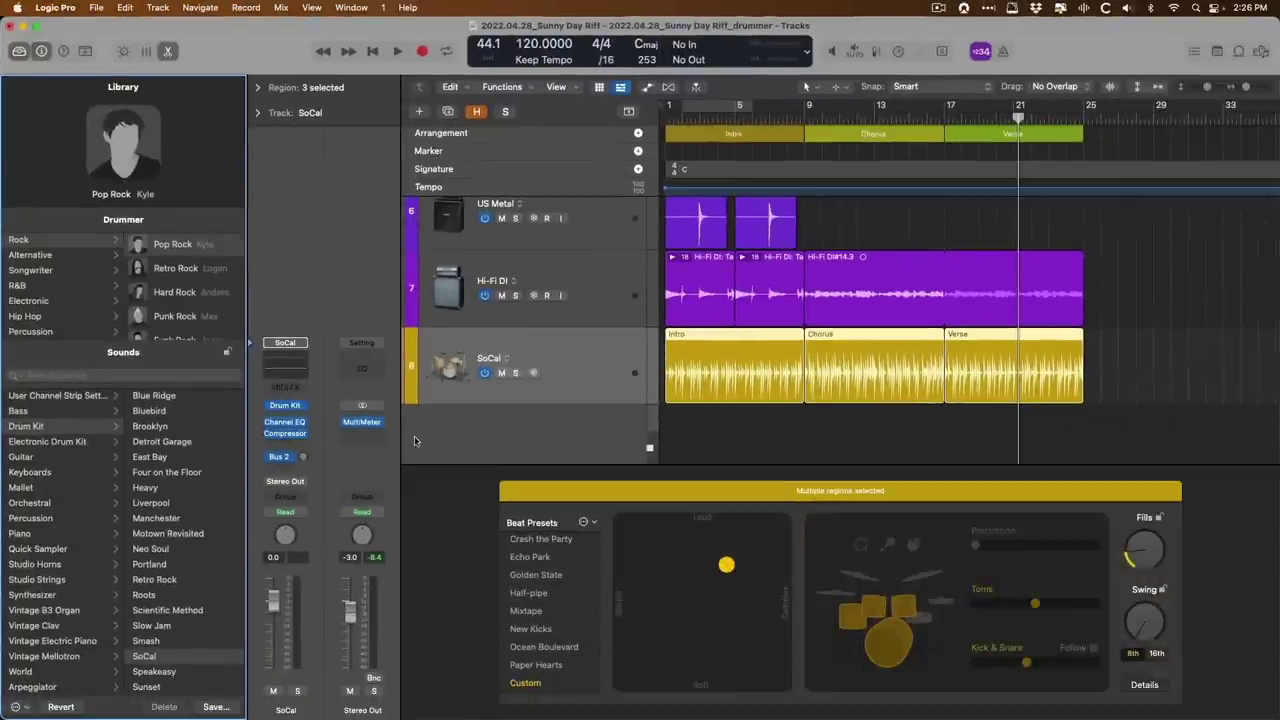
- Return to the song start and select the Intro drummer region to load its beat settings
left_click(688, 420)
key("Return")
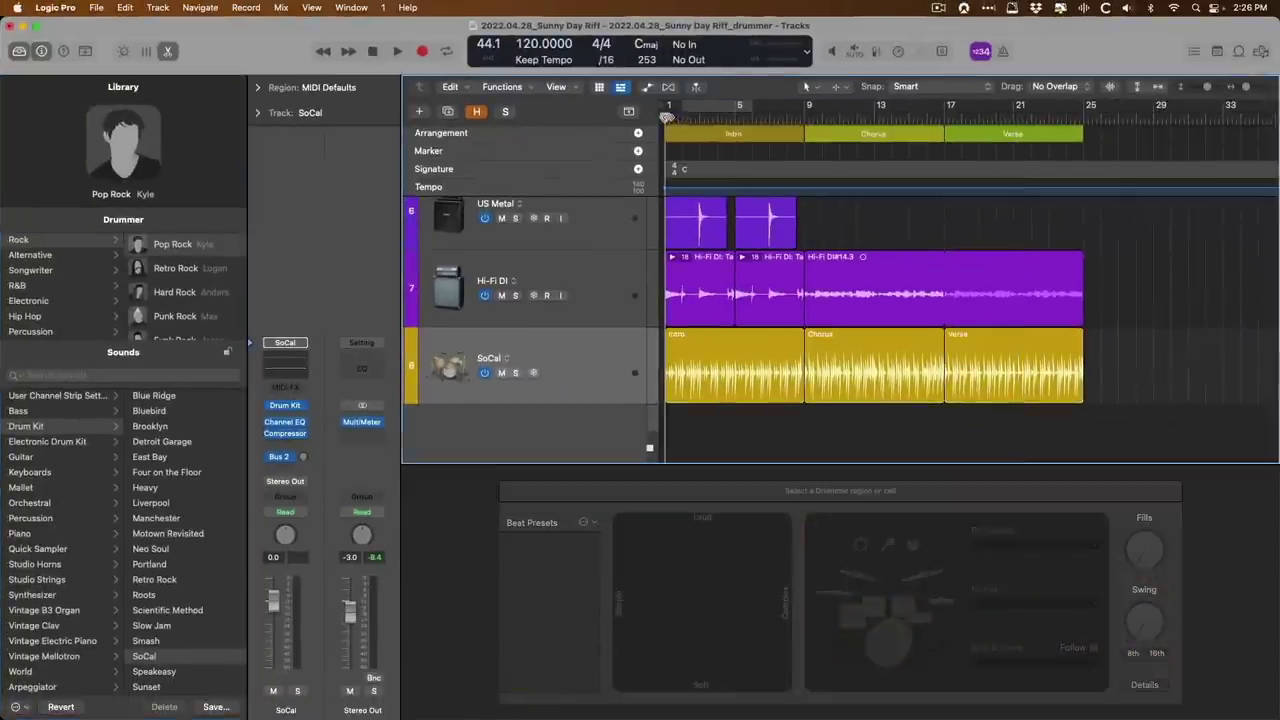
left_click(720, 338)
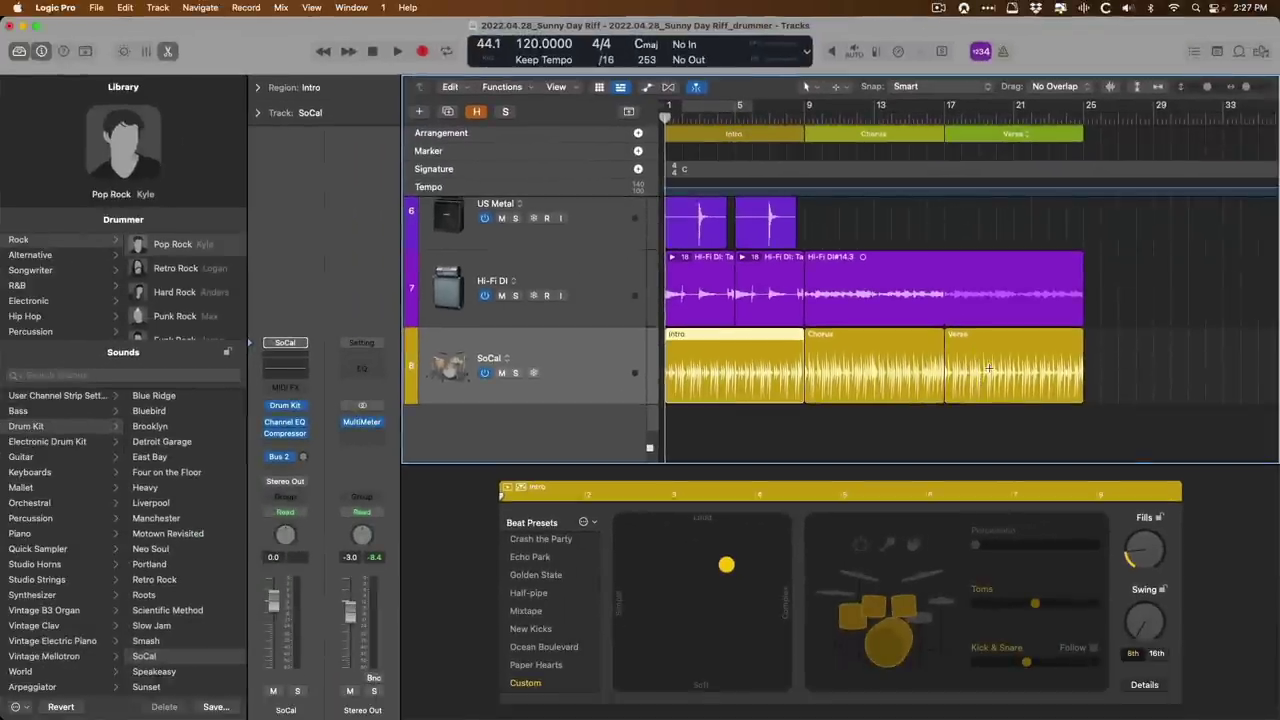
- Play the drummer part, jumping to the Chorus at bar 9 and the Verse at bar 17, then stop
key("space")
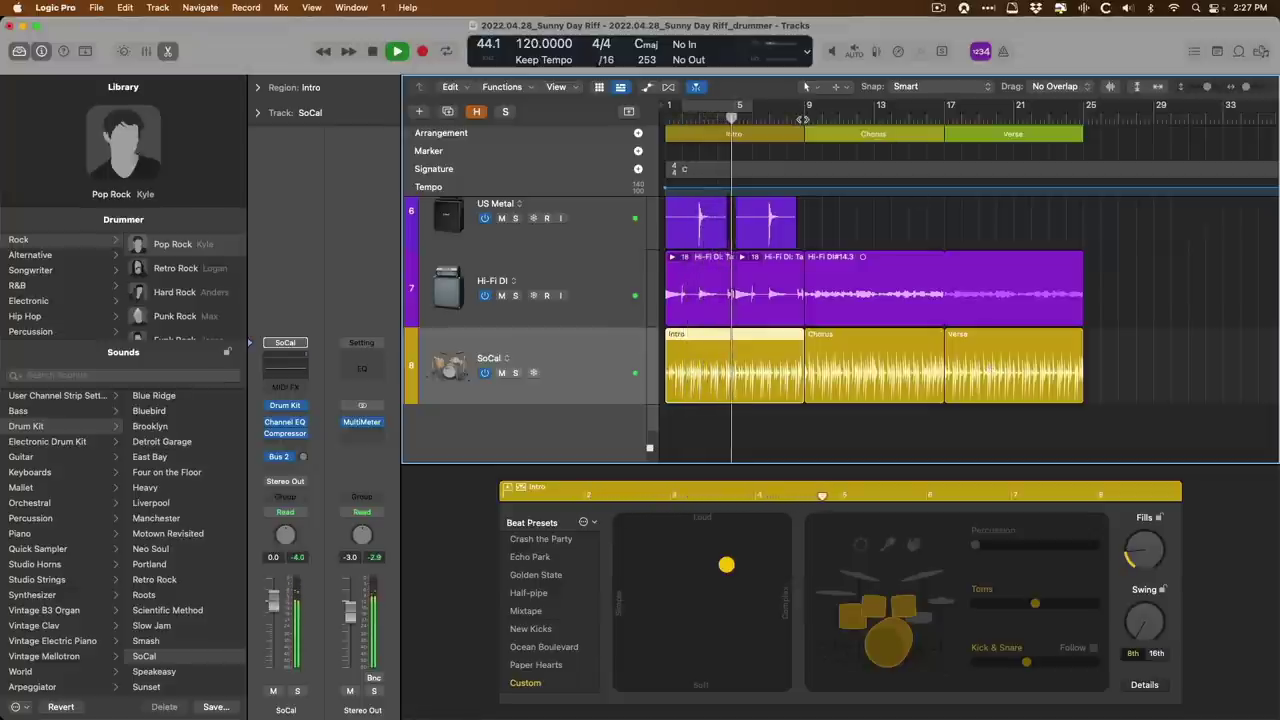
left_click(803, 118)
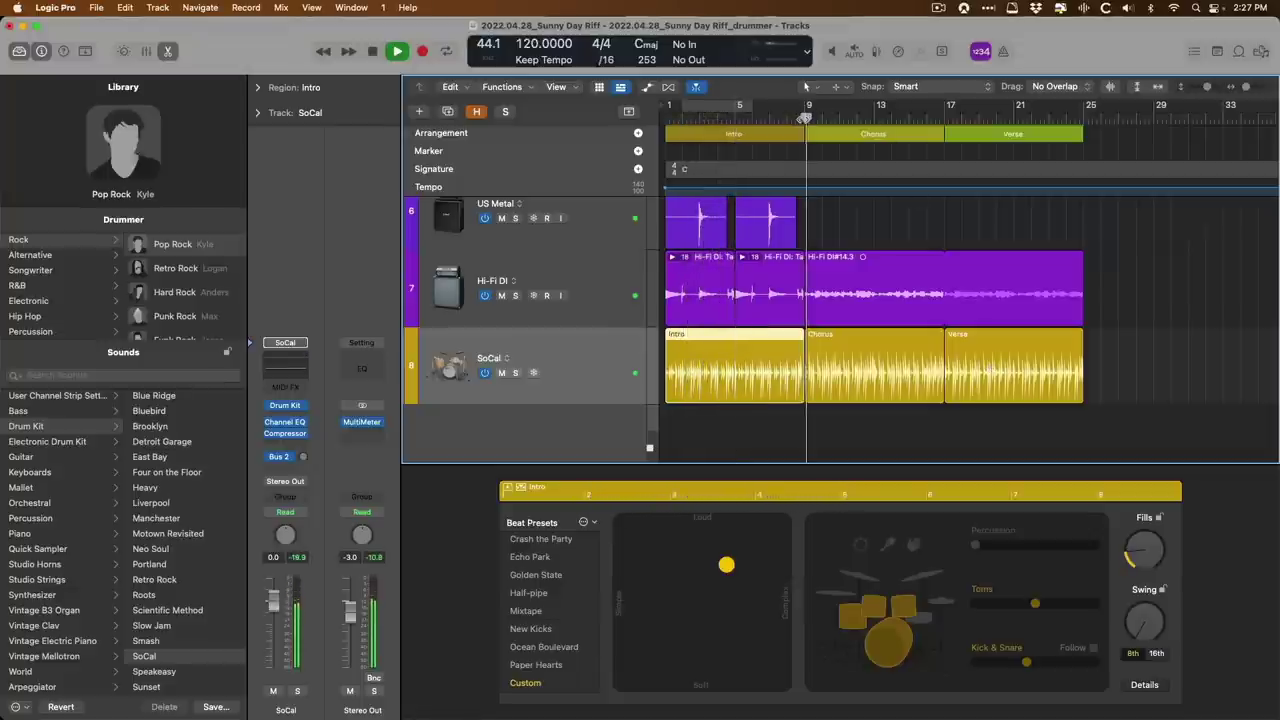
left_click(942, 116)
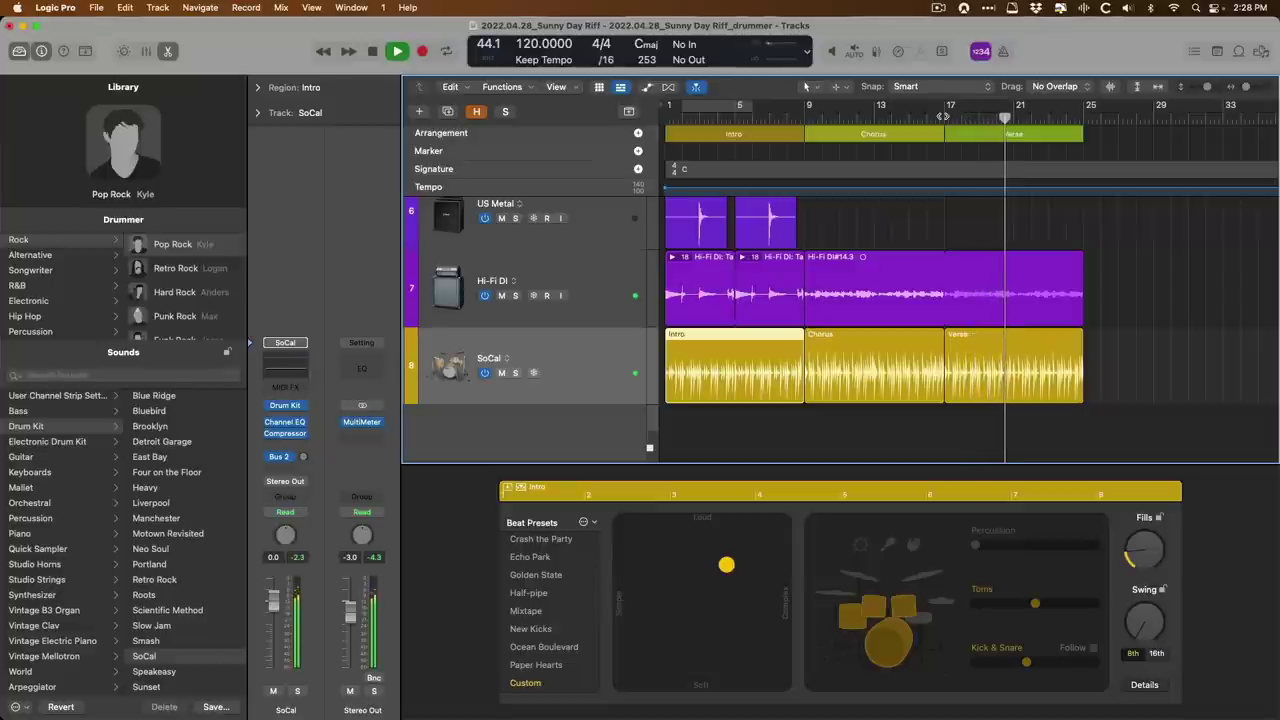
key("space")
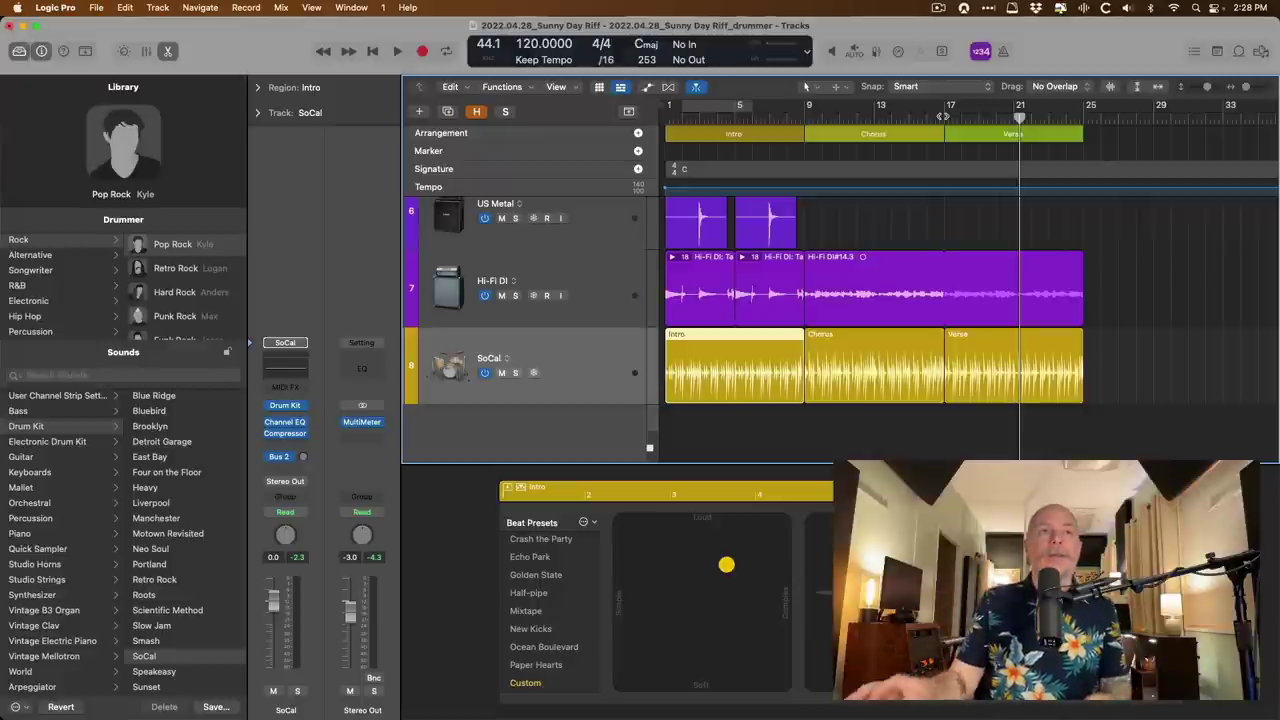
- Close the Library, hide the global tracks, and adjust the zoom on the tracks
key("y")
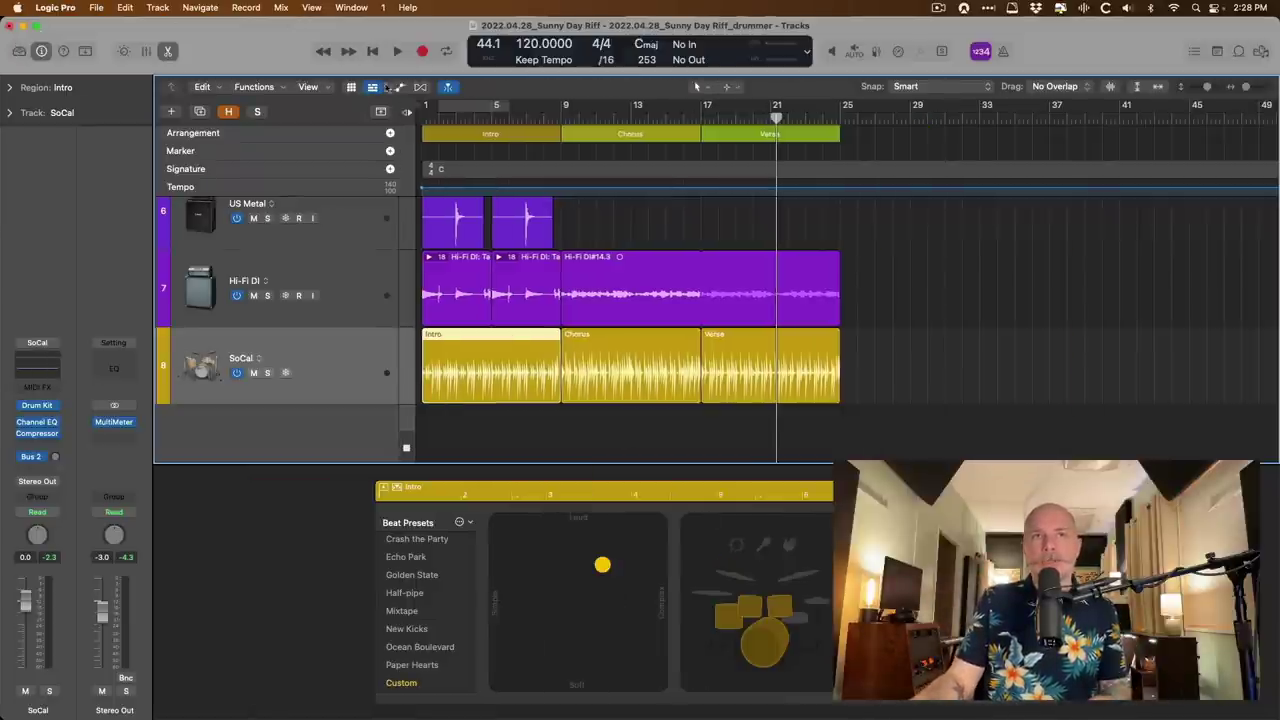
left_click(381, 112)
left_click_drag(599, 441, 441, 280)
left_click(441, 280)
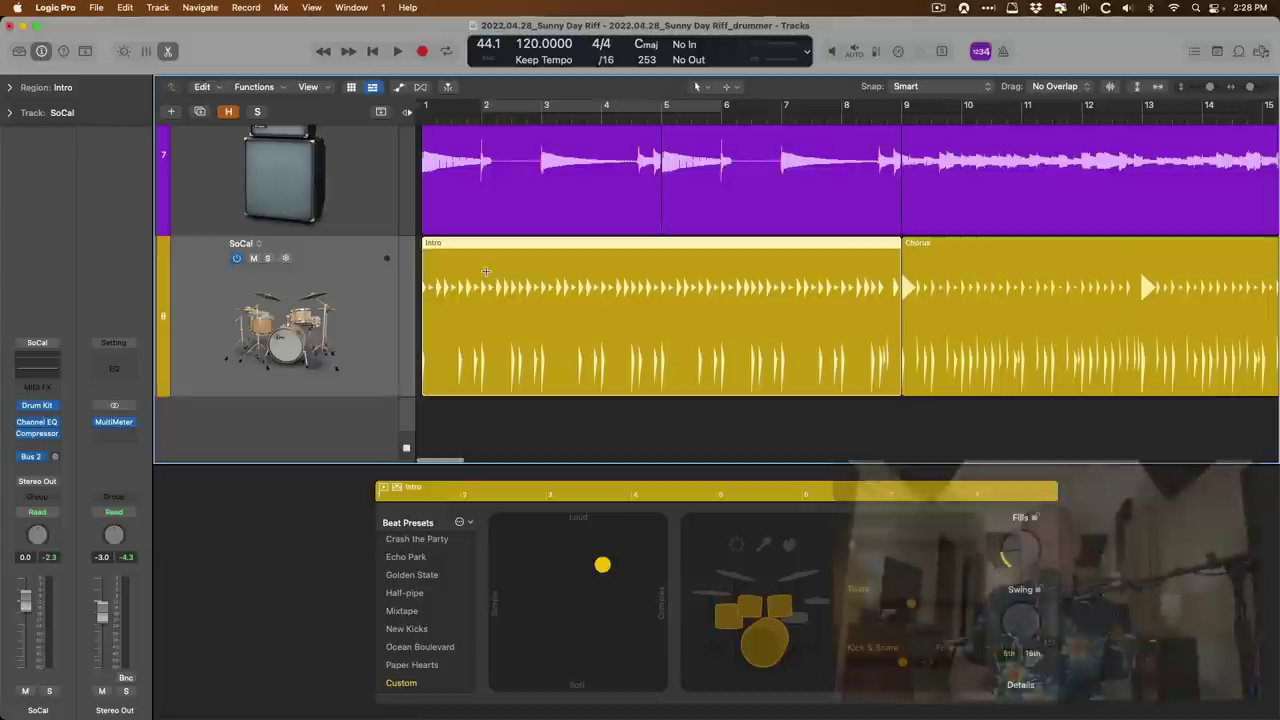
- While playing, enlarge the drummer track and make the Intro louder and simpler with hi-hat instead of toms
key("space")
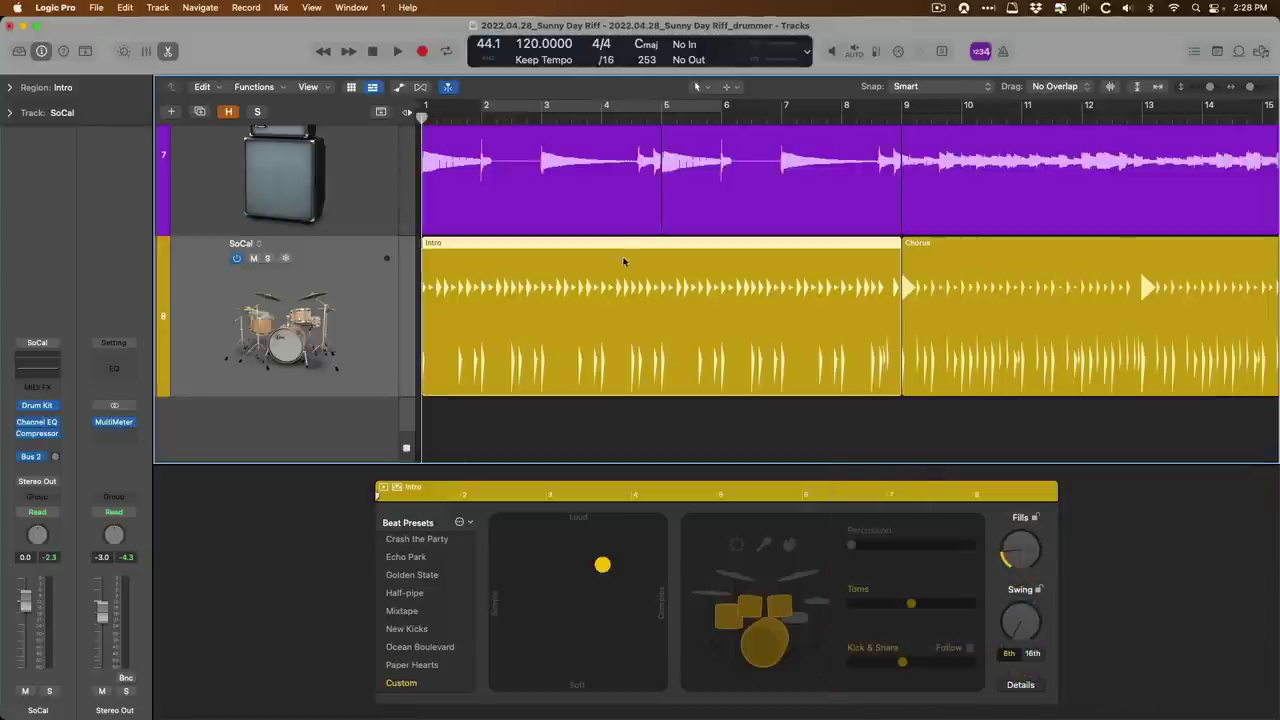
key("super+Down")
scroll(623, 262, "down", 2)
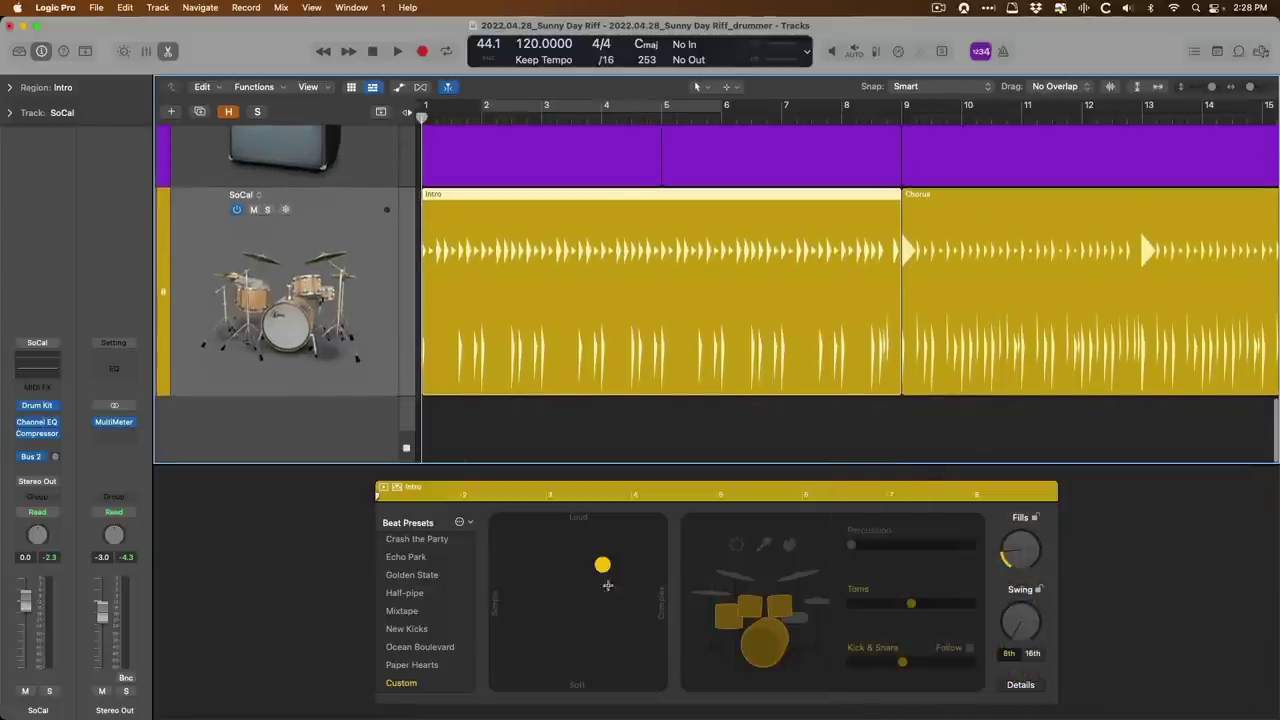
left_click_drag(601, 565, 537, 545)
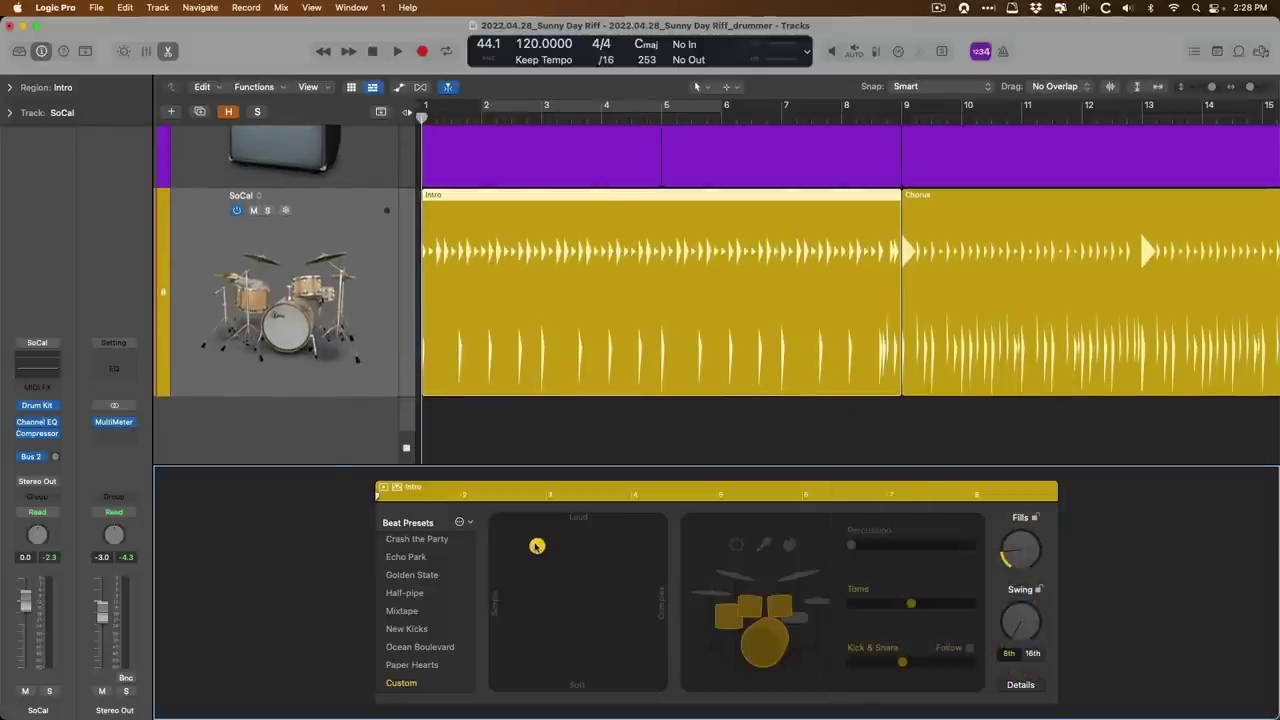
left_click(818, 601)
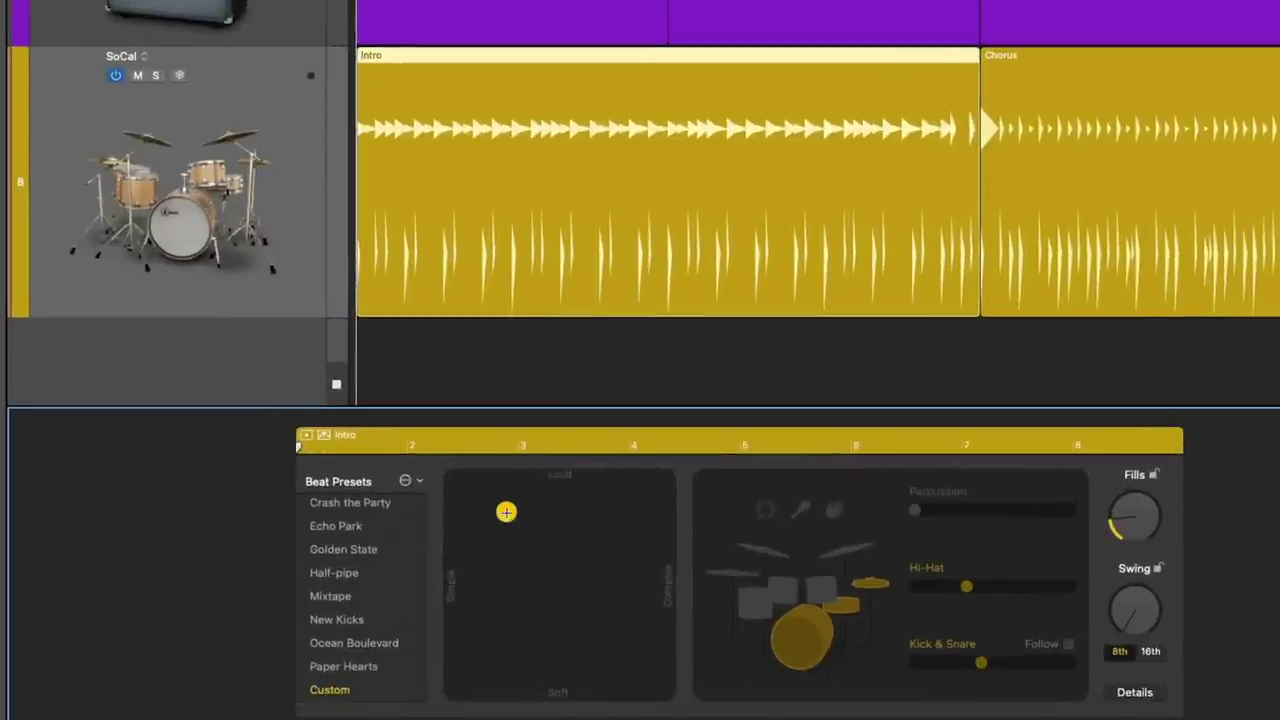
- Push the Intro further toward loud and simple, mute one kit piece, and set cymbals to level 3 while auditioning
left_click_drag(506, 512, 453, 479)
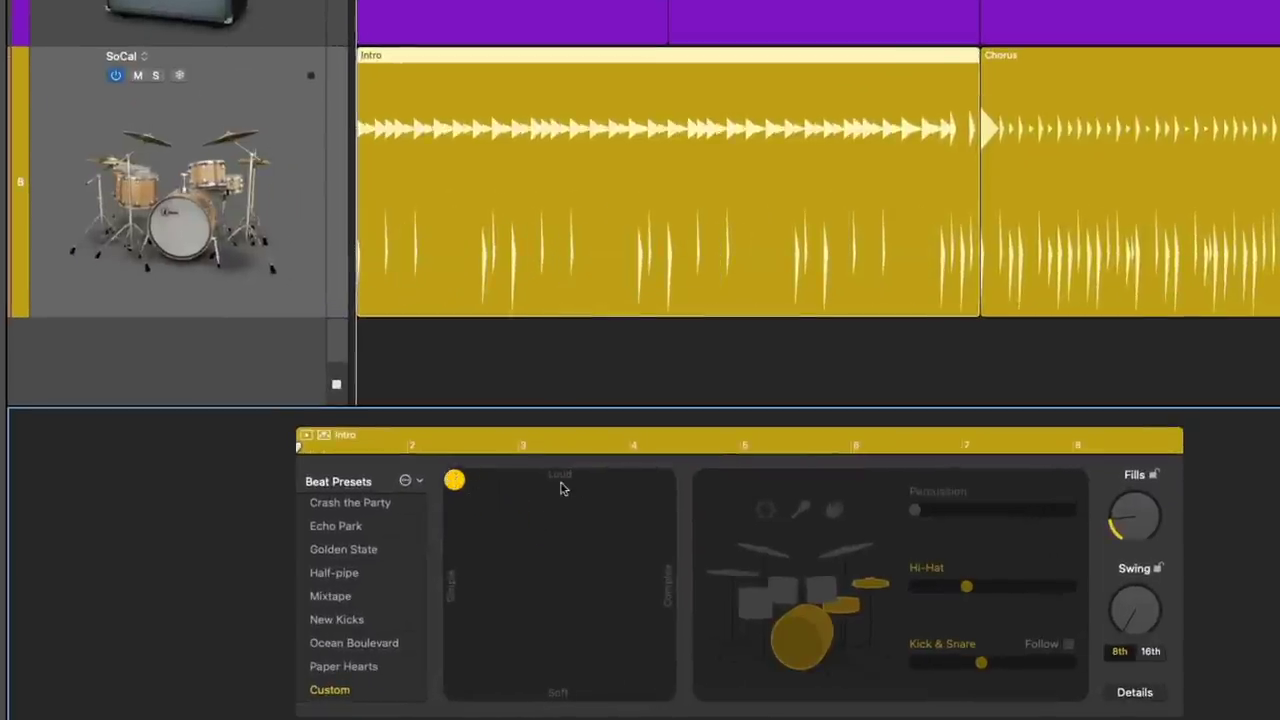
left_click(734, 576)
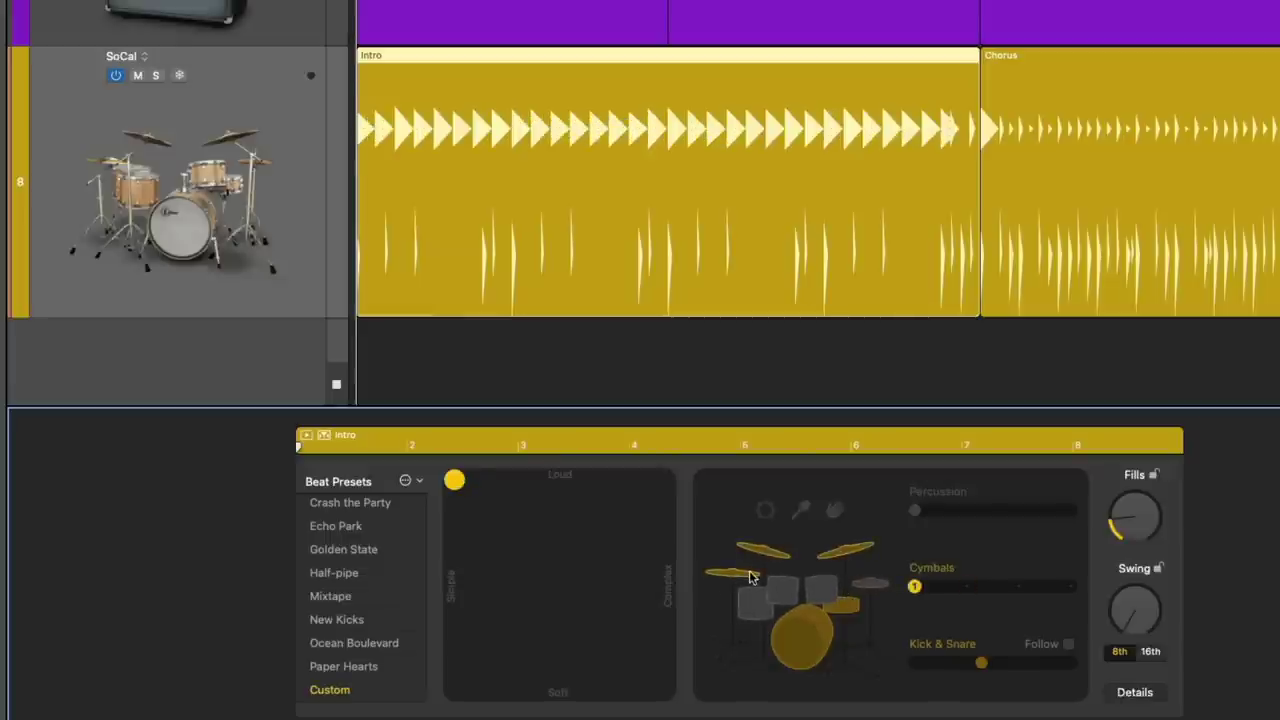
left_click(844, 609)
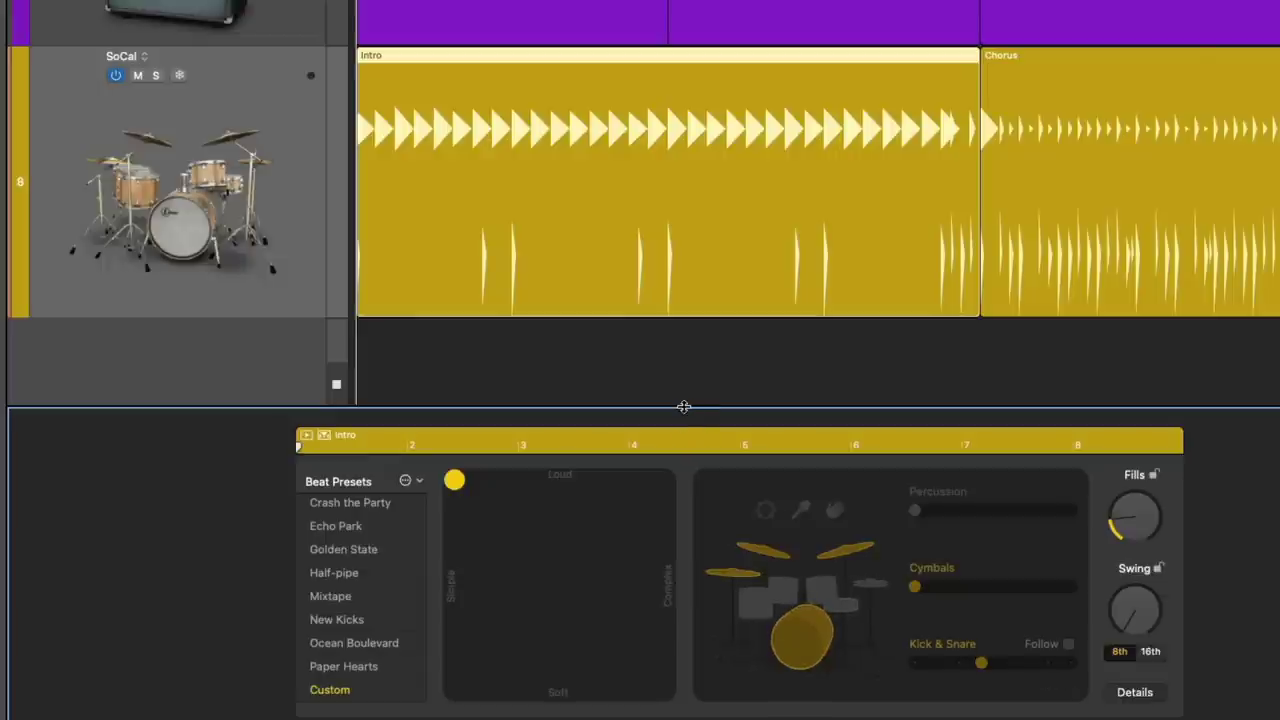
key("space")
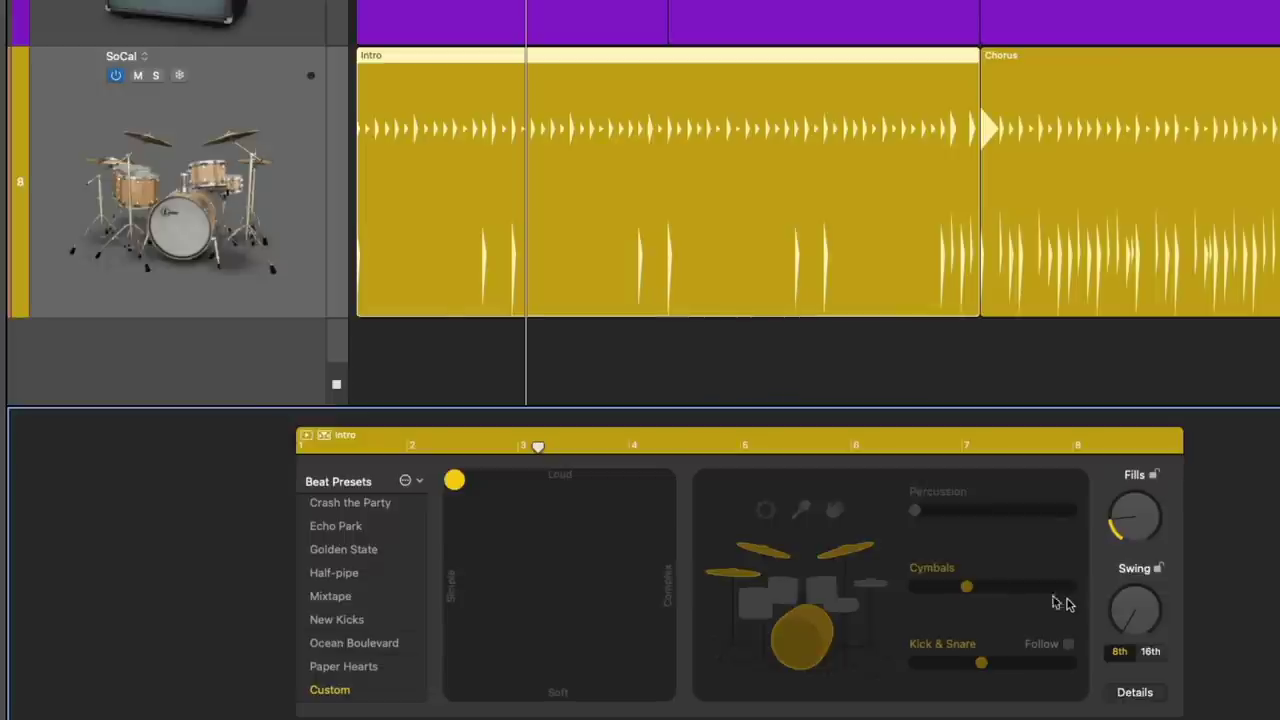
key("space")
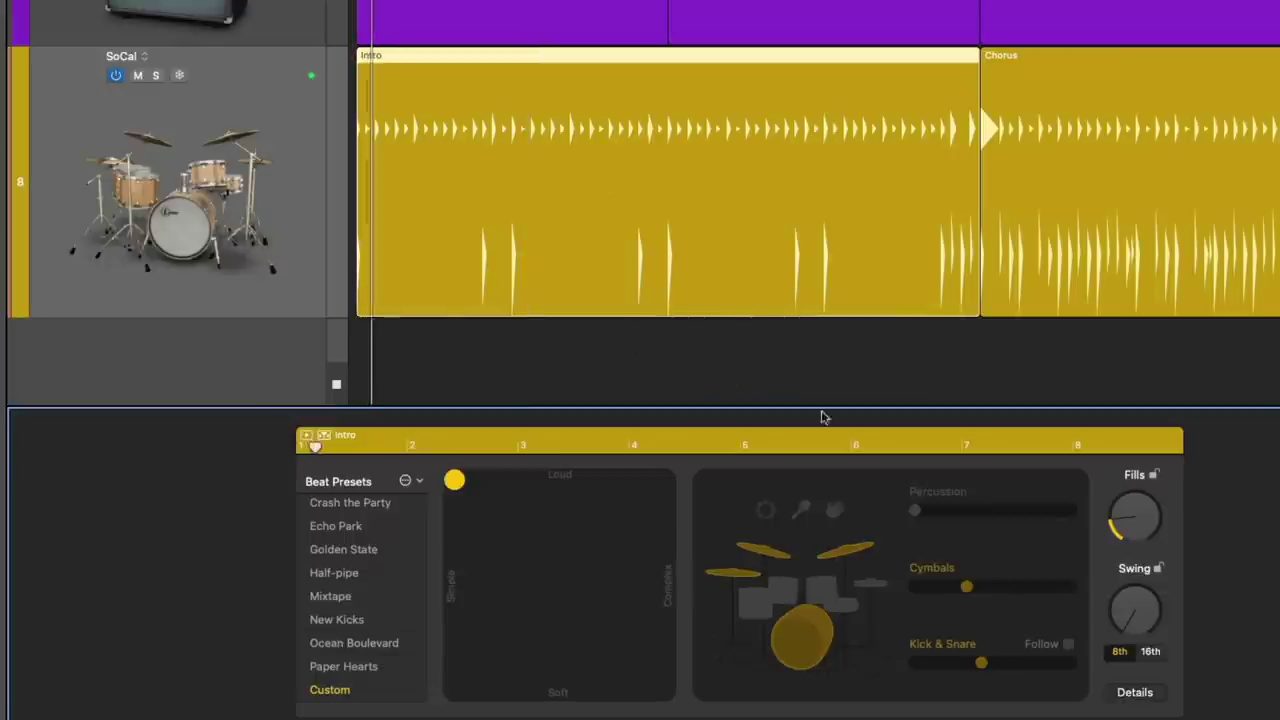
left_click(1018, 589)
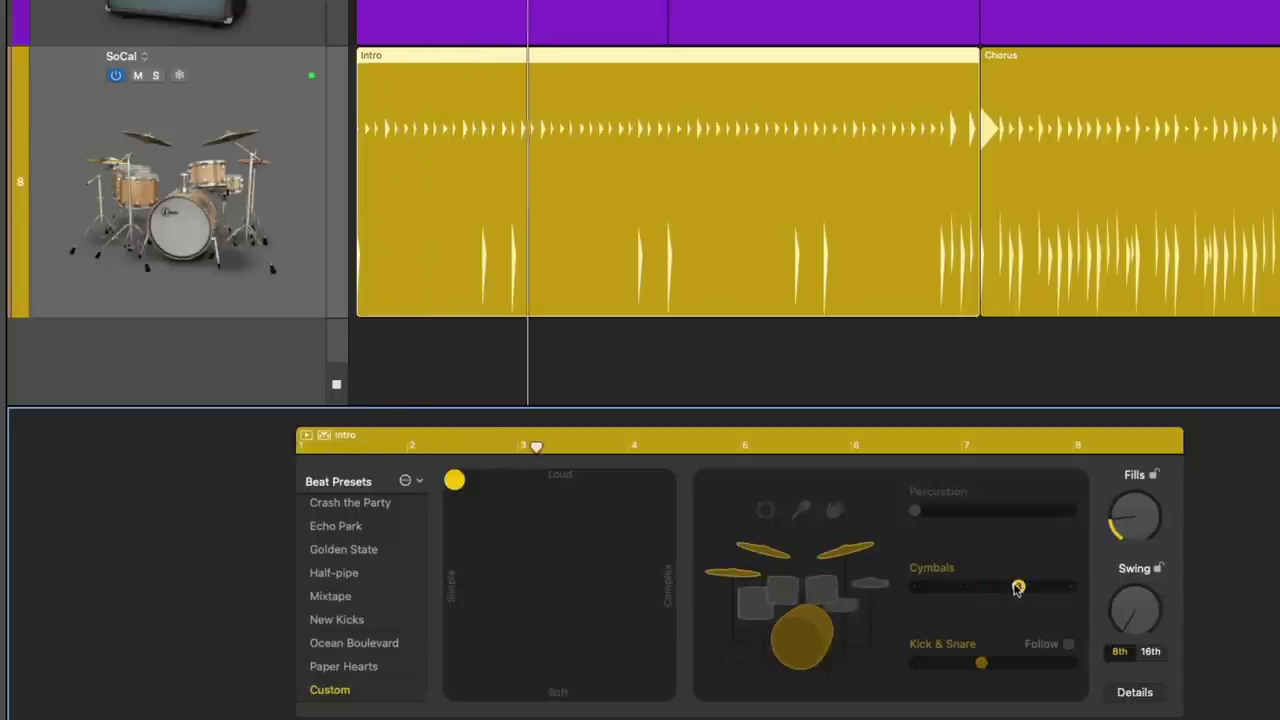
left_click(1068, 589)
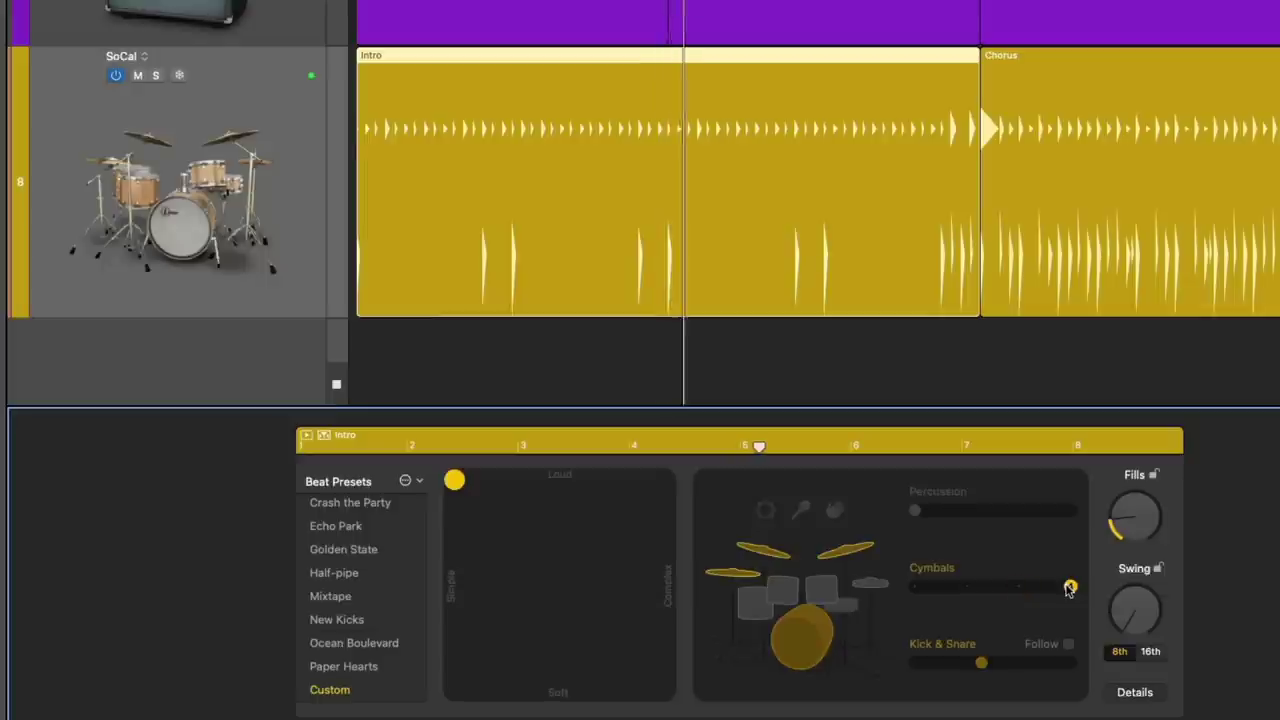
left_click(995, 587)
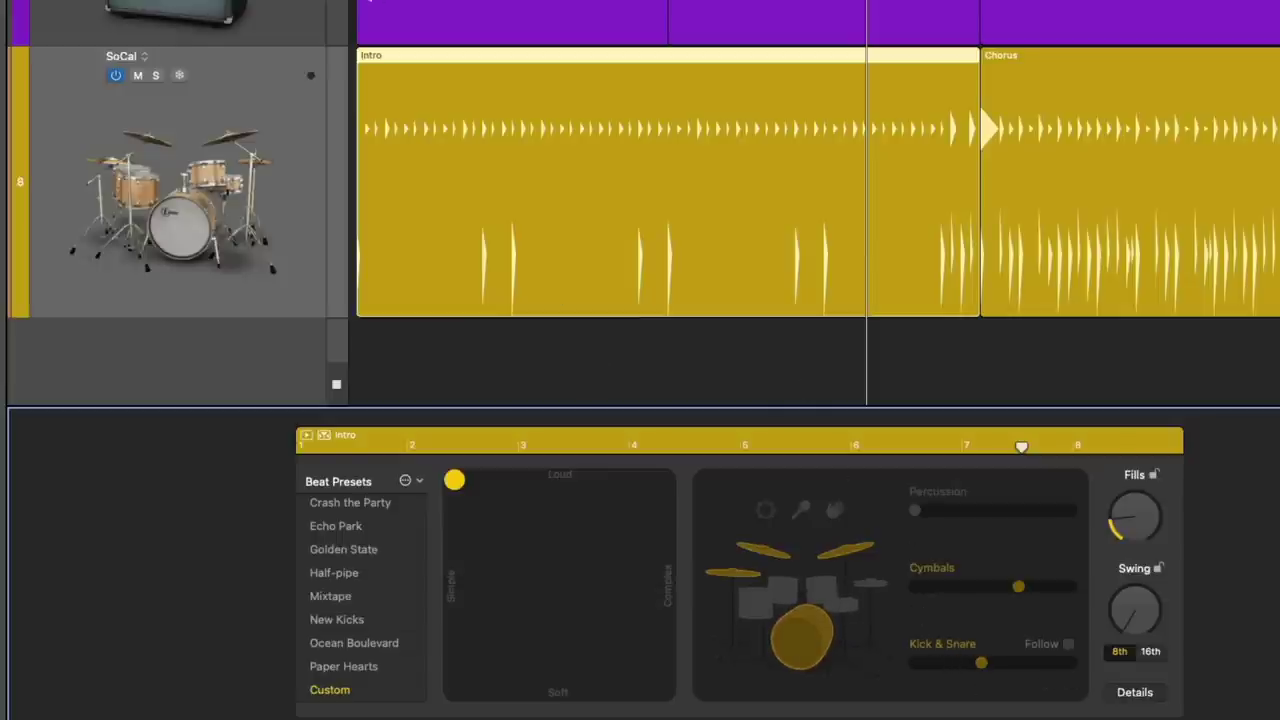
key("space")
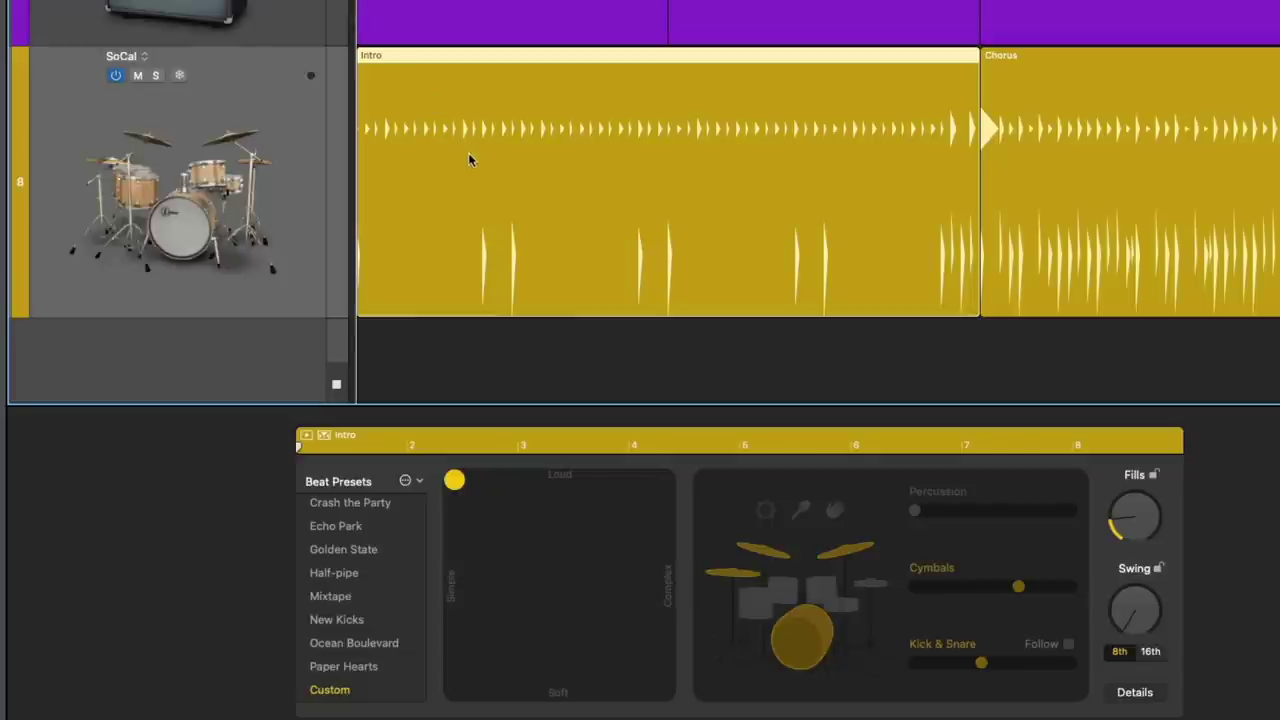
- Drop the Intro's kick and snare to the simplest pattern, then audition levels 2 and 3
left_click(916, 663)
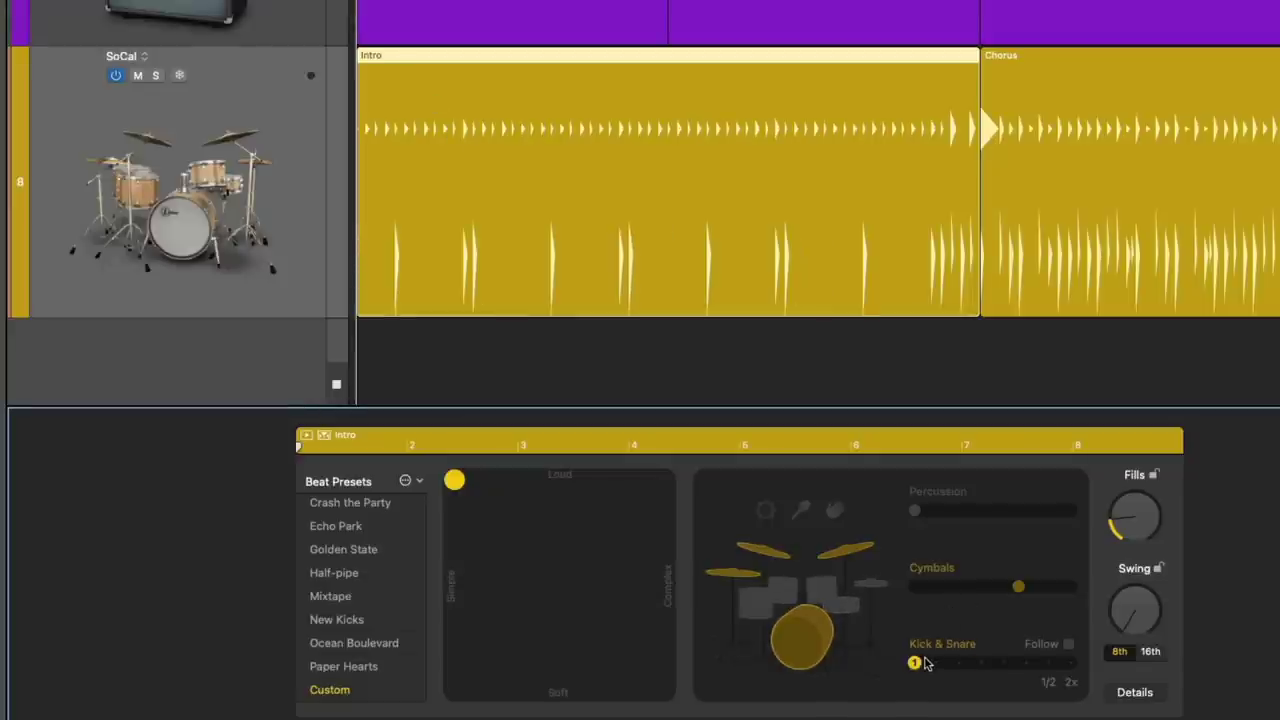
key("space")
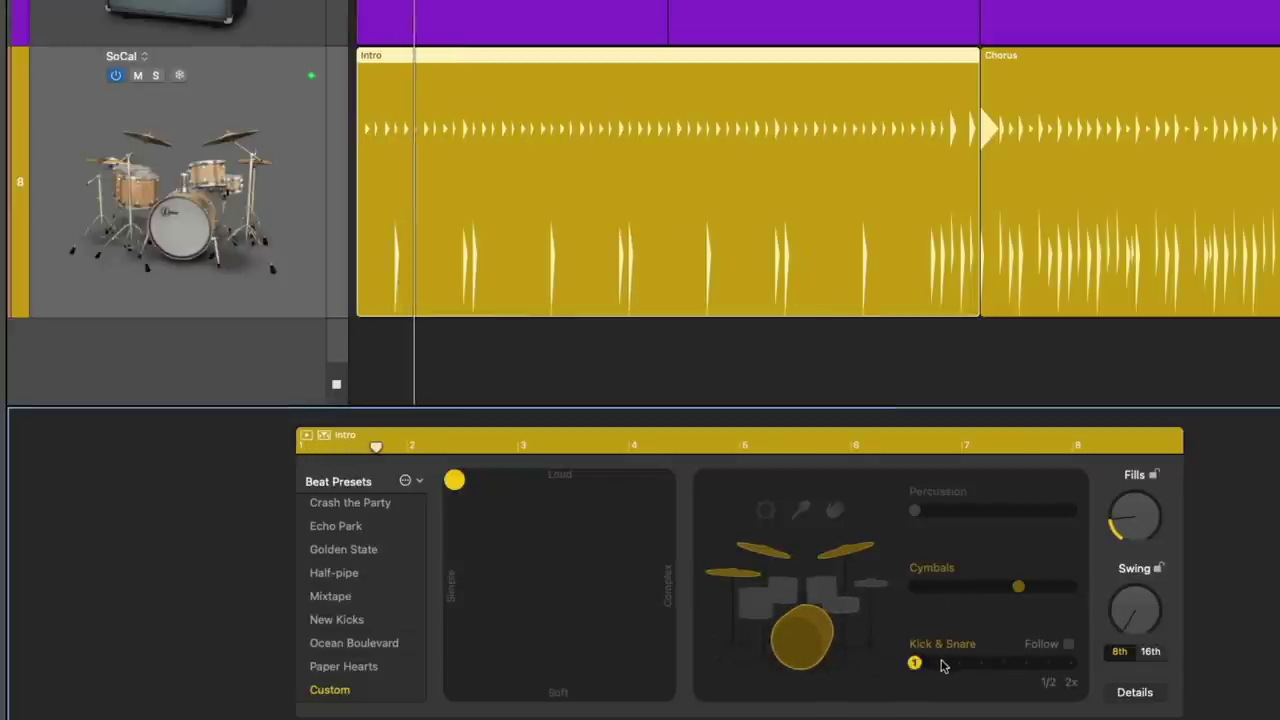
left_click(940, 664)
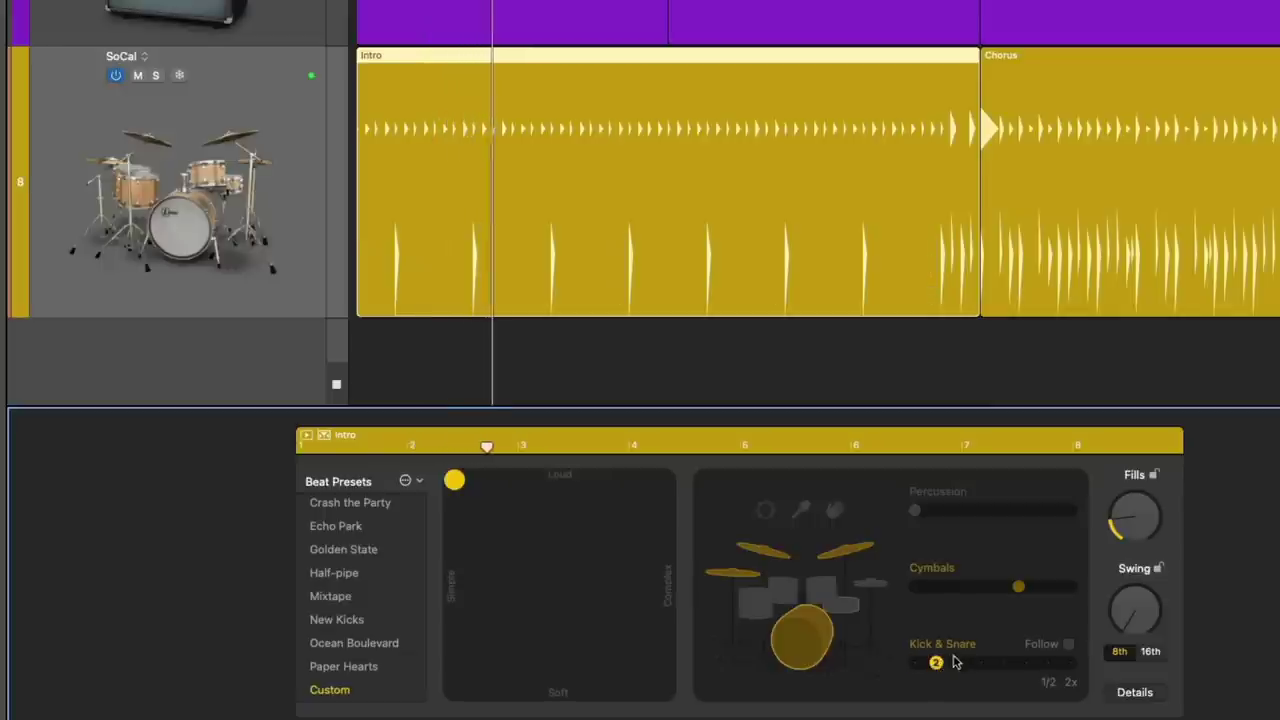
left_click(960, 665)
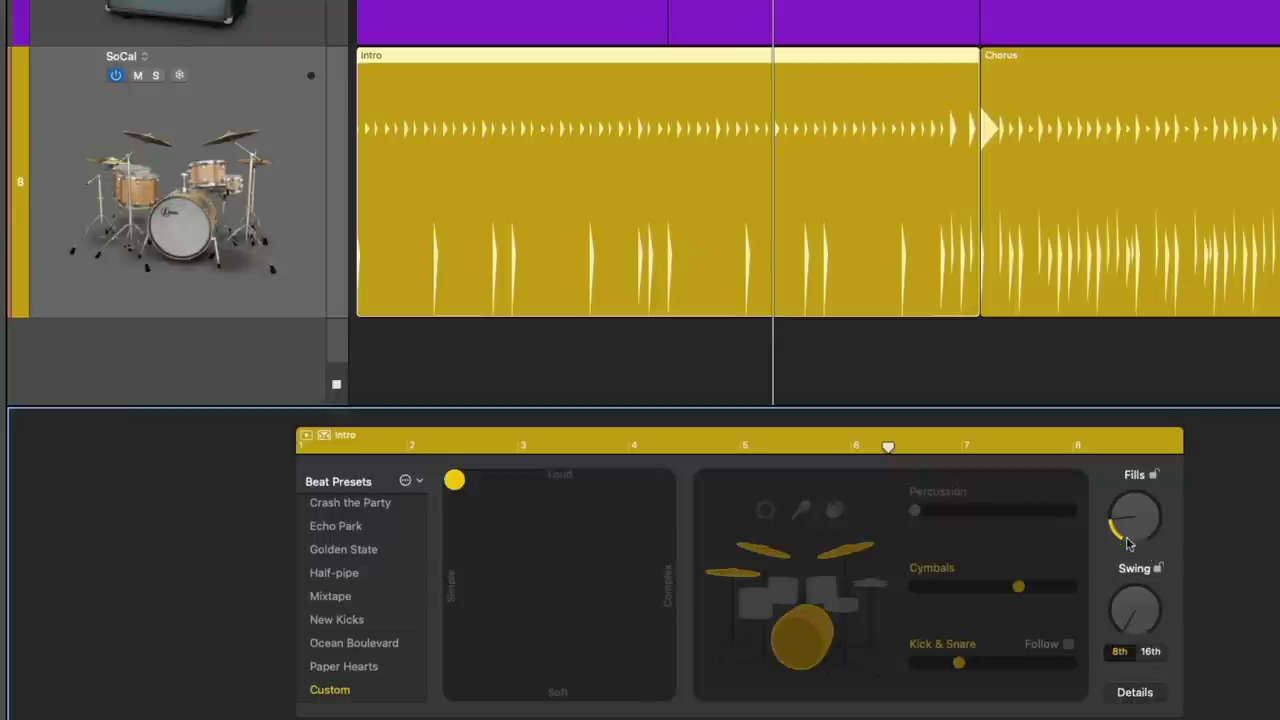
- Raise the Intro's Fills knob and play the Intro from its start
left_click_drag(1127, 513, 1132, 525)
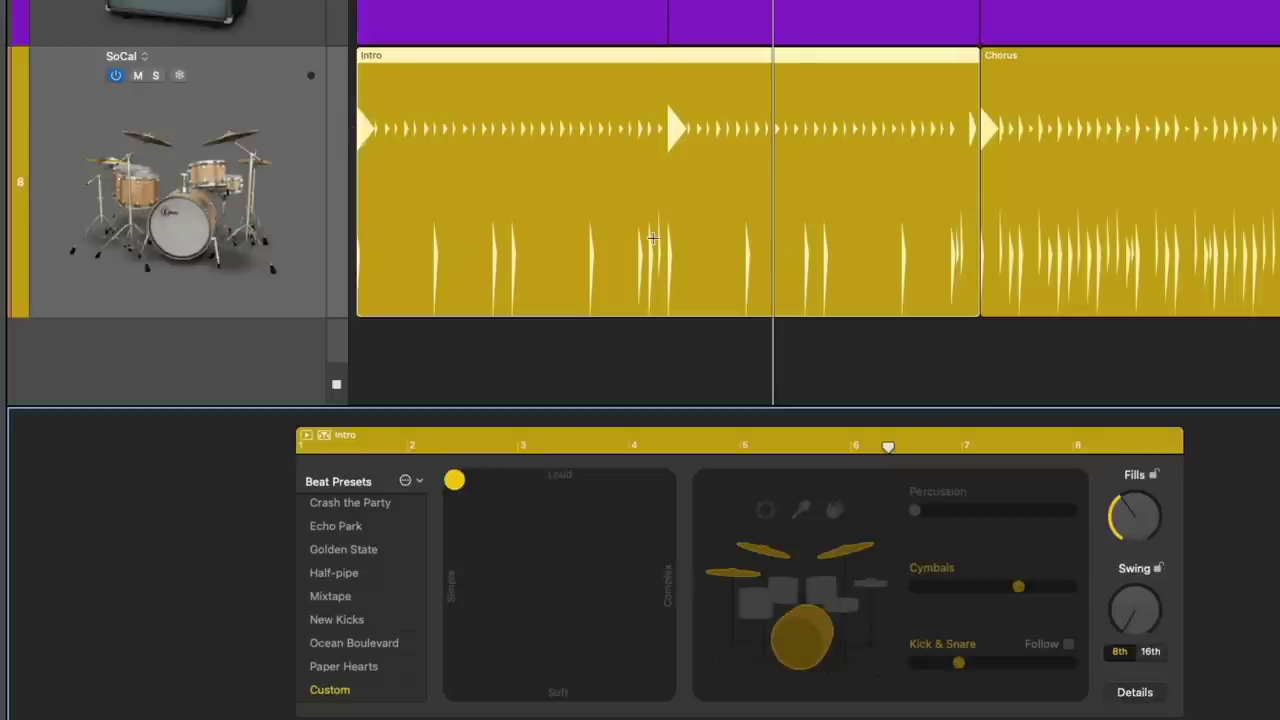
key("space")
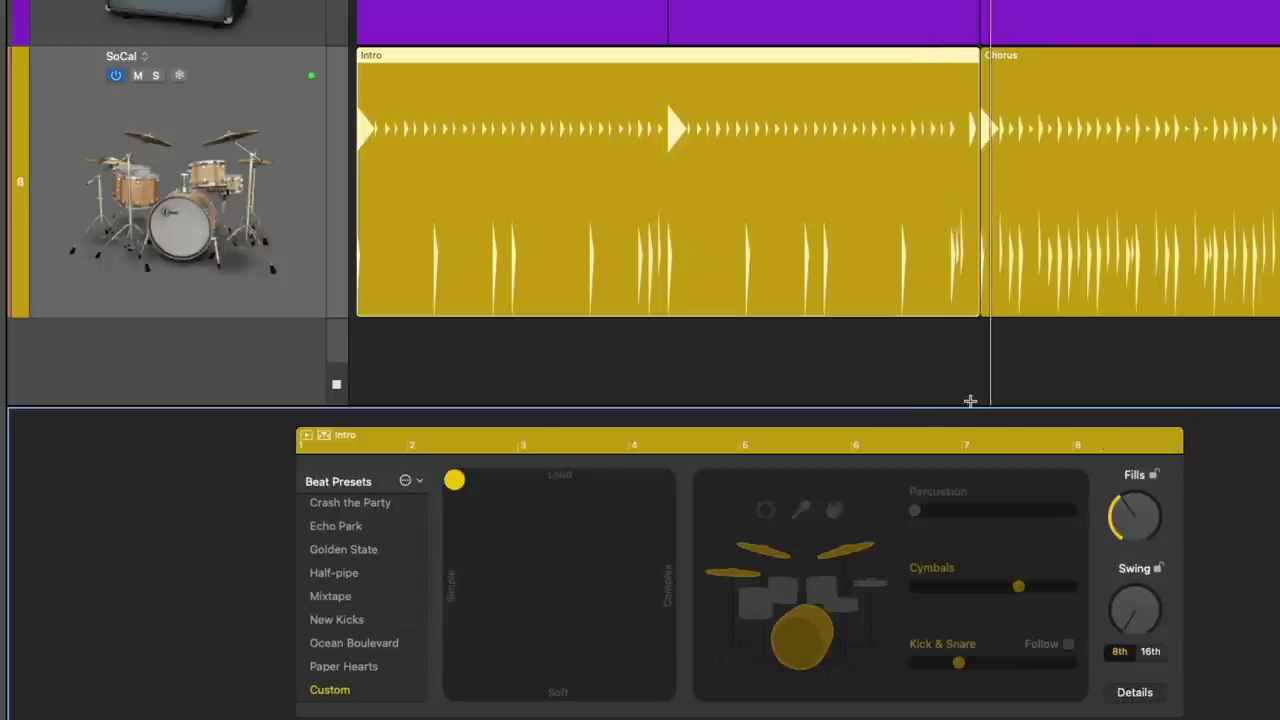
- Turn the Intro fills to maximum, then lower them slightly and audition from near the Intro's end
left_click_drag(1128, 533, 1113, 374)
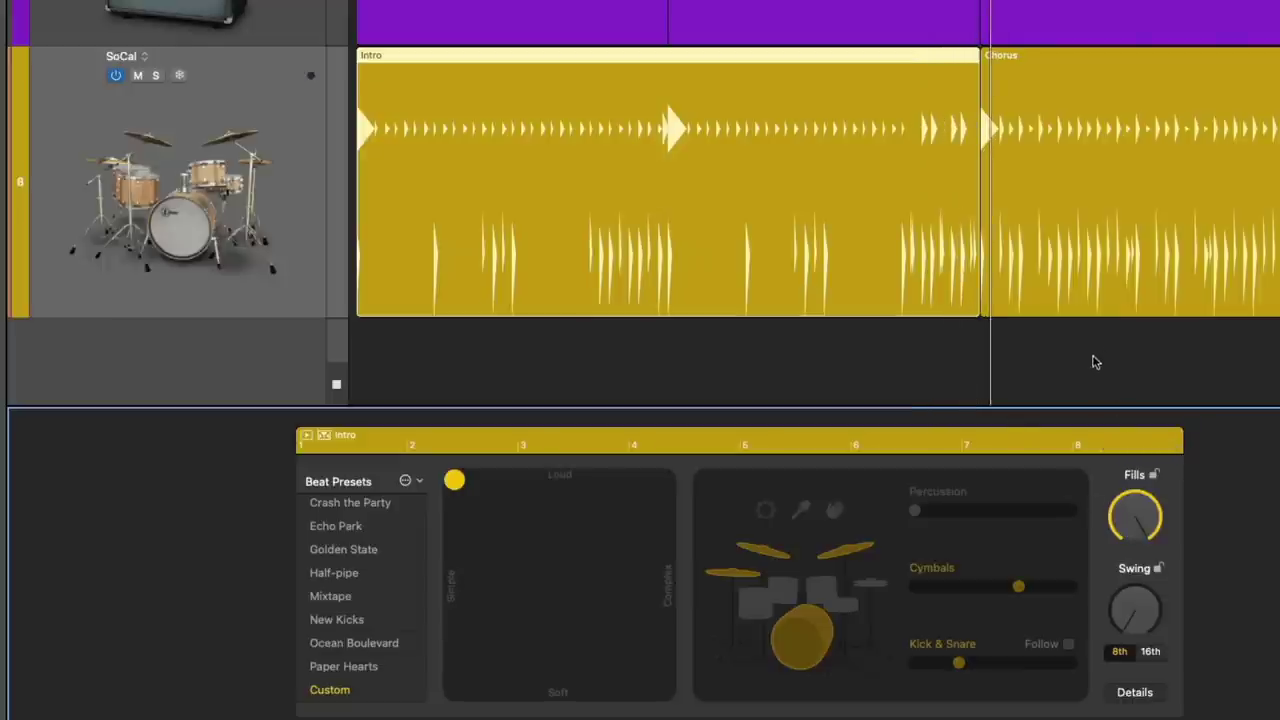
left_click(885, 244)
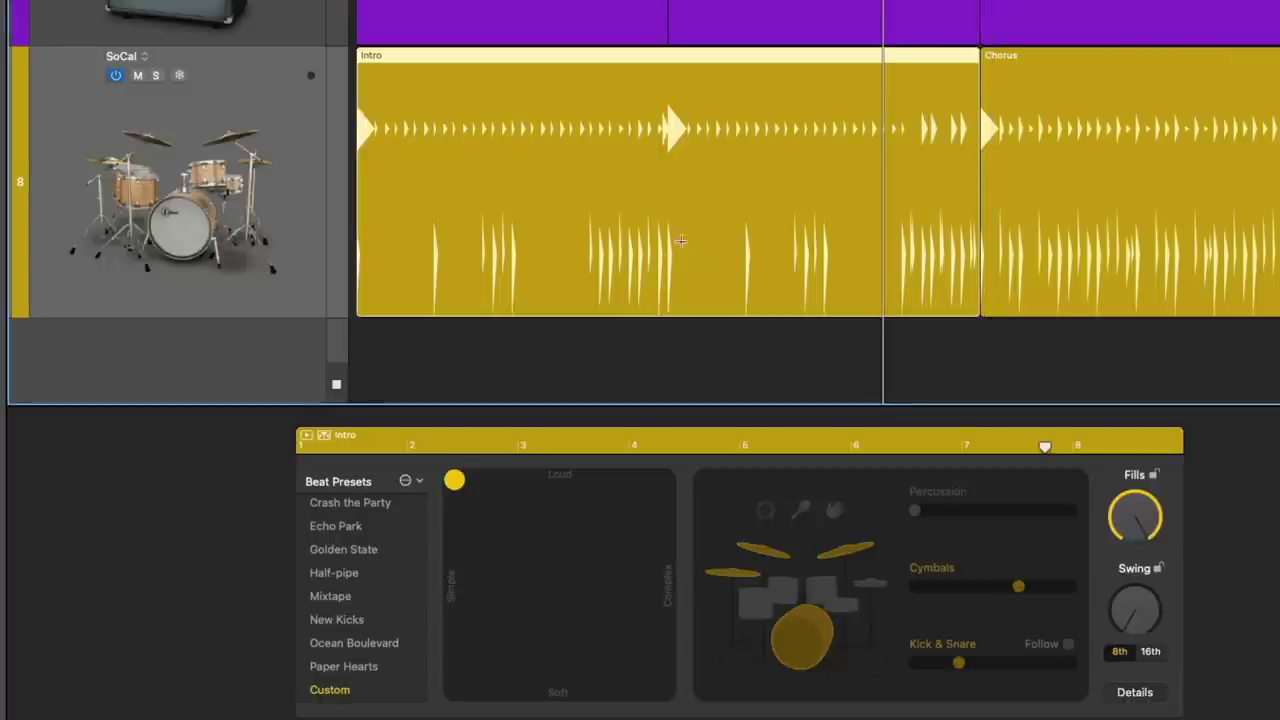
left_click(1127, 533)
left_click_drag(1127, 533, 1126, 556)
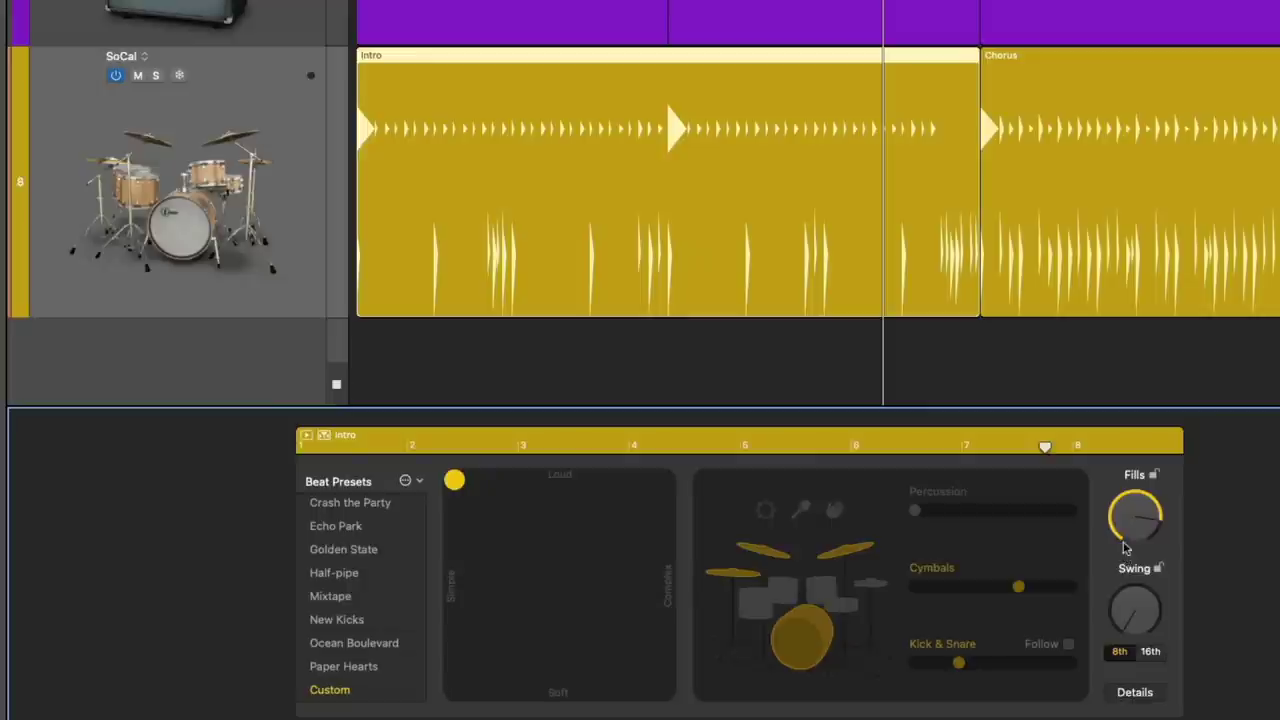
left_click_drag(1128, 517, 1130, 548)
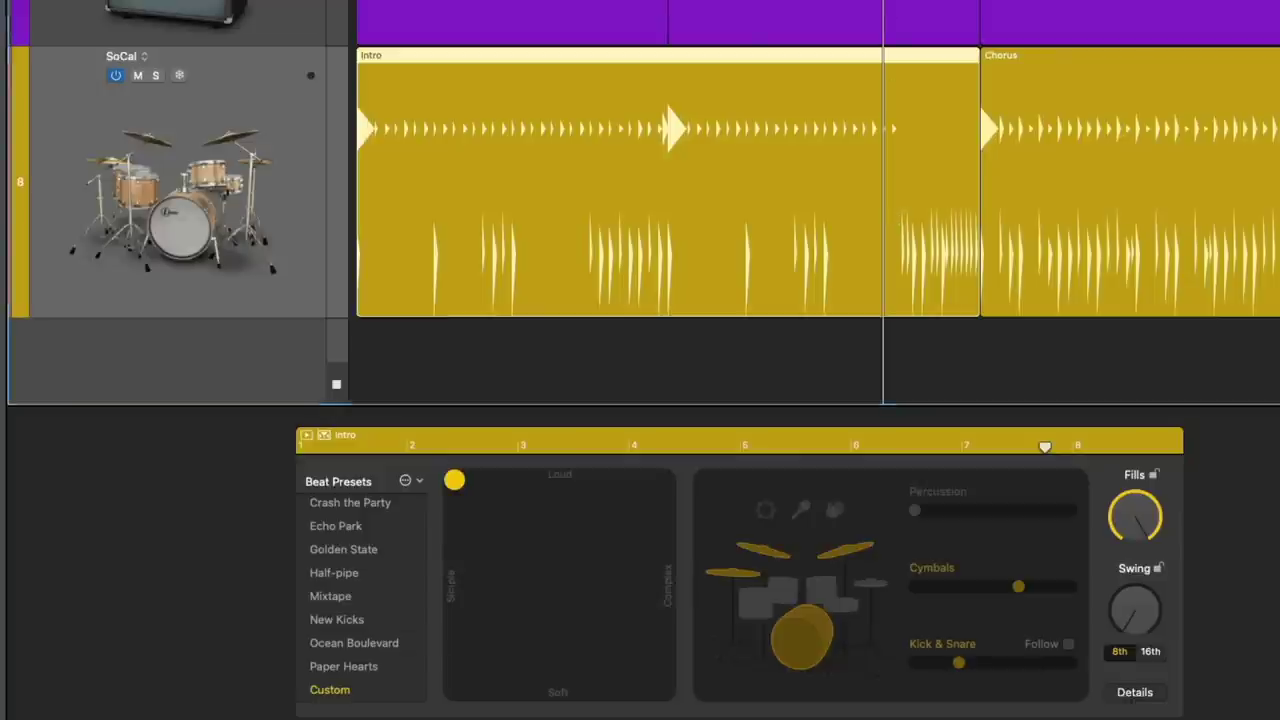
key("space")
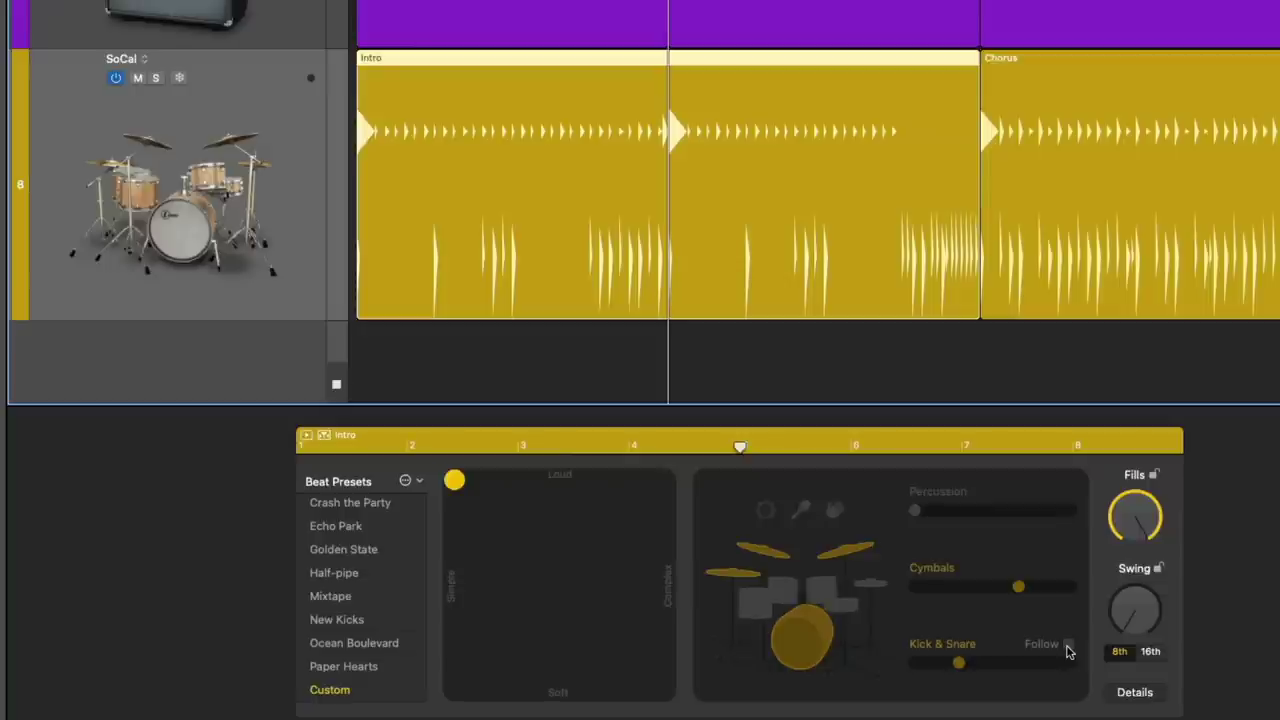
mouse_move(1014, 586)
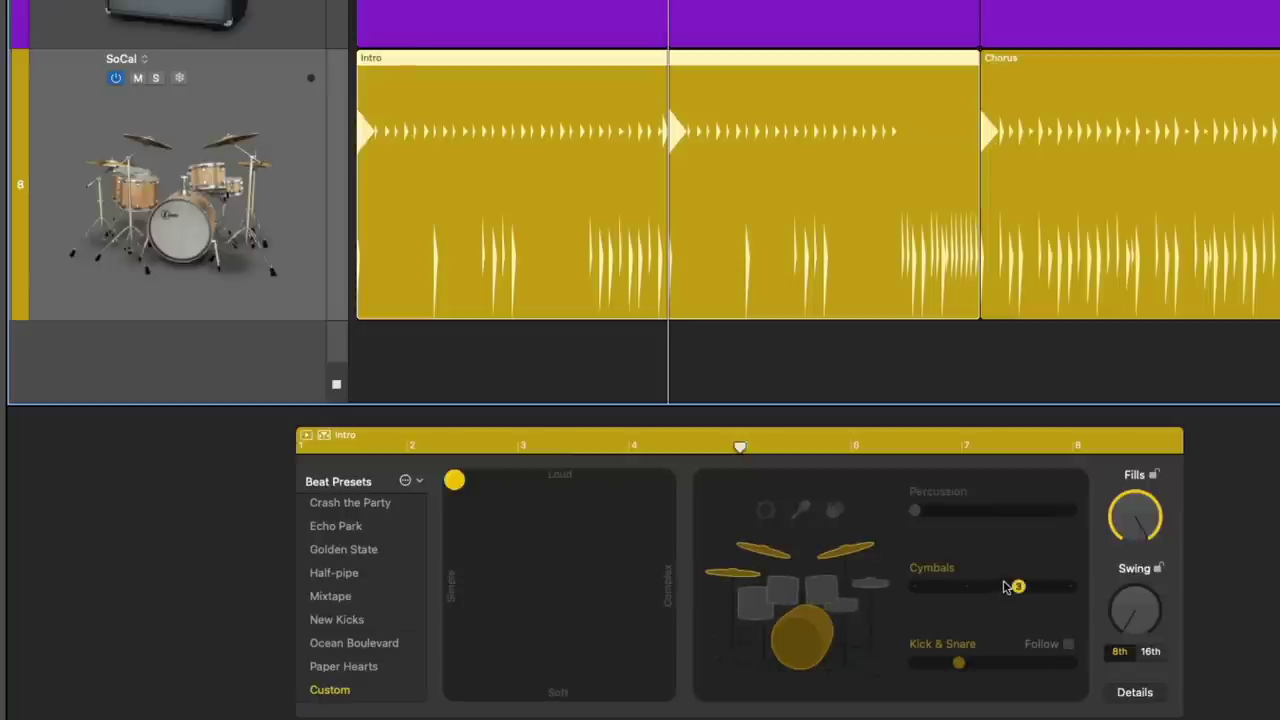
mouse_move(1062, 666)
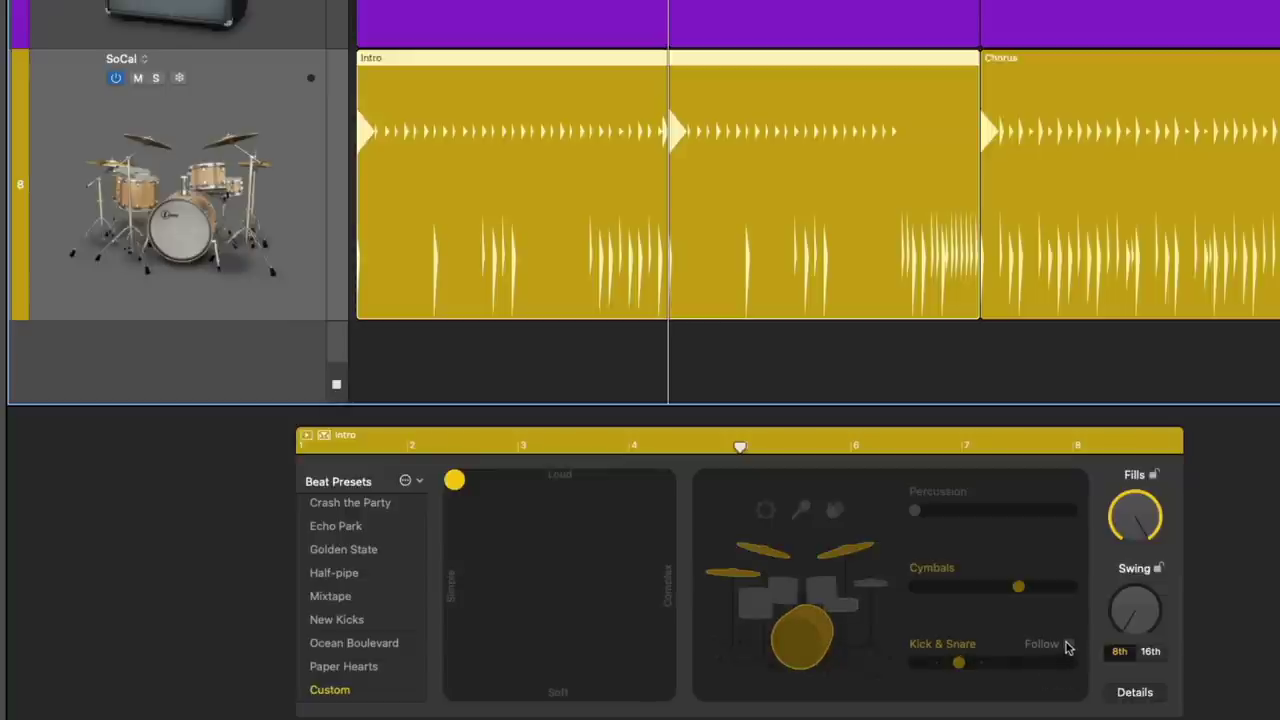
left_click(1068, 645)
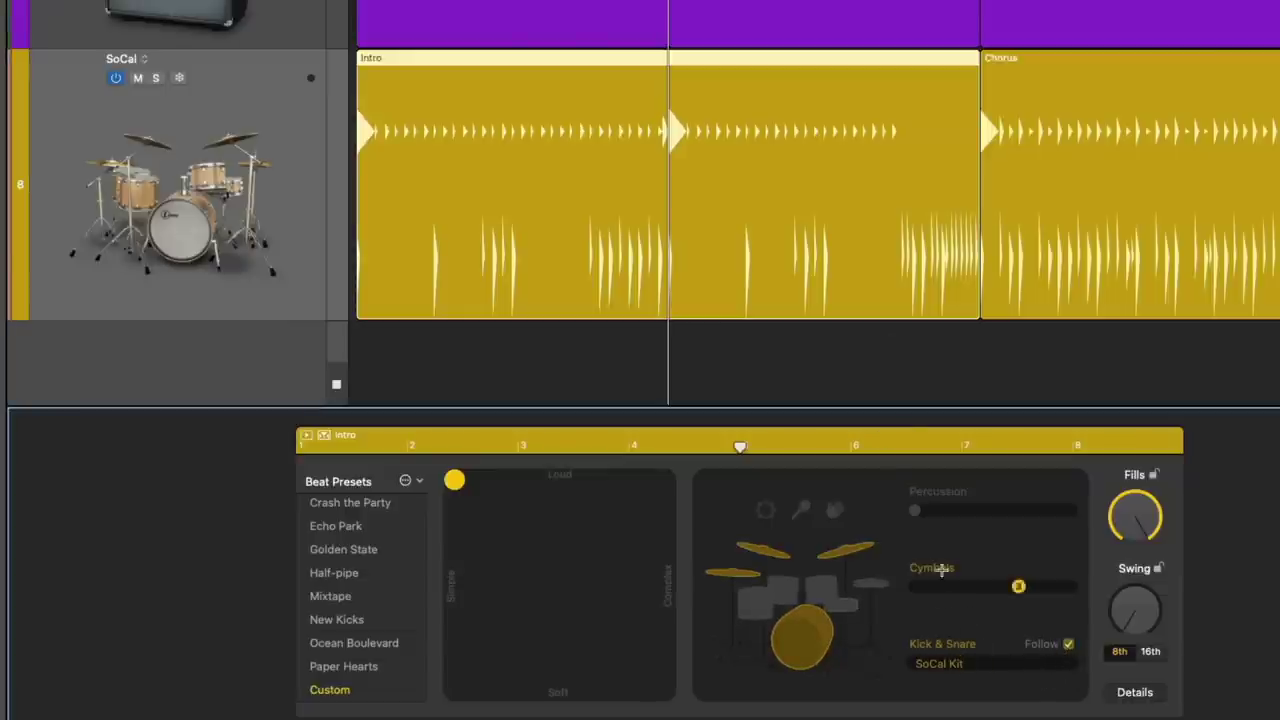
scroll(919, 383, "down", 2)
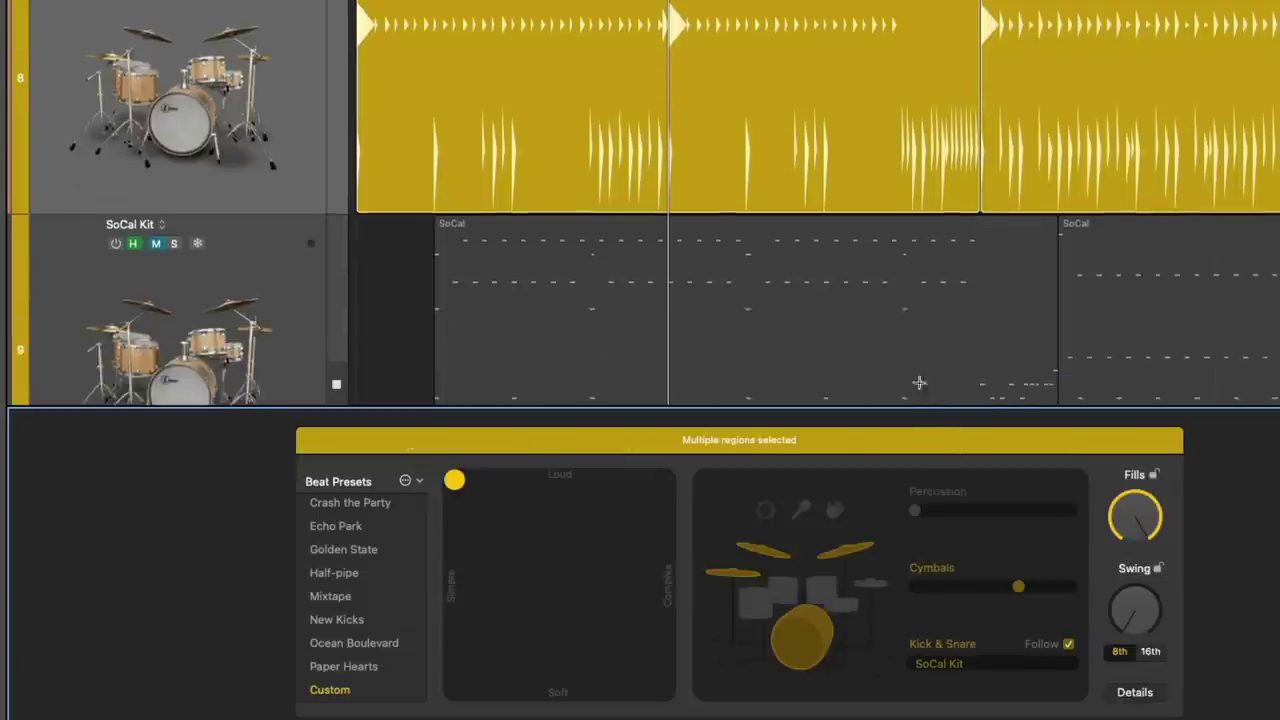
scroll(909, 366, "up", 3)
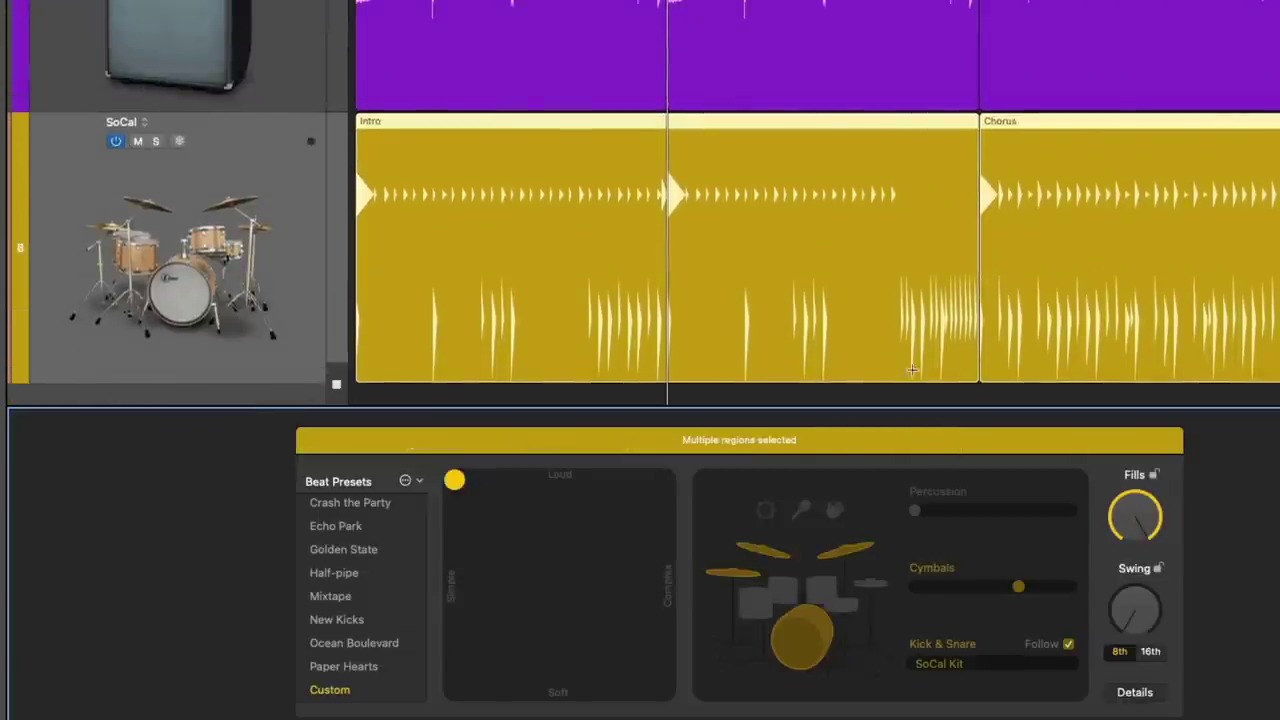
left_click(1005, 664)
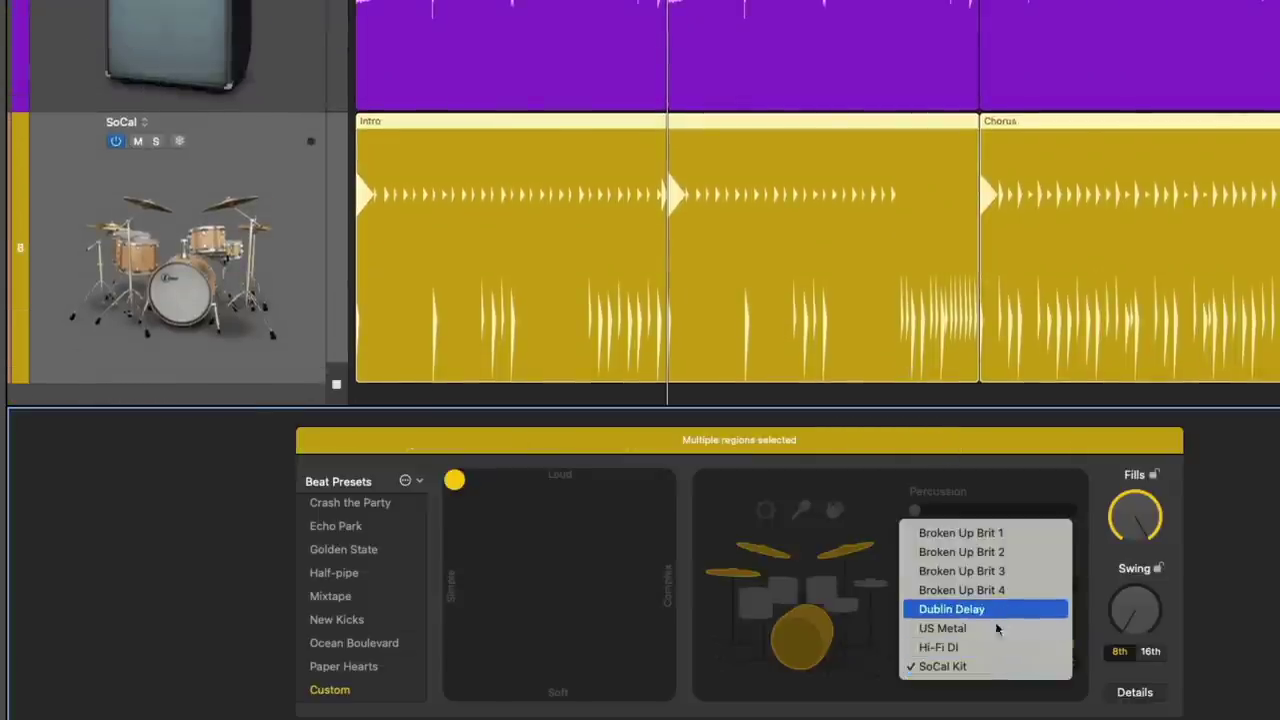
left_click(994, 647)
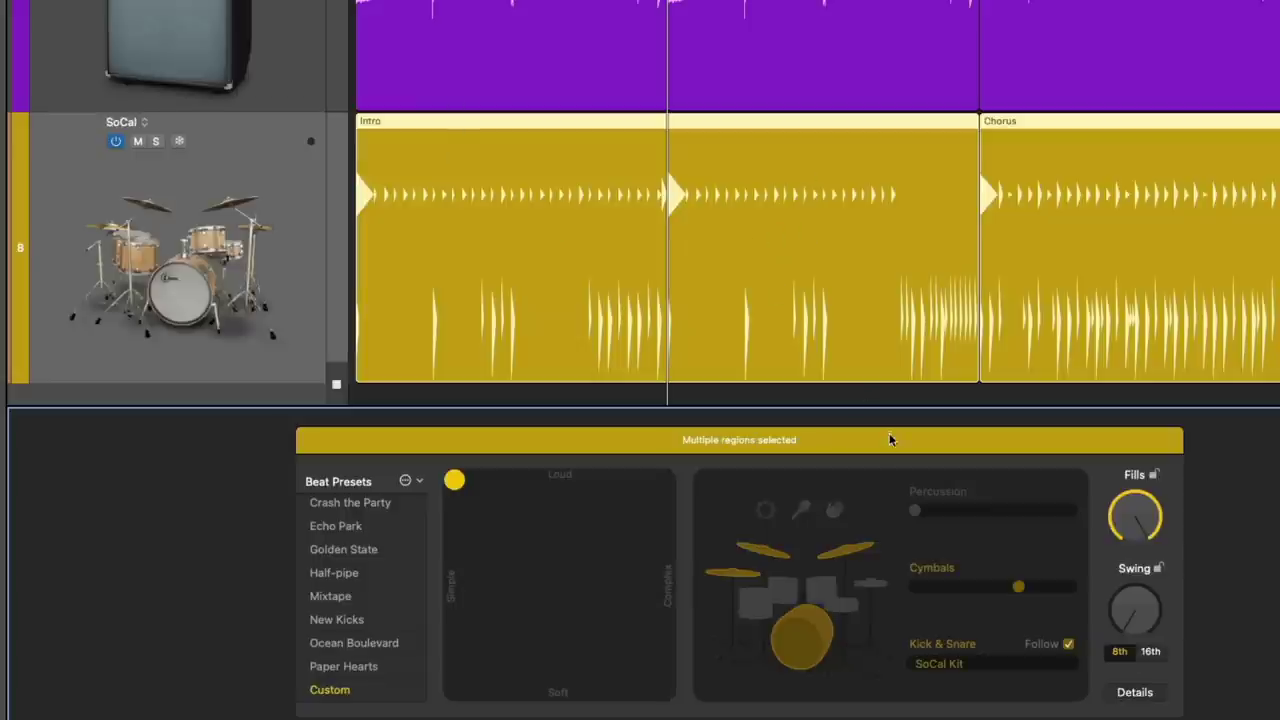
left_click(702, 145)
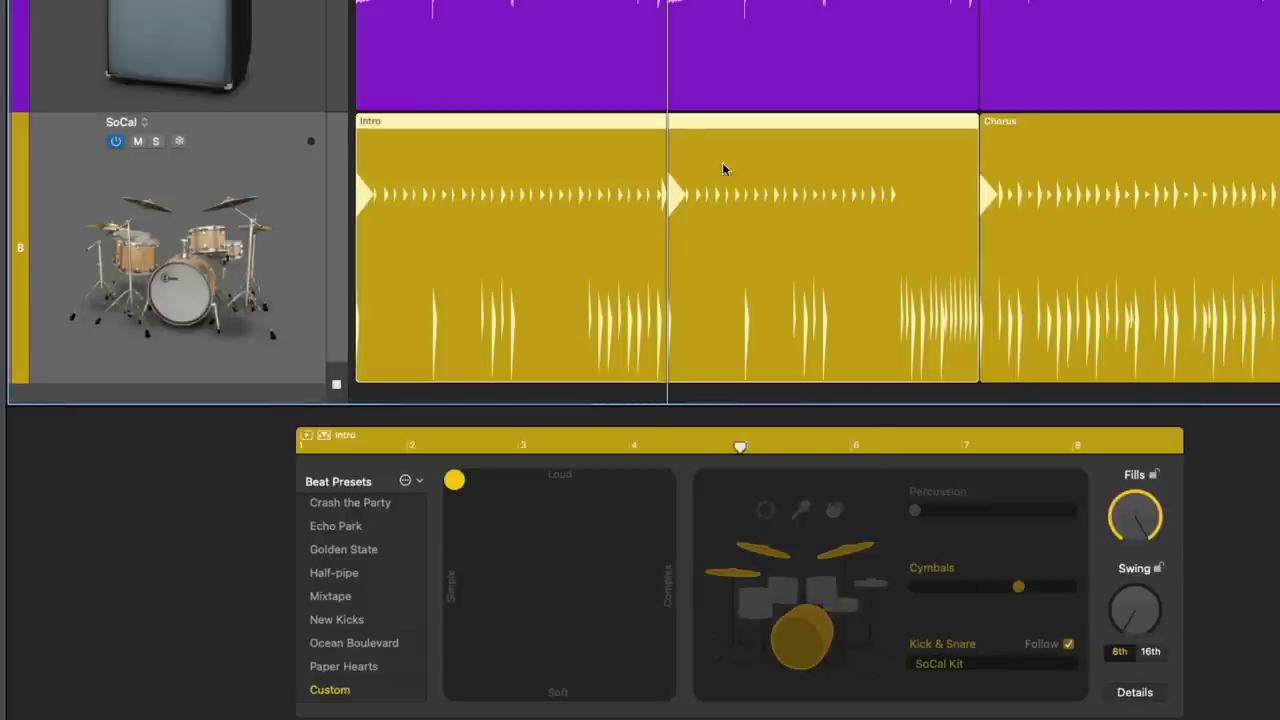
left_click(1070, 170)
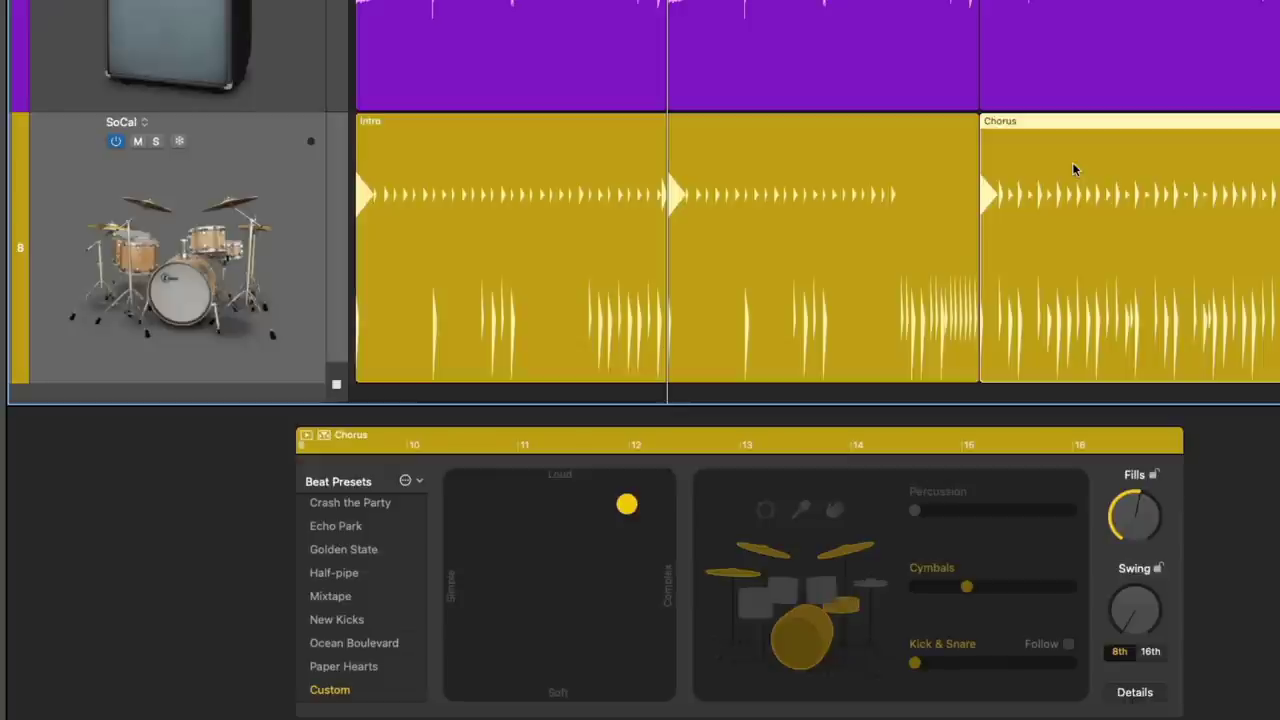
left_click(862, 155)
left_click(1033, 665)
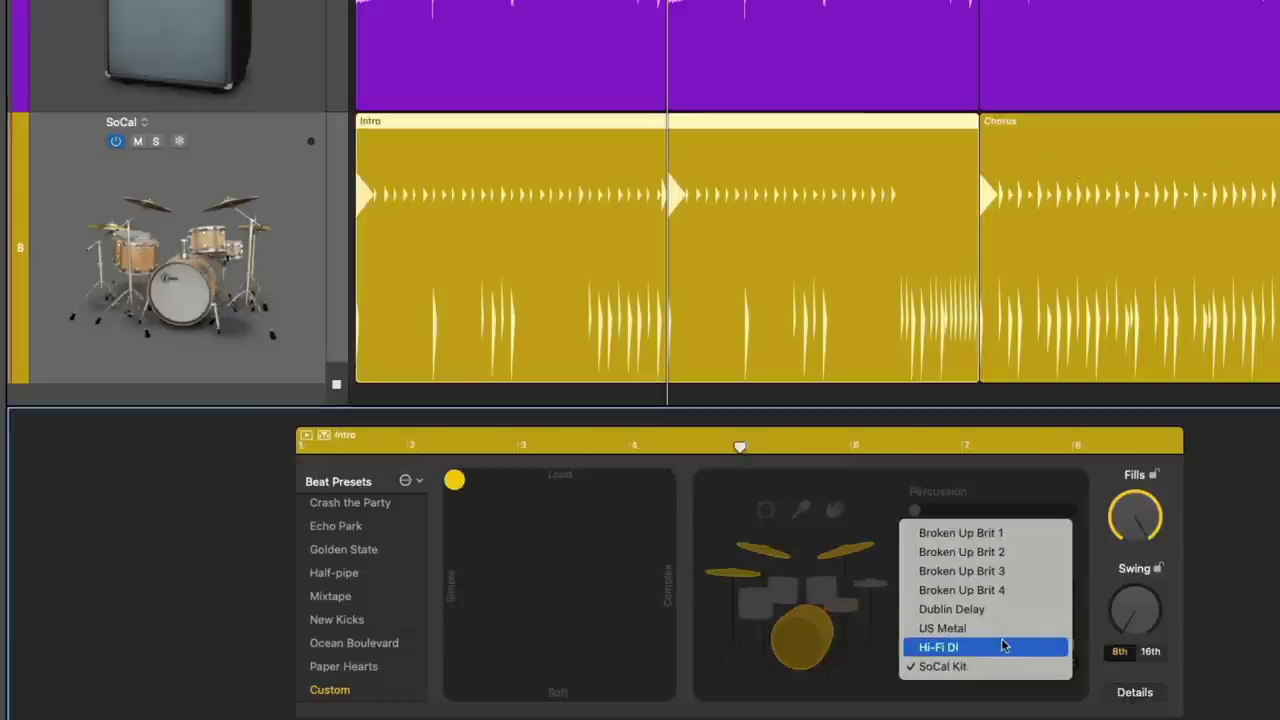
left_click(1006, 646)
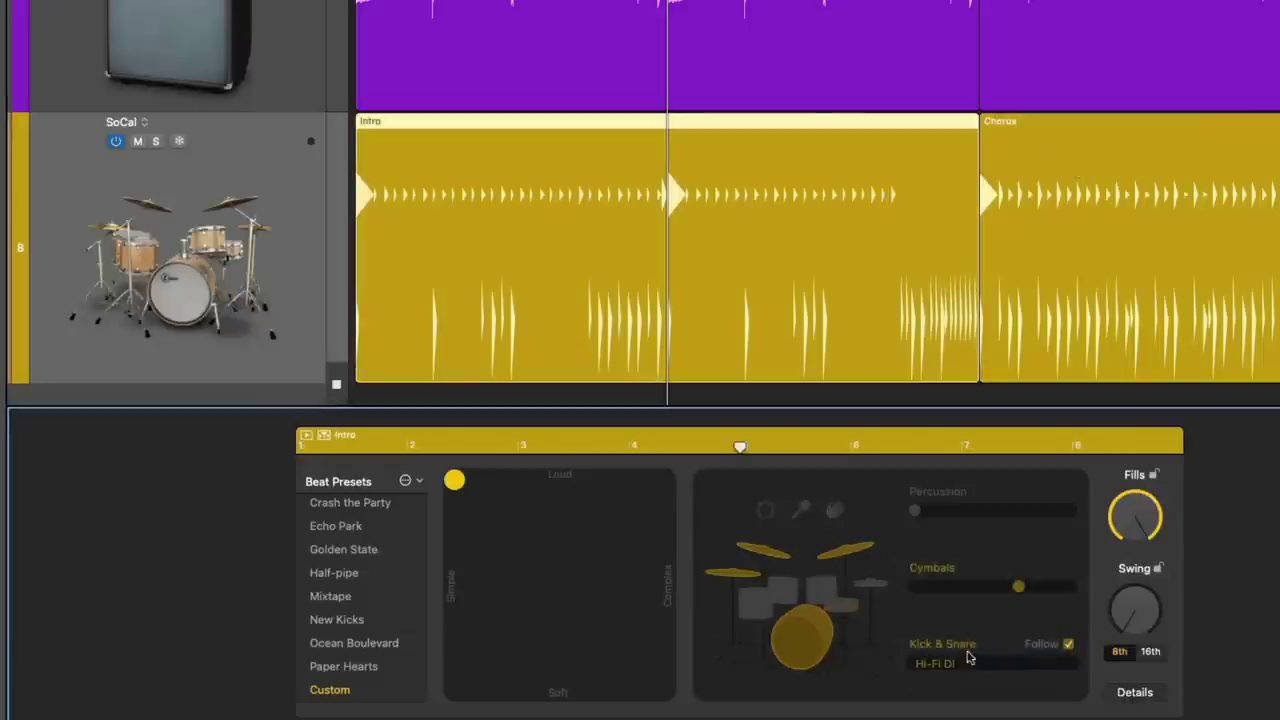
left_click(1000, 664)
left_click(1002, 552)
left_click(973, 663)
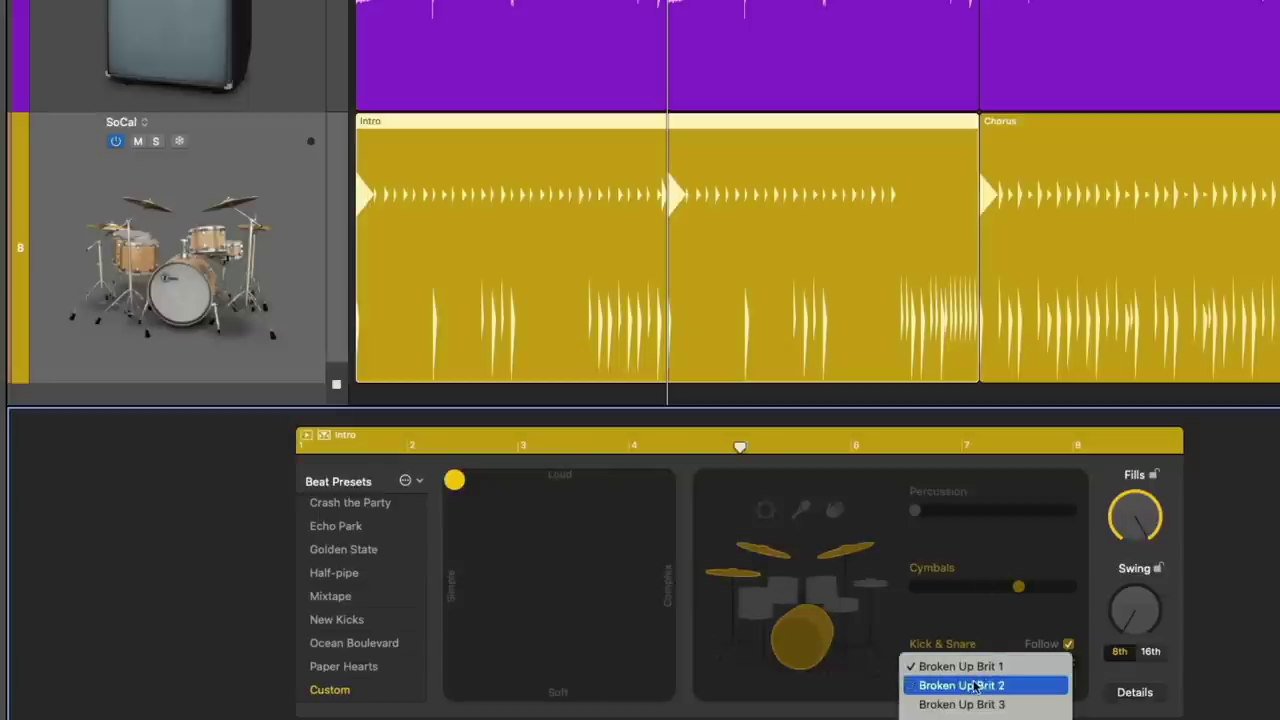
left_click(970, 684)
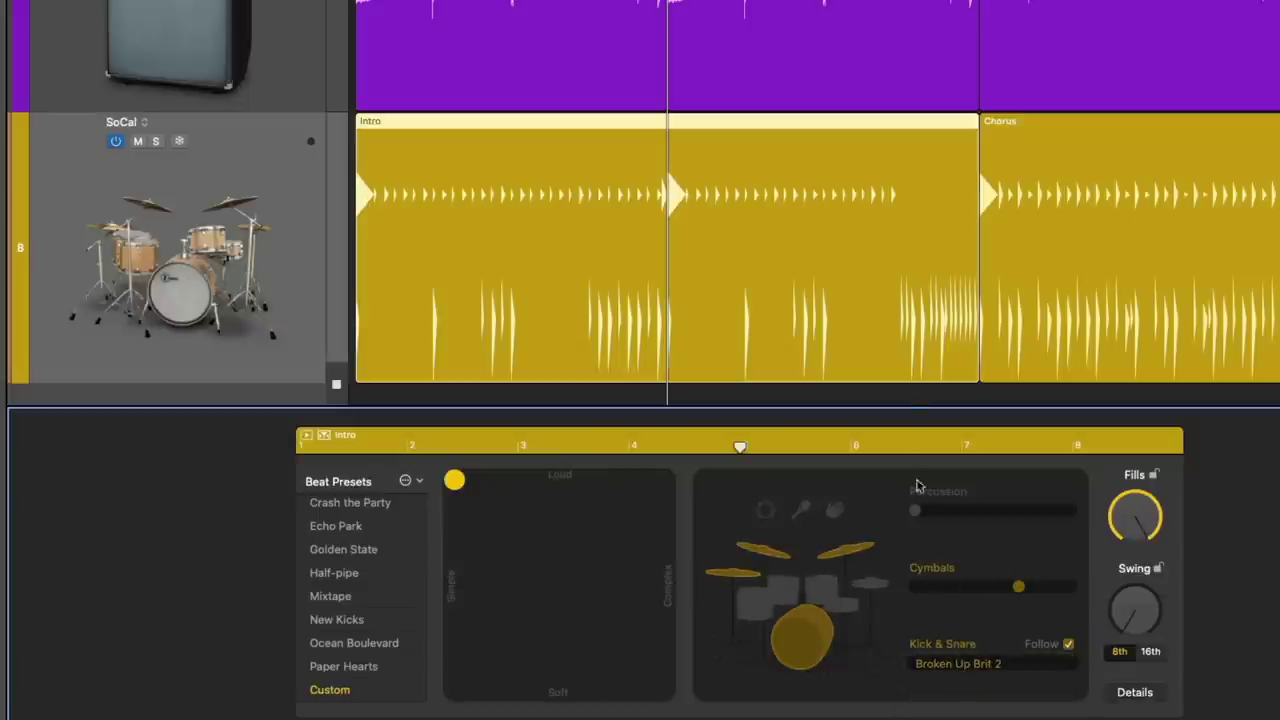
left_click(1068, 645)
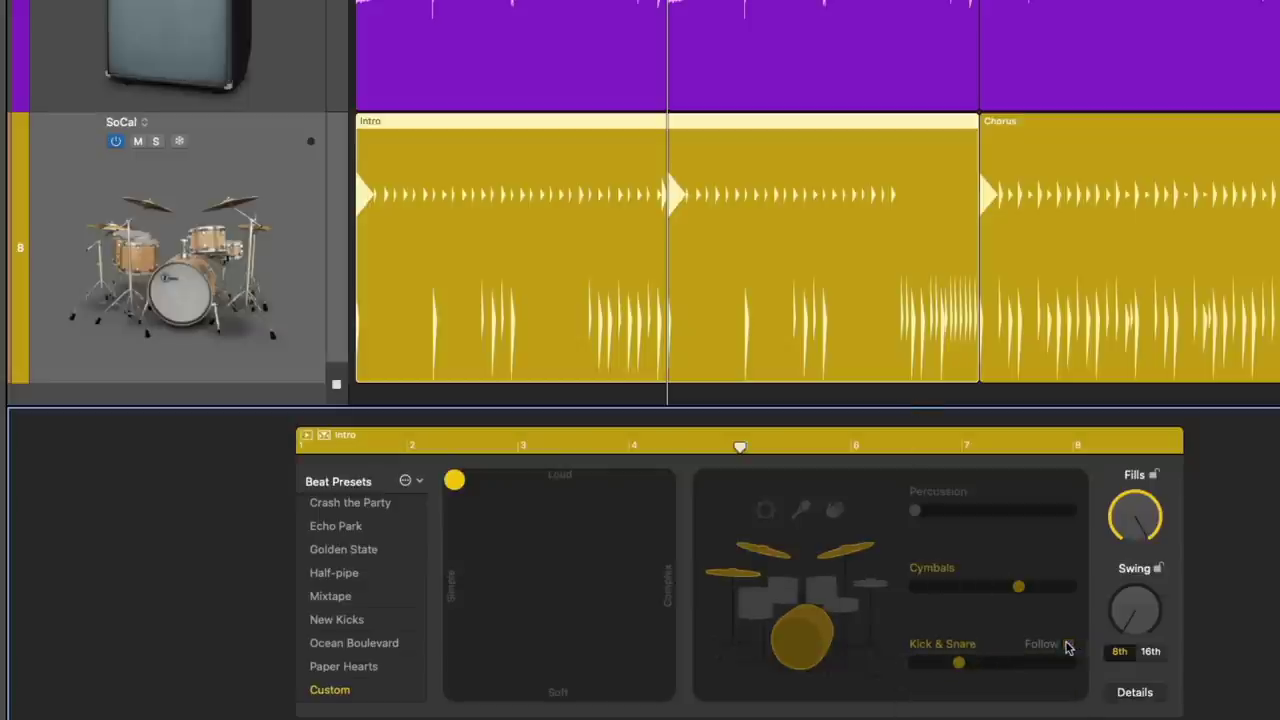
left_click(1068, 645)
left_click(1068, 645)
- Play the Chorus region, switch it from cymbals to hi-hat, simplify its pattern, and replay it
scroll(840, 340, "right", 6)
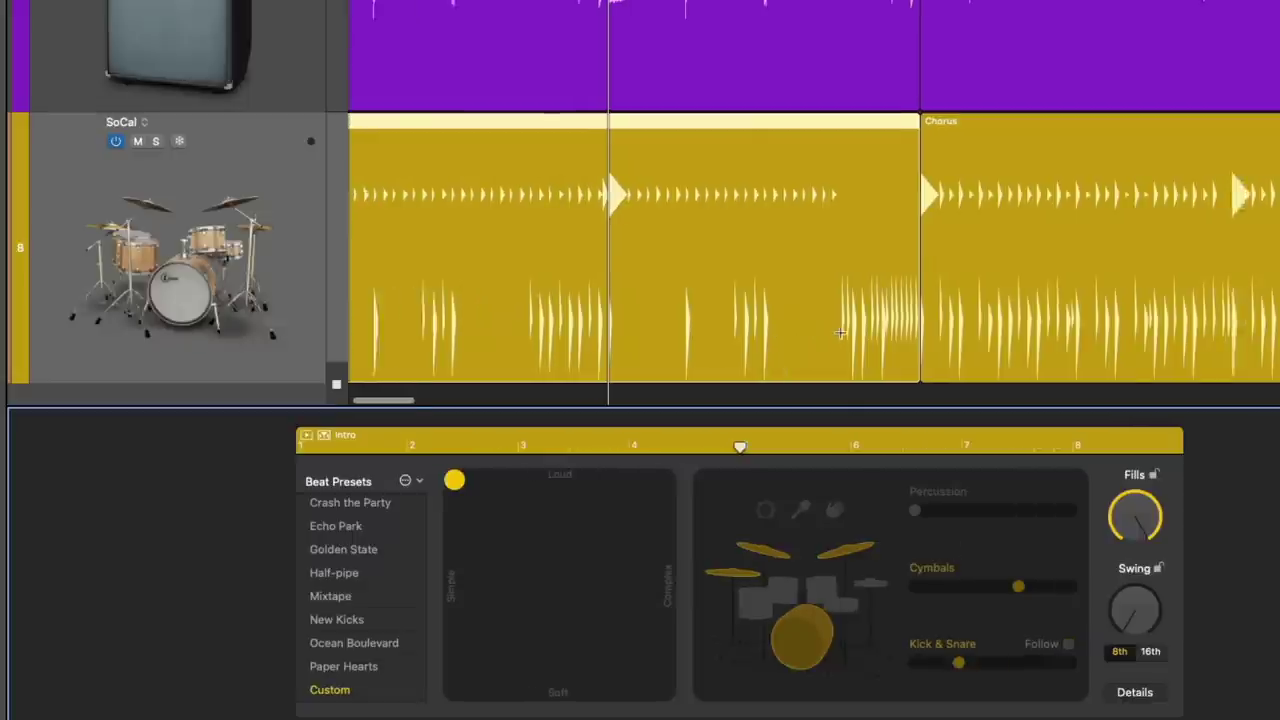
left_click(818, 150)
scroll(803, 245, "right", 6)
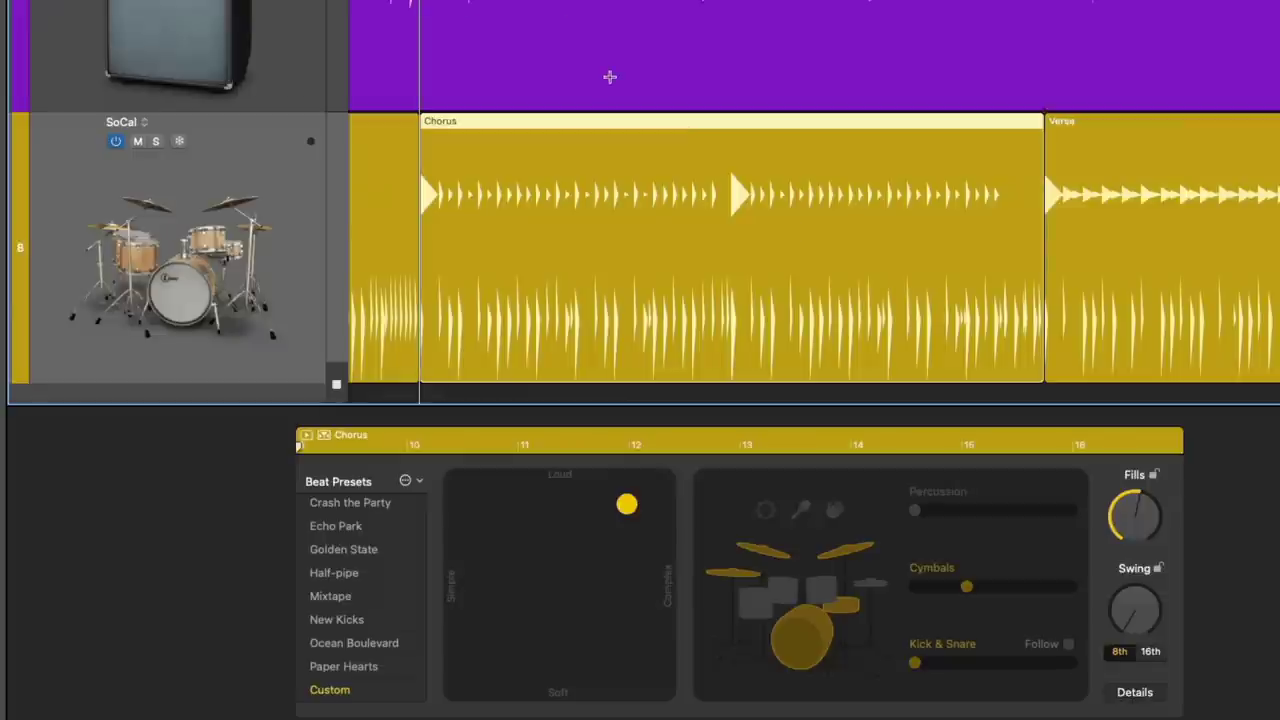
key("space")
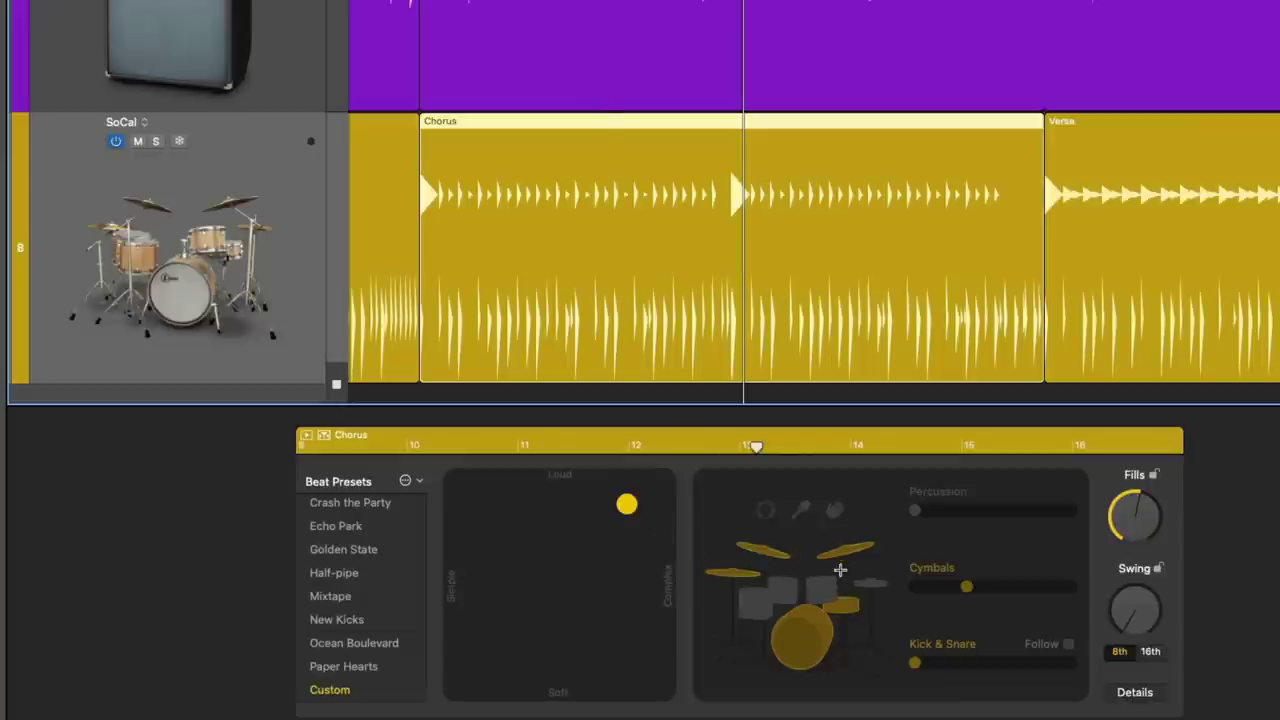
left_click(872, 584)
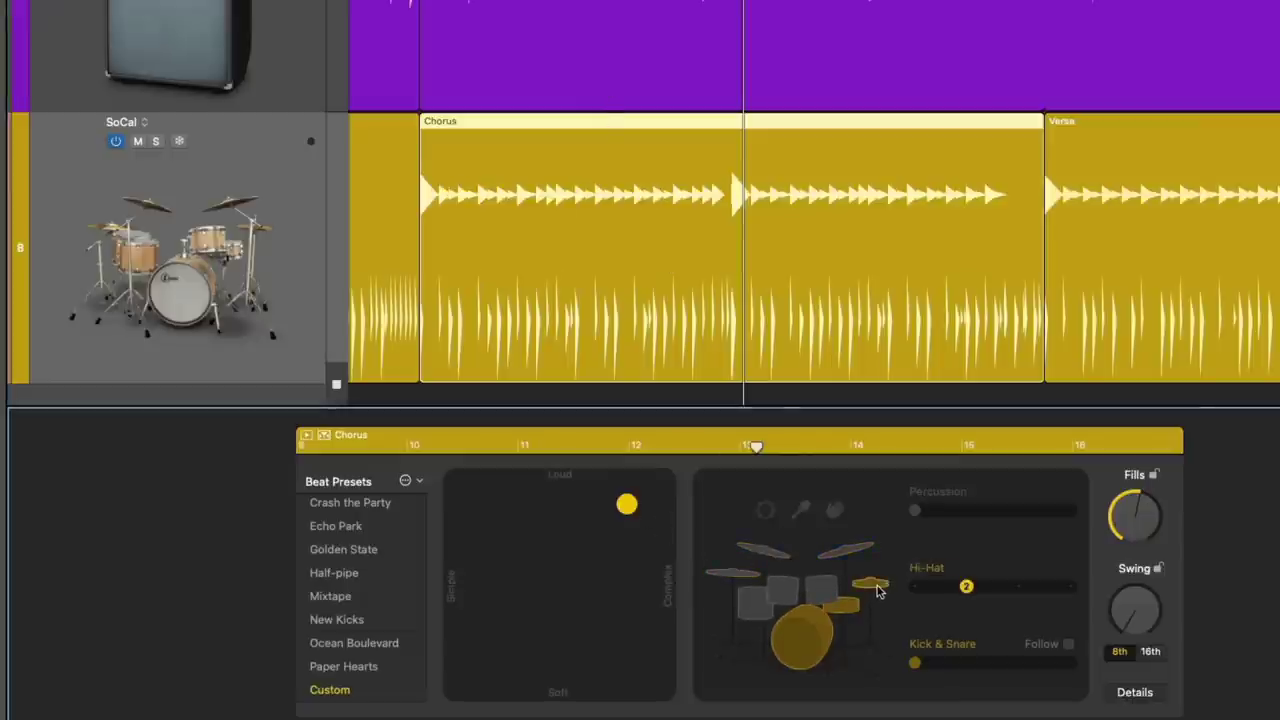
left_click_drag(628, 503, 530, 501)
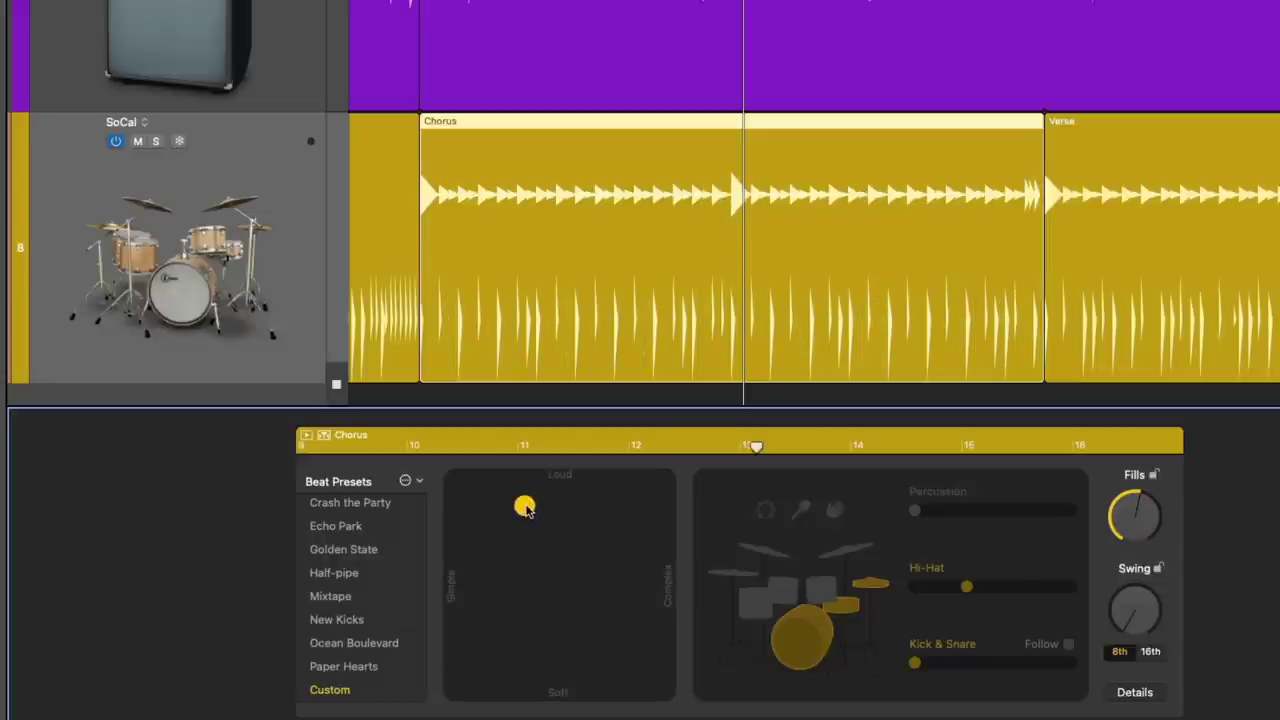
key("space")
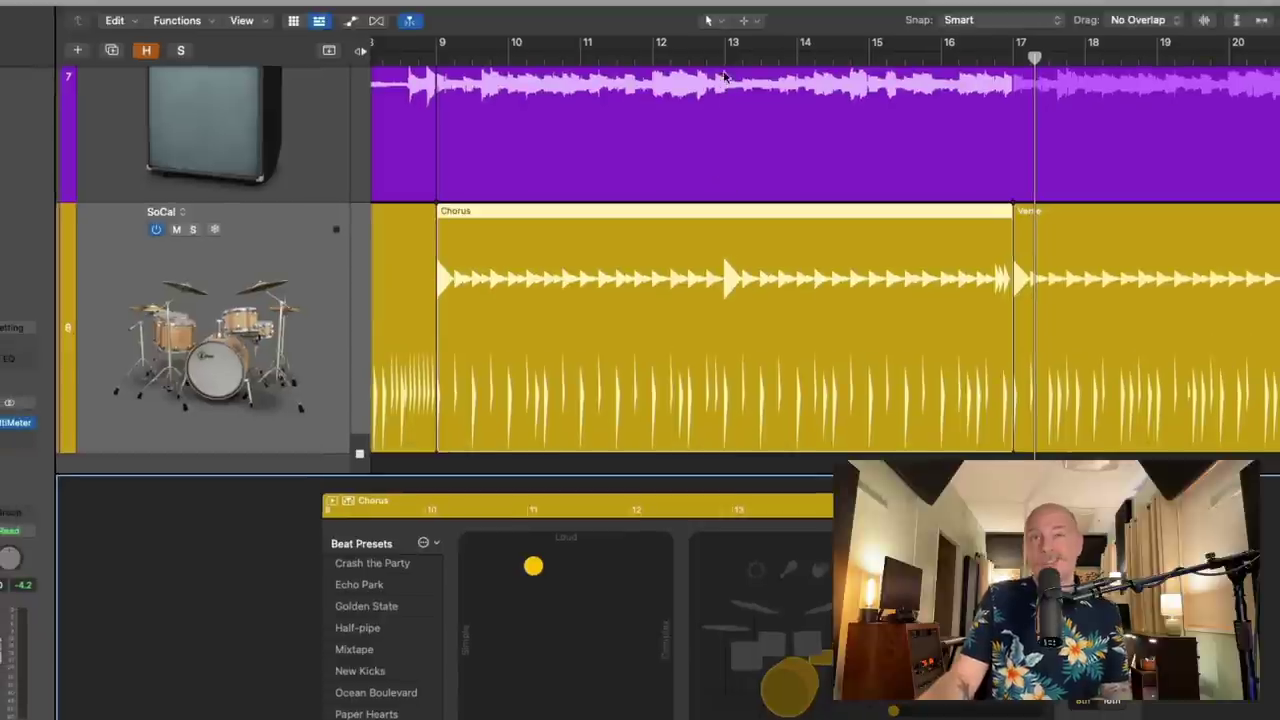
- Split the Chorus region at bar 13 and turn the first half's fills down to almost none
left_click(726, 62)
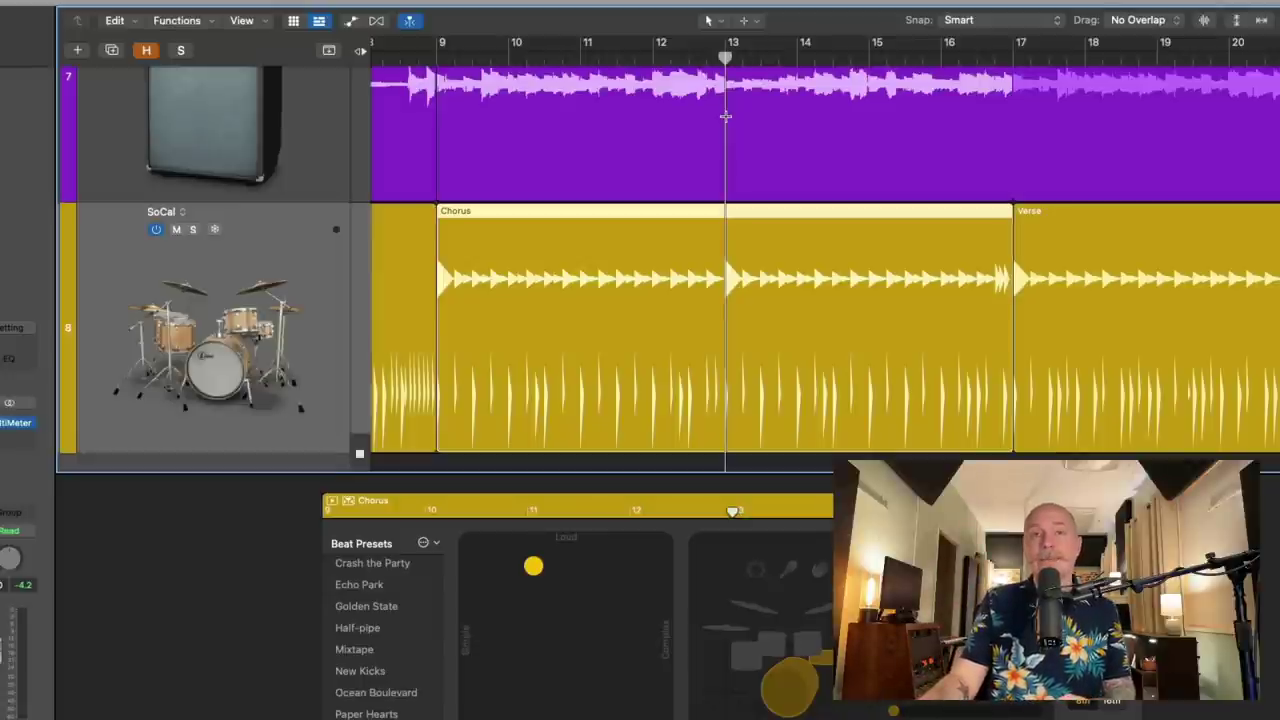
key("super+t")
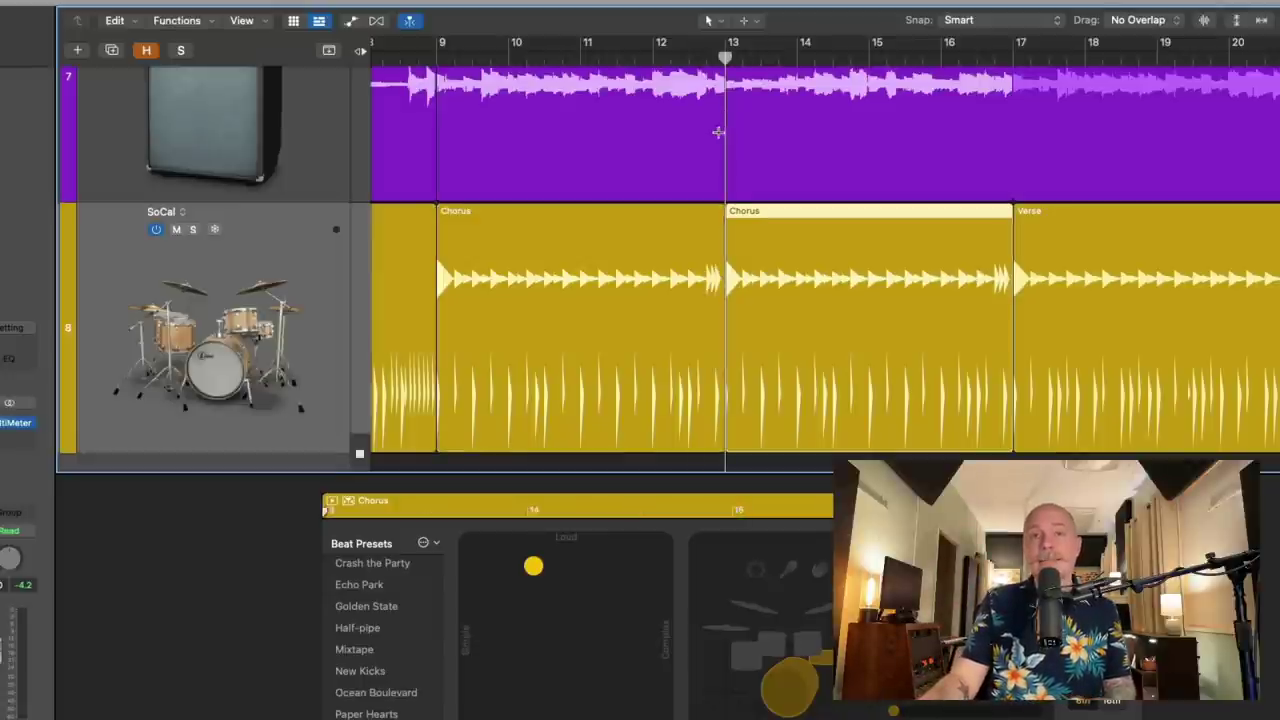
left_click(674, 245)
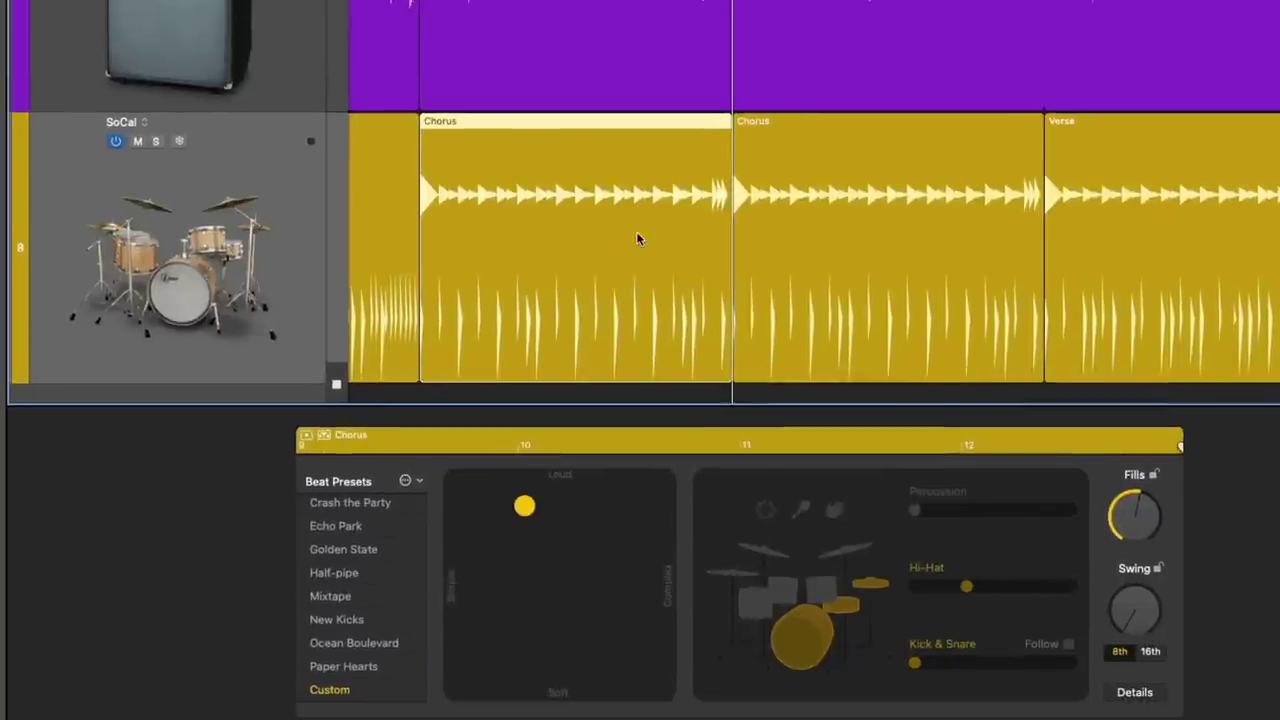
left_click_drag(1134, 515, 1124, 616)
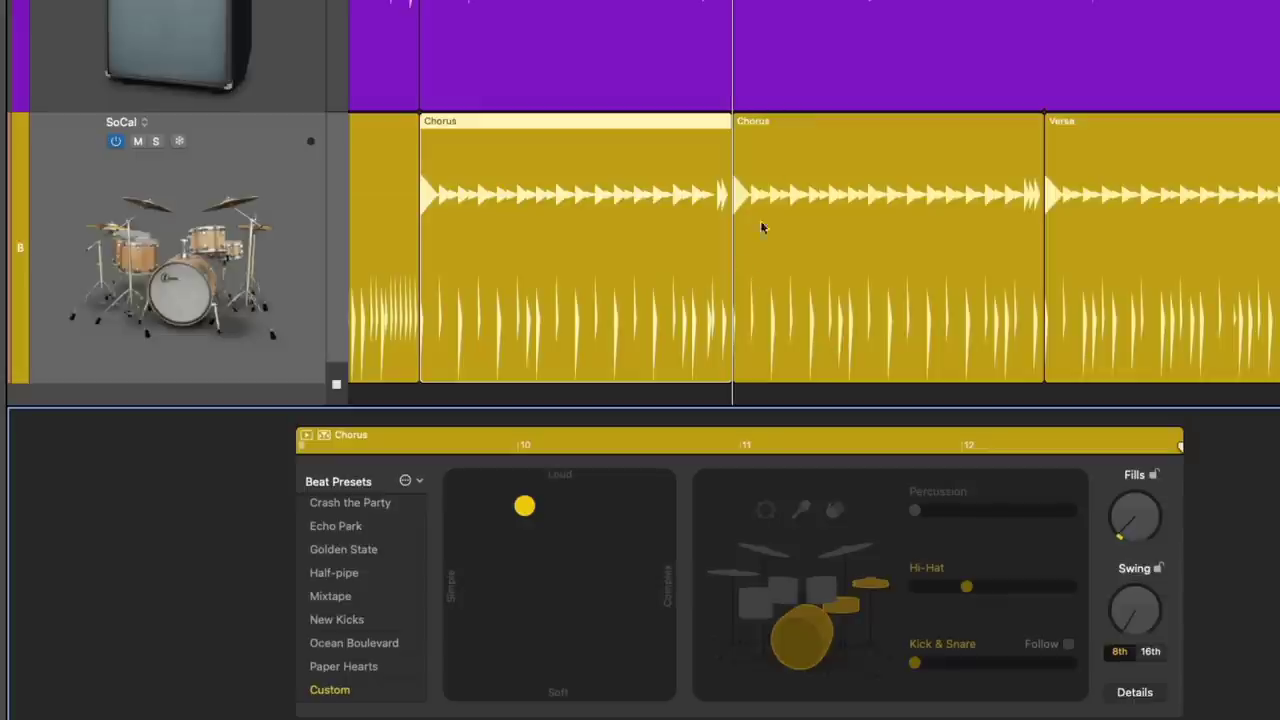
- Select the second Chorus region, then reselect the first Chorus region
left_click(838, 186)
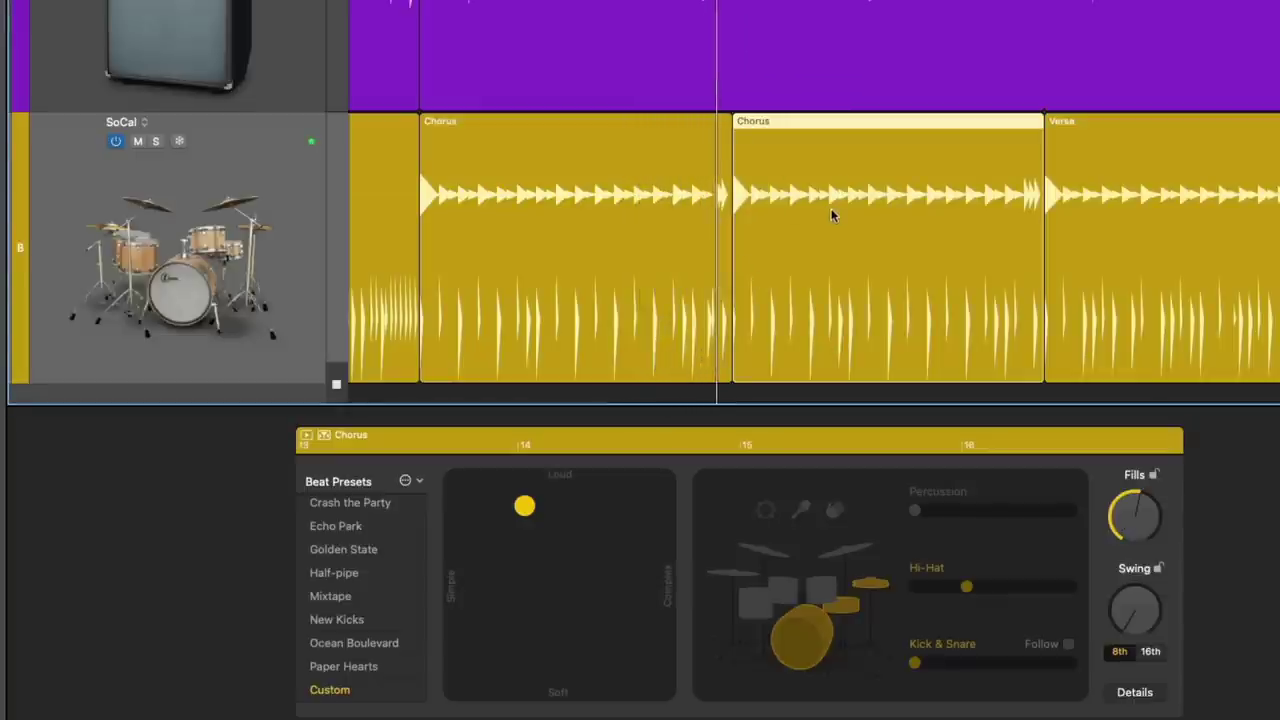
left_click(643, 145)
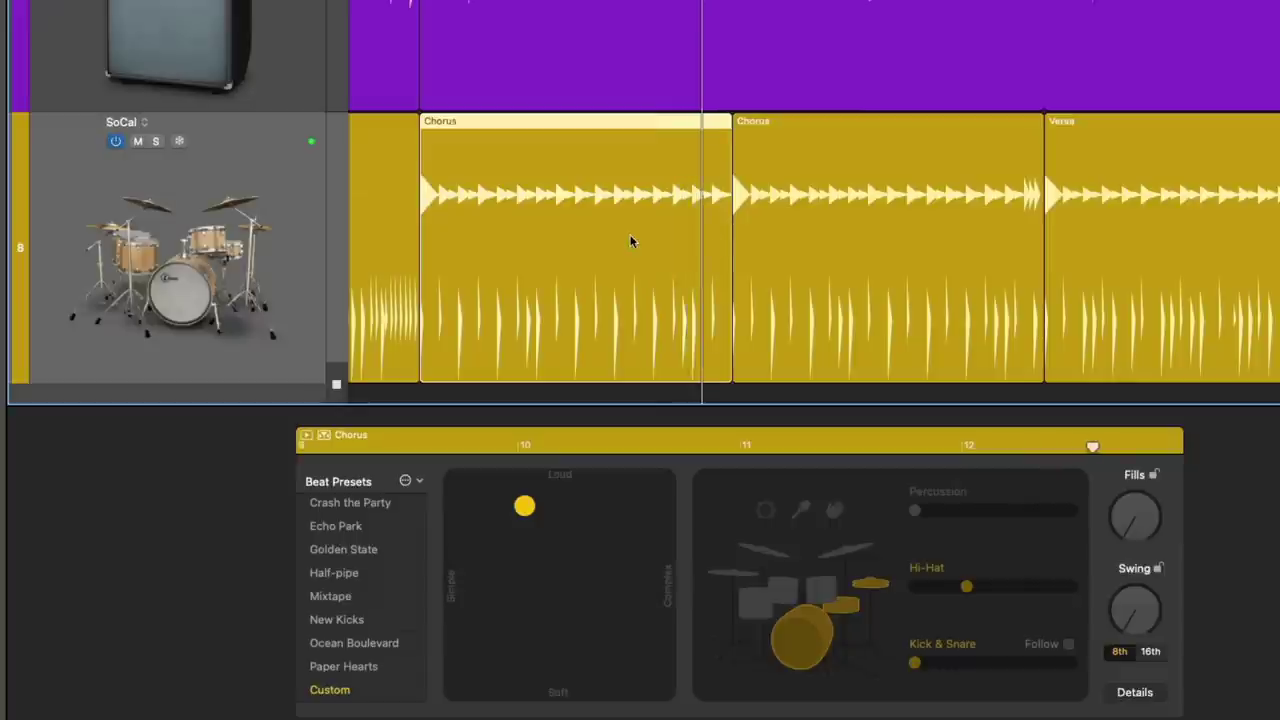
scroll(632, 228, "right", 5)
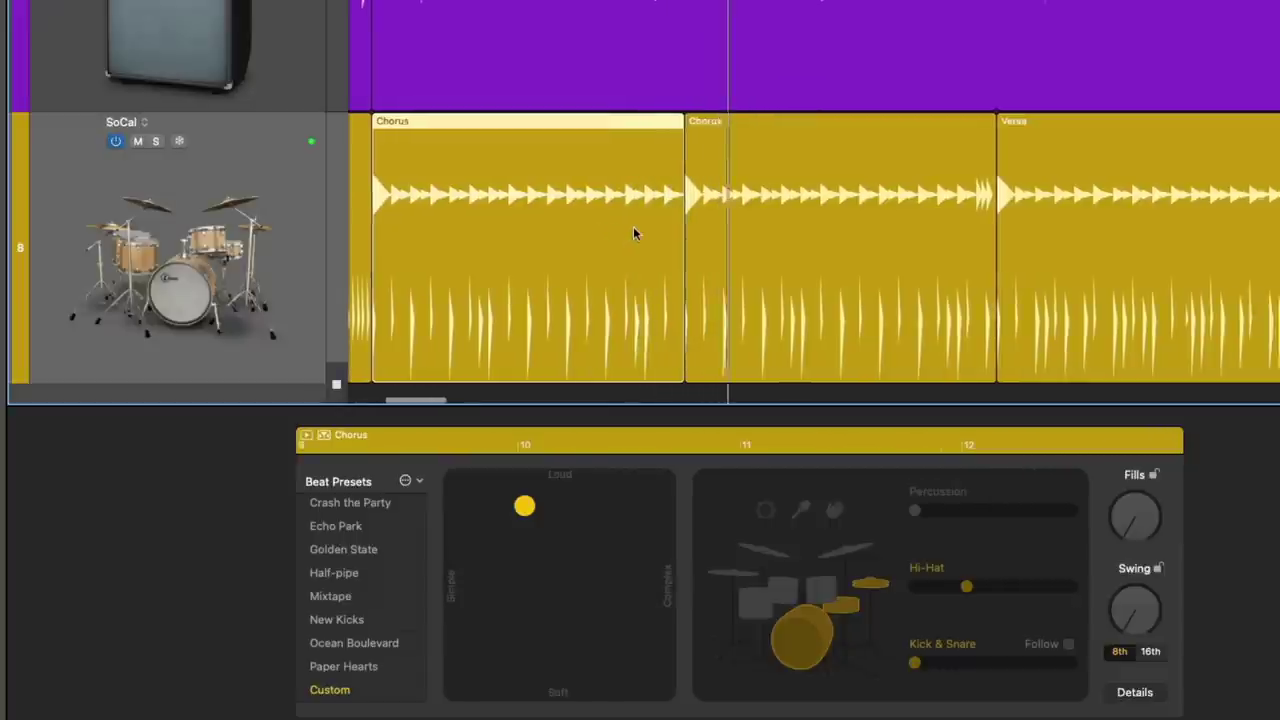
scroll(633, 224, "right", 5)
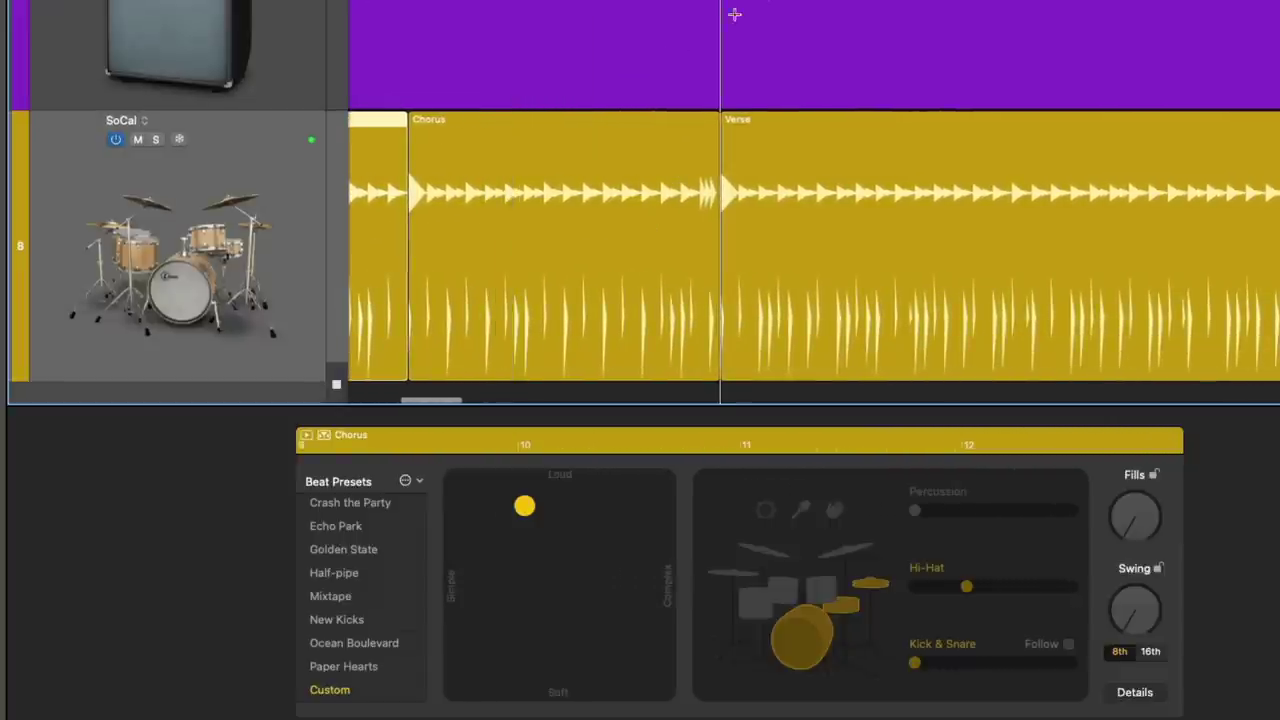
- Move the Verse region's Drummer XY puck toward Simple for a sparser, softer beat, then replay it
scroll(746, 122, "right", 2)
left_click(750, 133)
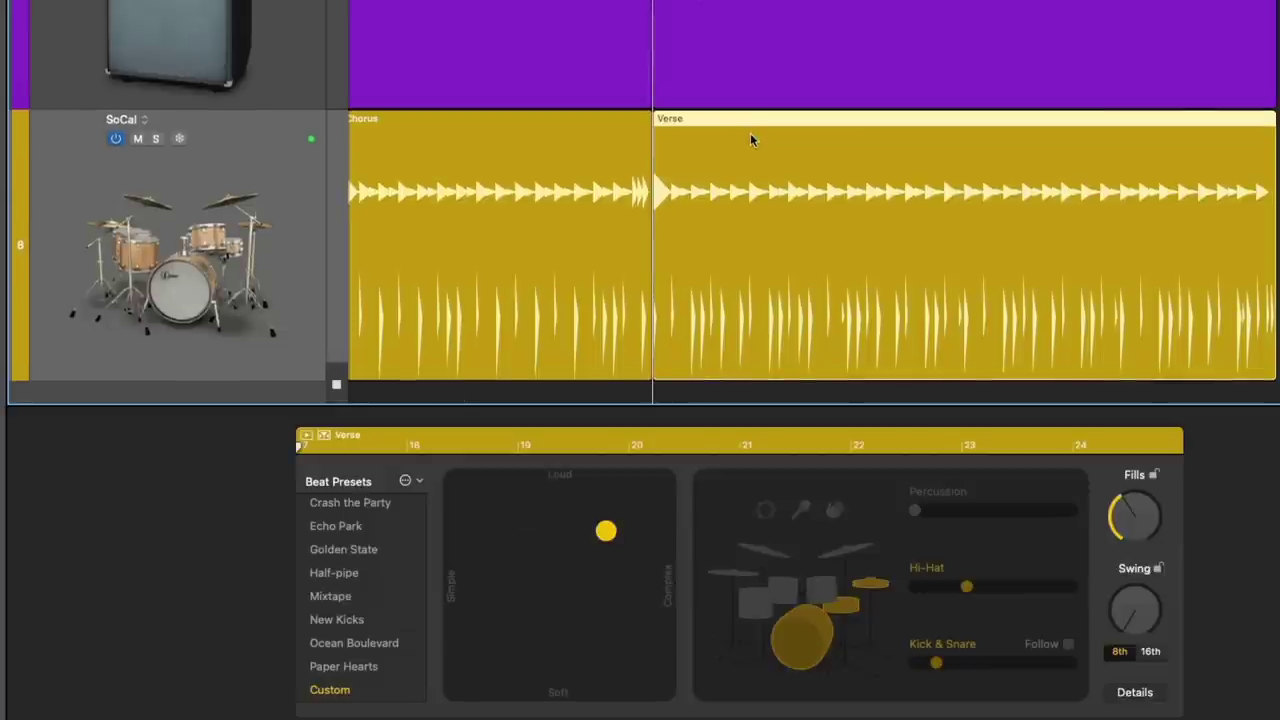
key("space")
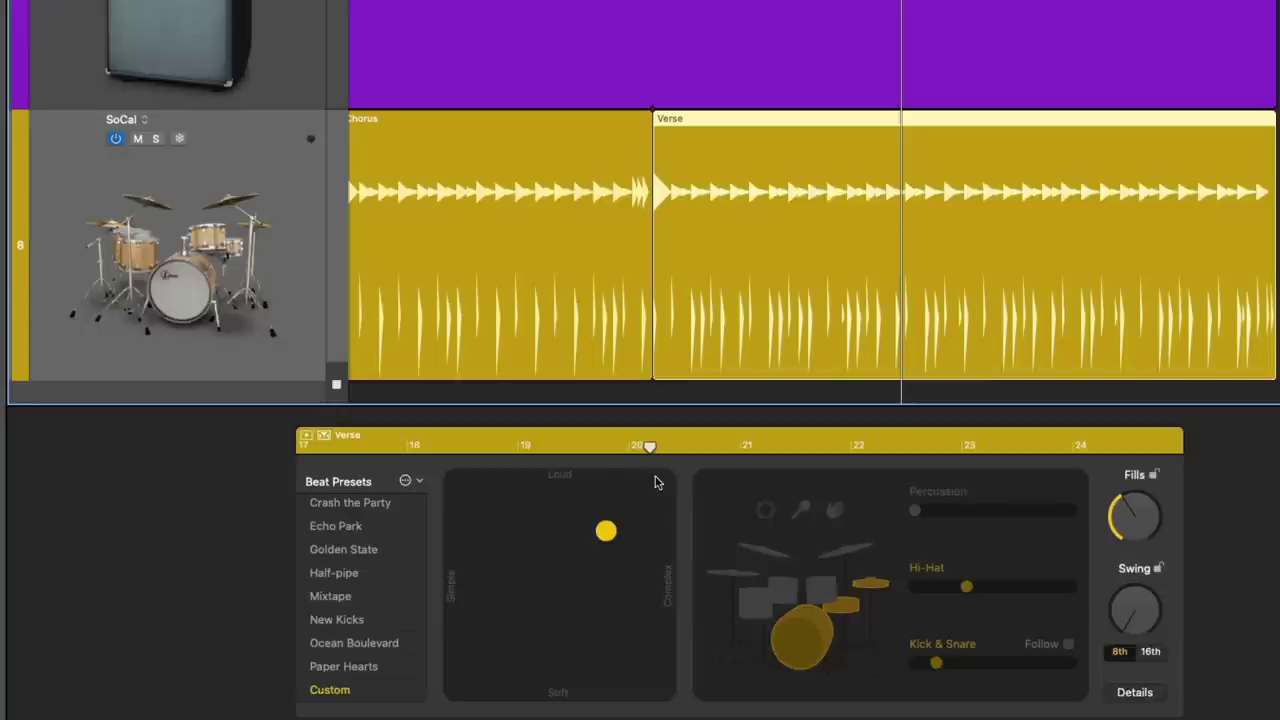
left_click_drag(606, 530, 527, 548)
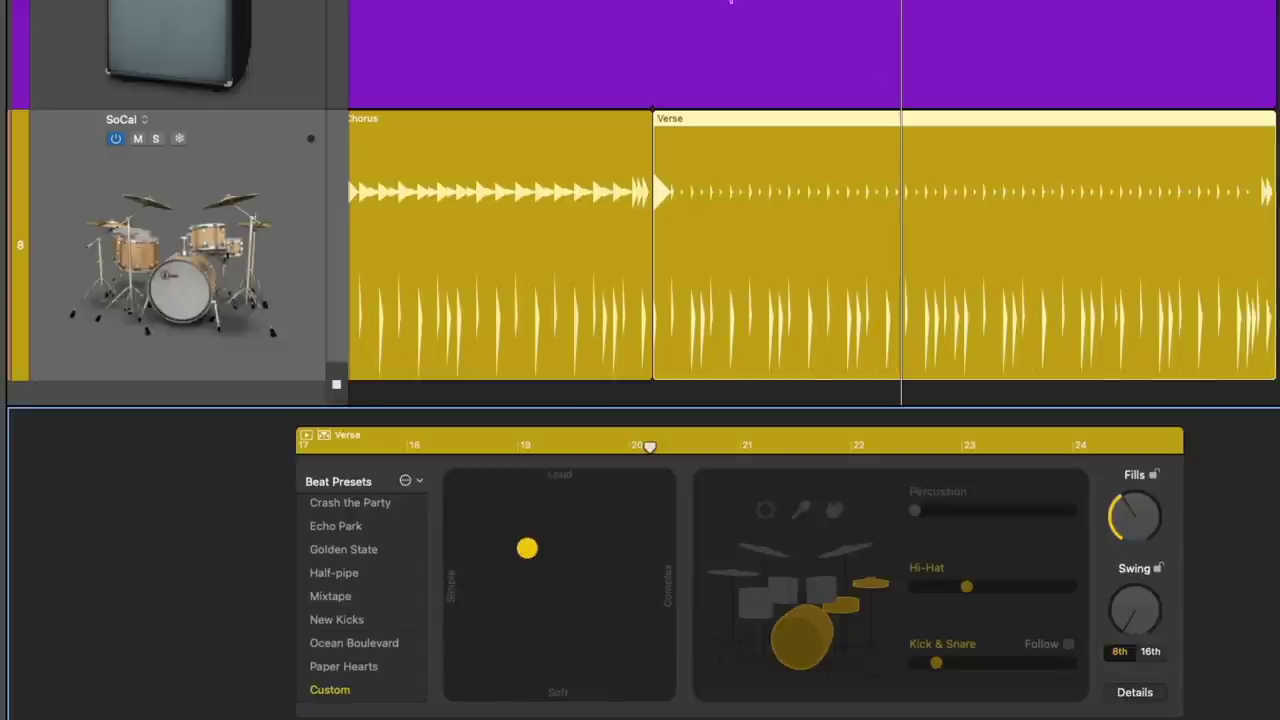
left_click(652, 2)
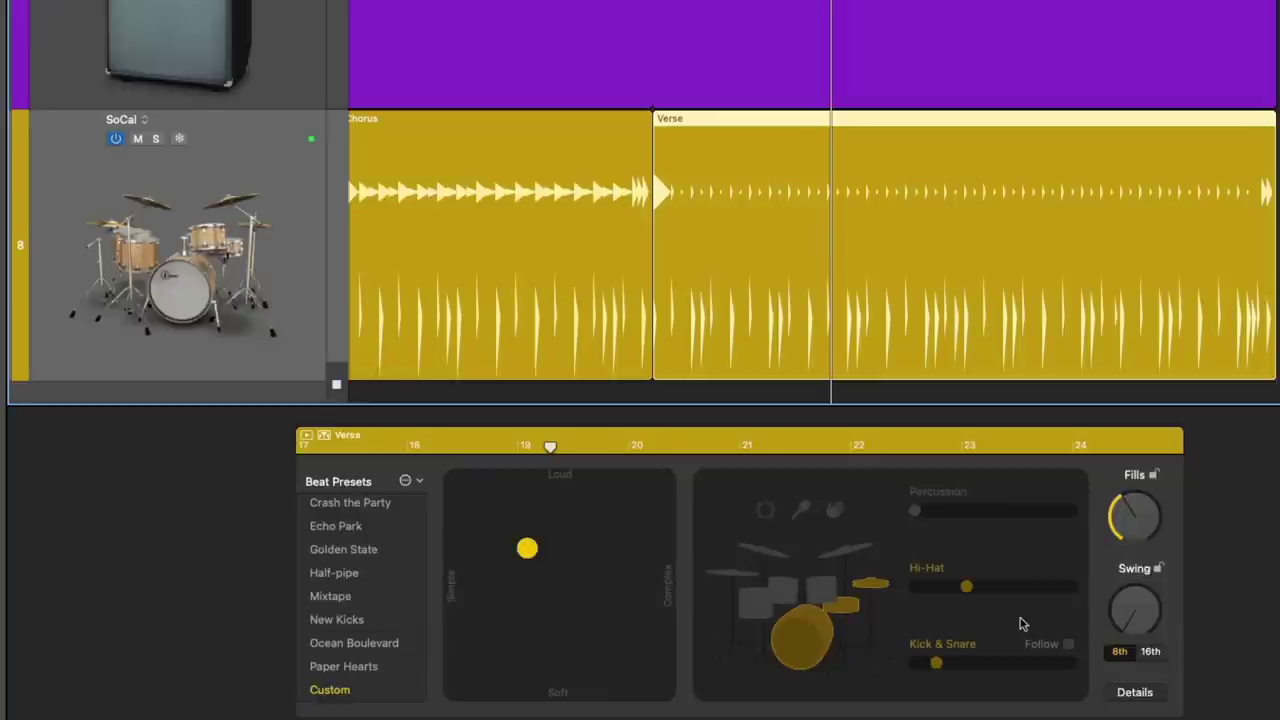
- Make the Verse kick and snare follow the Broken Up Brit 3 track, after first trying Hi-Fi DI
left_click(1068, 646)
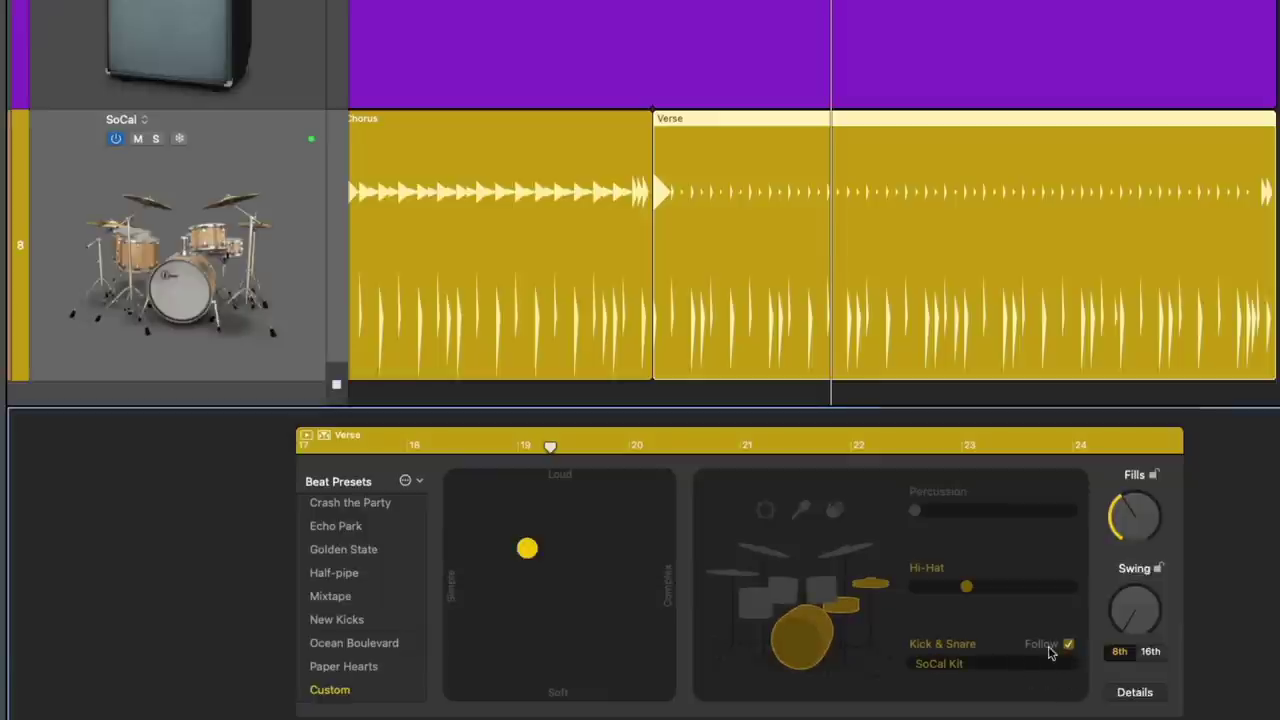
left_click(1024, 665)
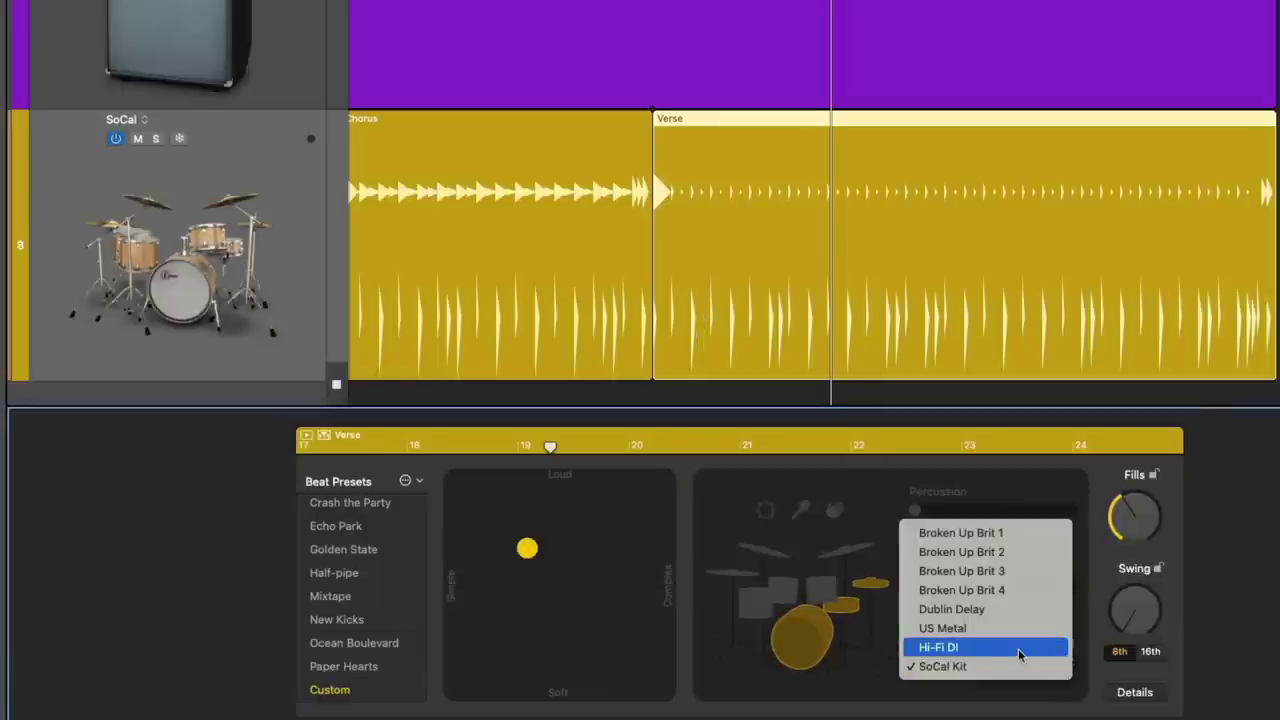
left_click(1018, 648)
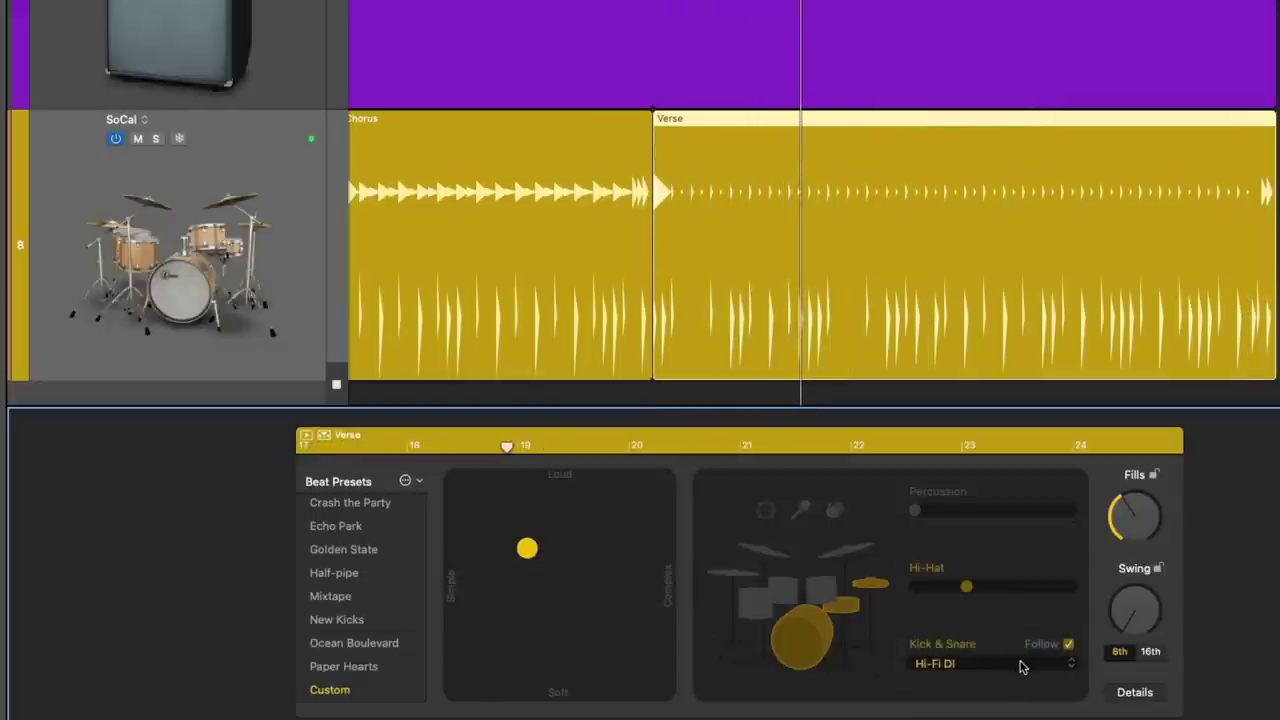
left_click(1021, 667)
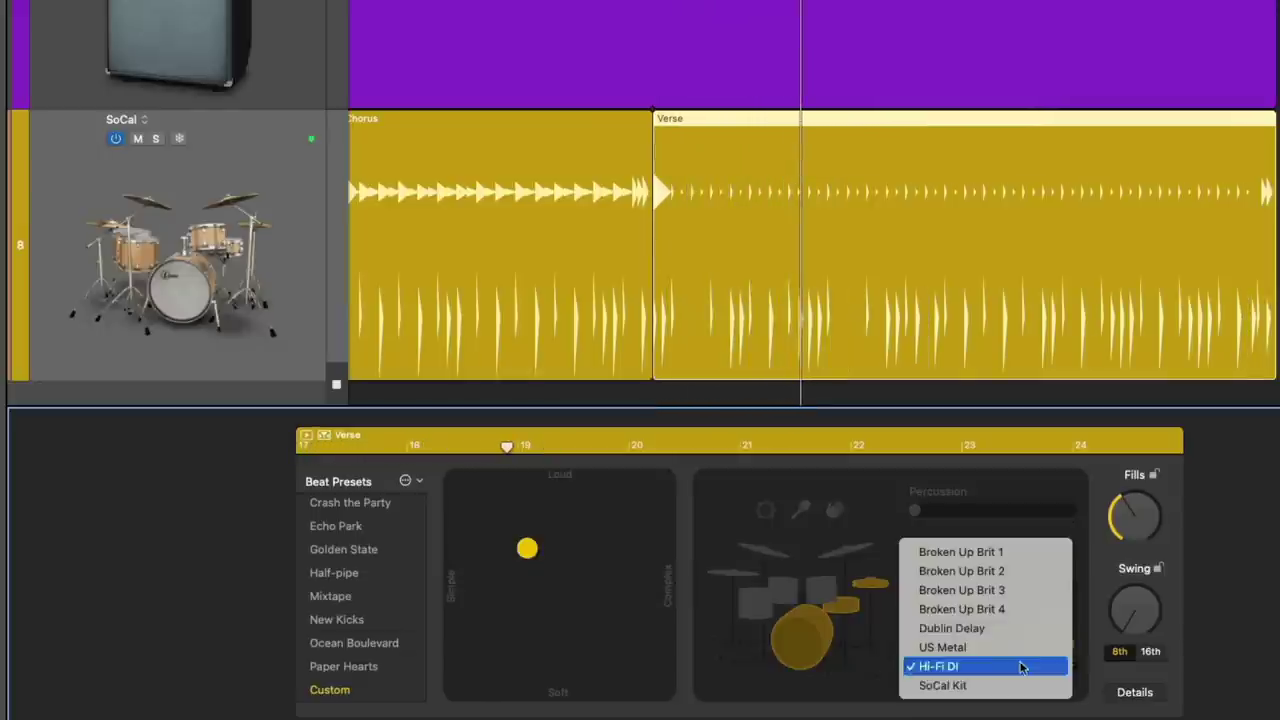
left_click(1008, 592)
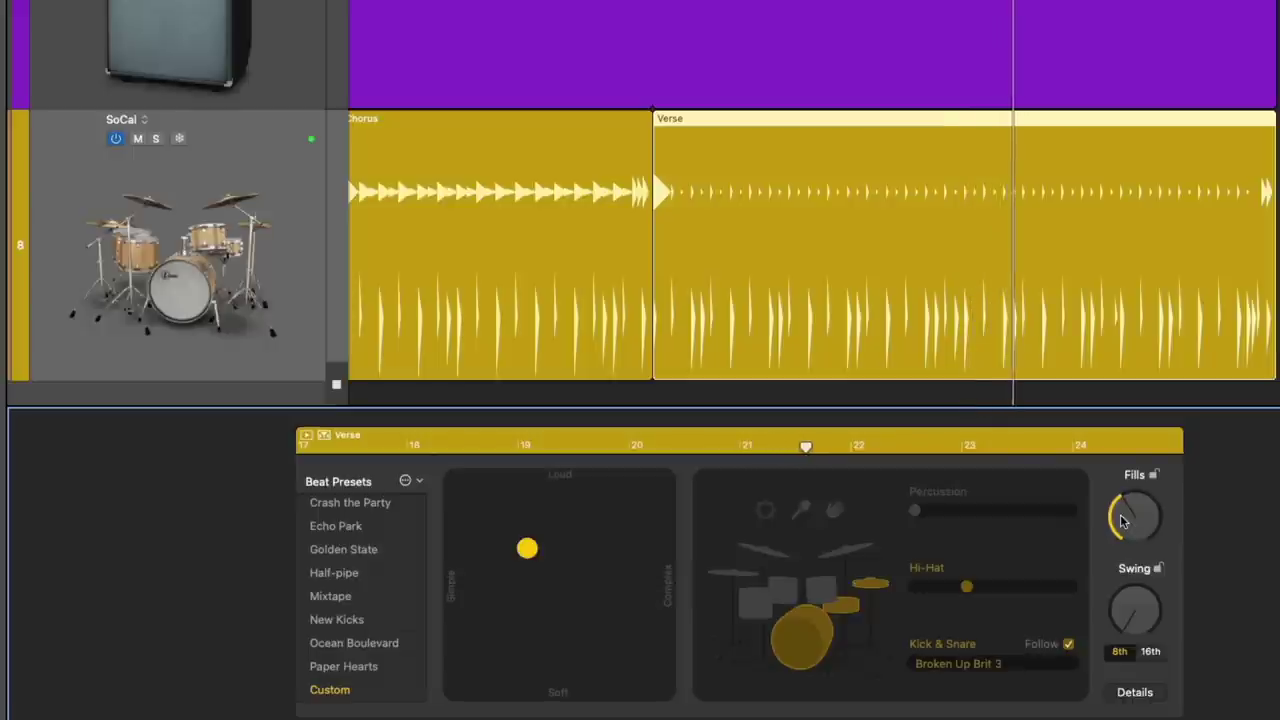
- Stop playback and turn the Verse Fills knob down to a moderate amount
key("space")
mouse_move(1122, 521)
left_mouse_down()
mouse_move(1124, 538)
mouse_move(1133, 505)
left_mouse_up()
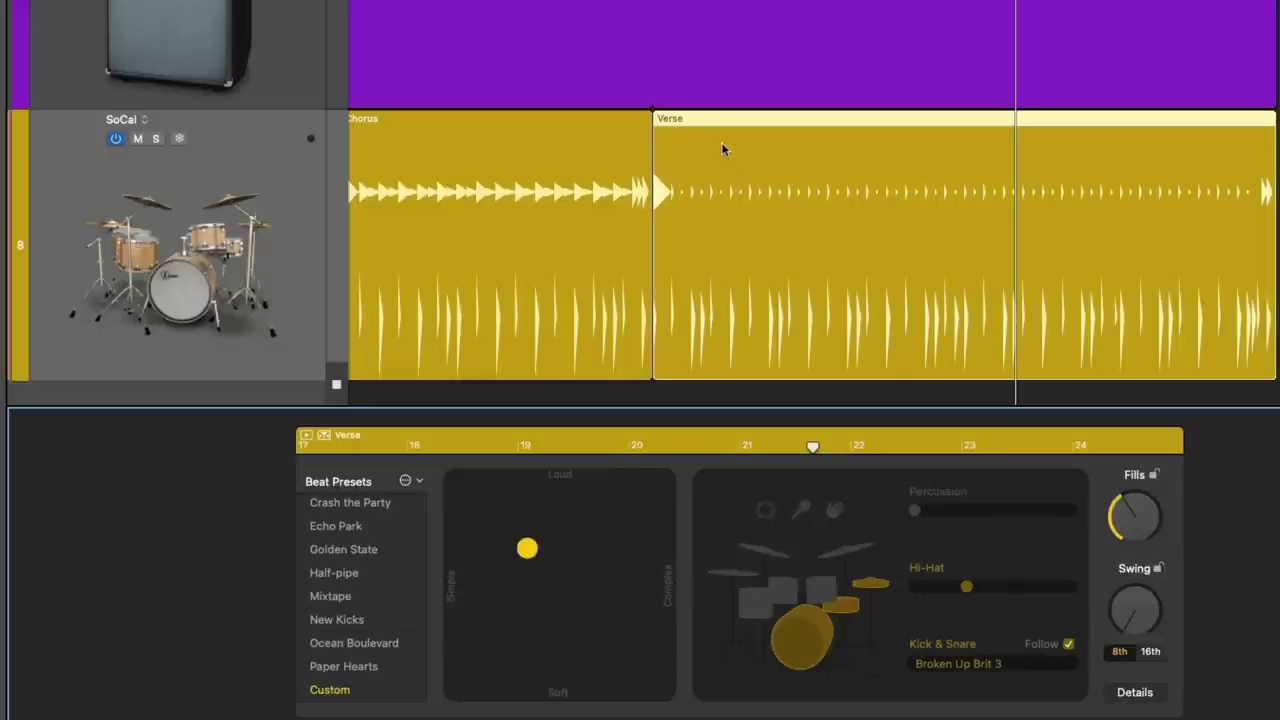
key("space")
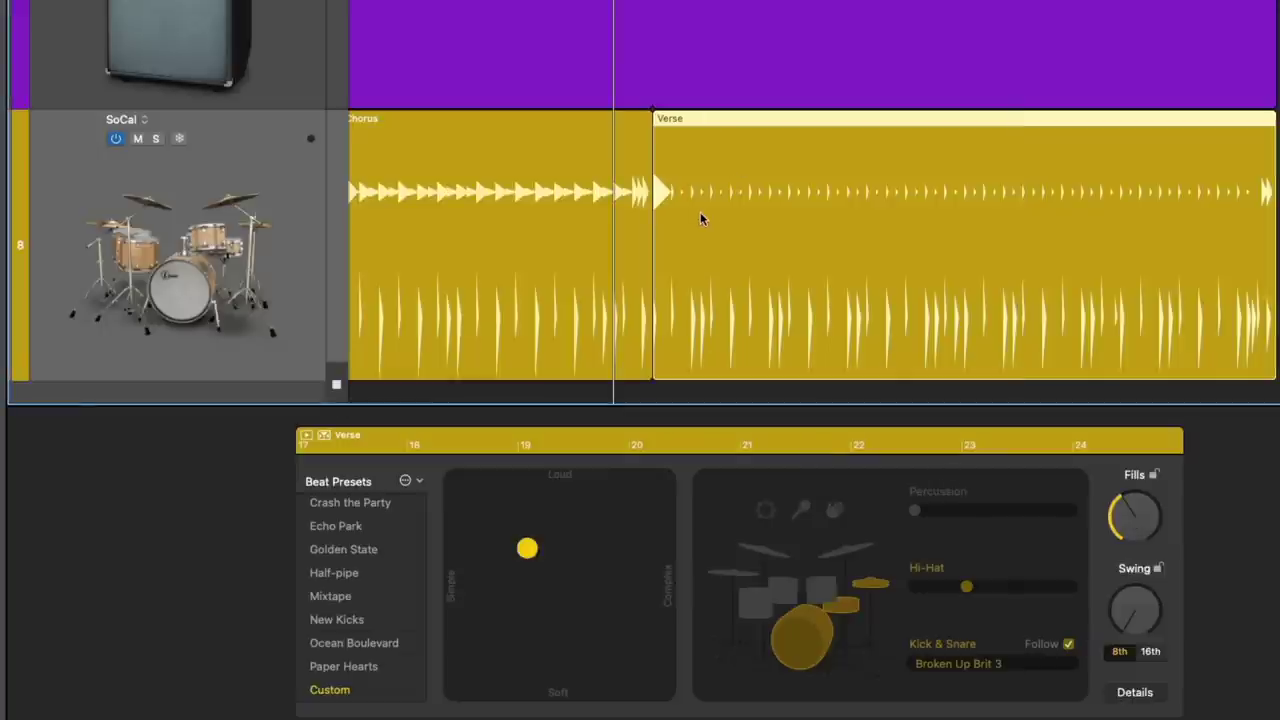
- Zoom out to the whole arrangement and toggle the track header on/off buttons off and back on
key("z")
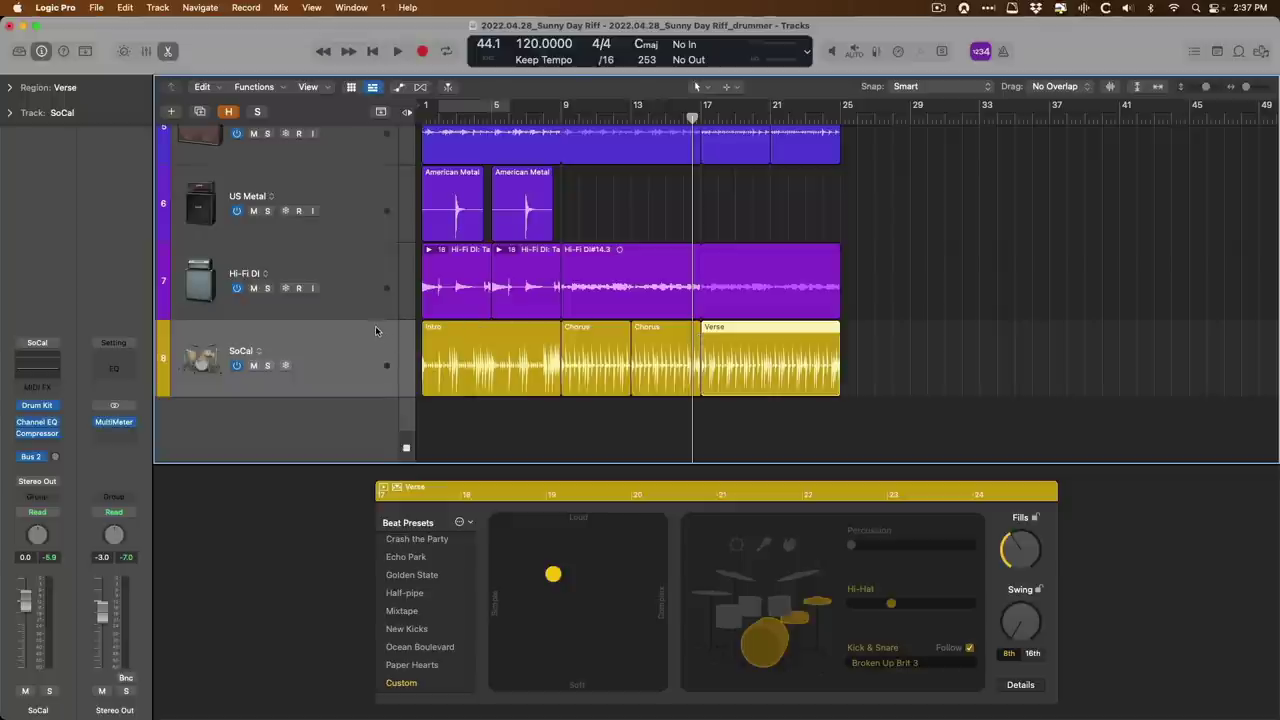
key("alt+t")
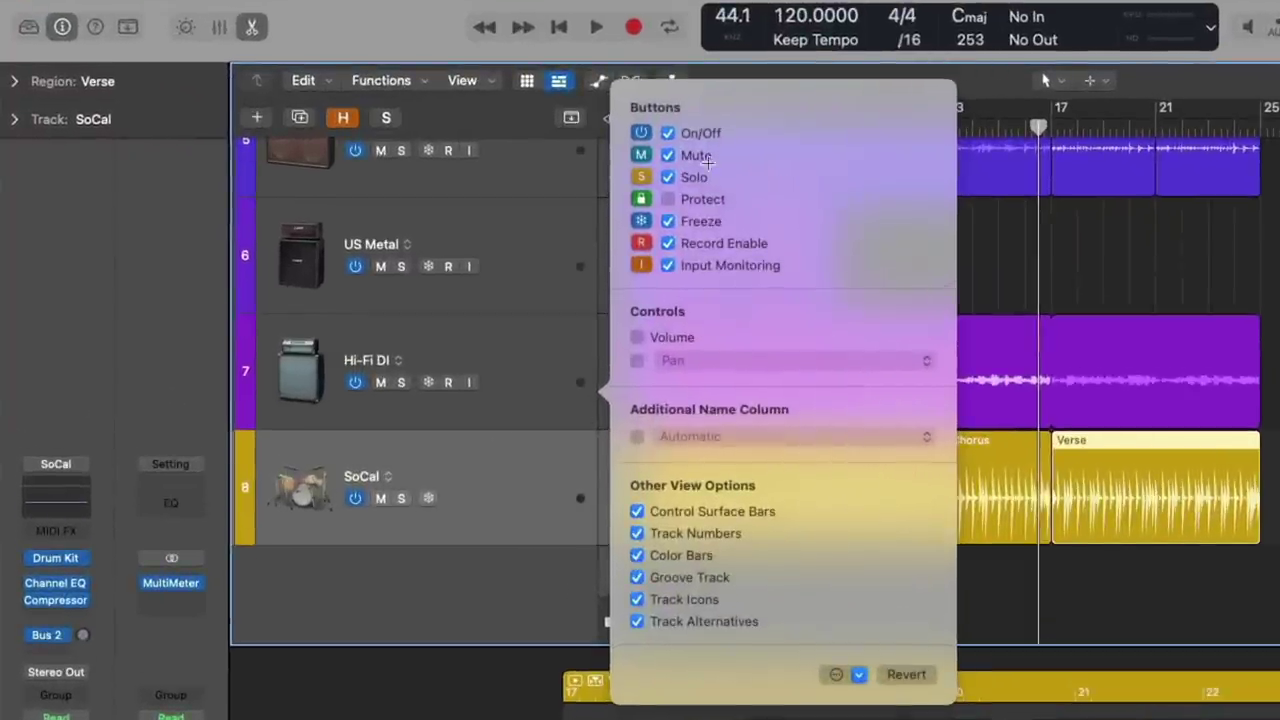
left_click(667, 133)
left_click(646, 133)
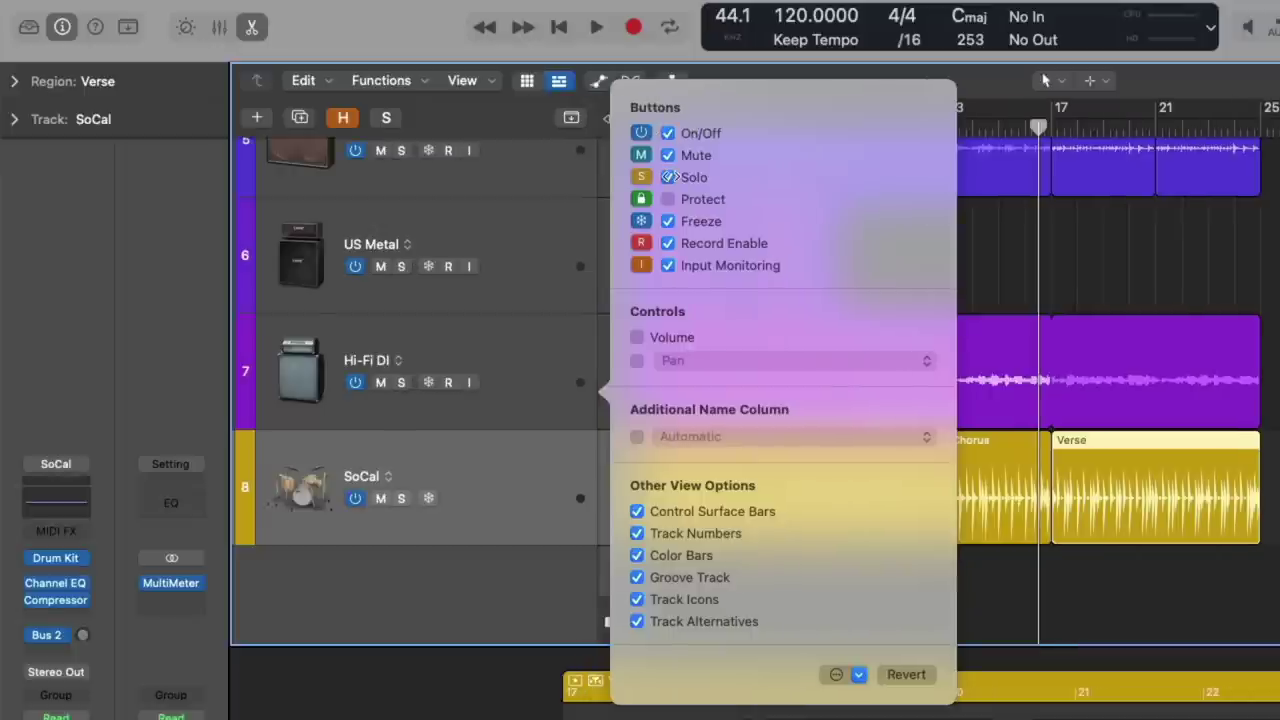
left_click(485, 477)
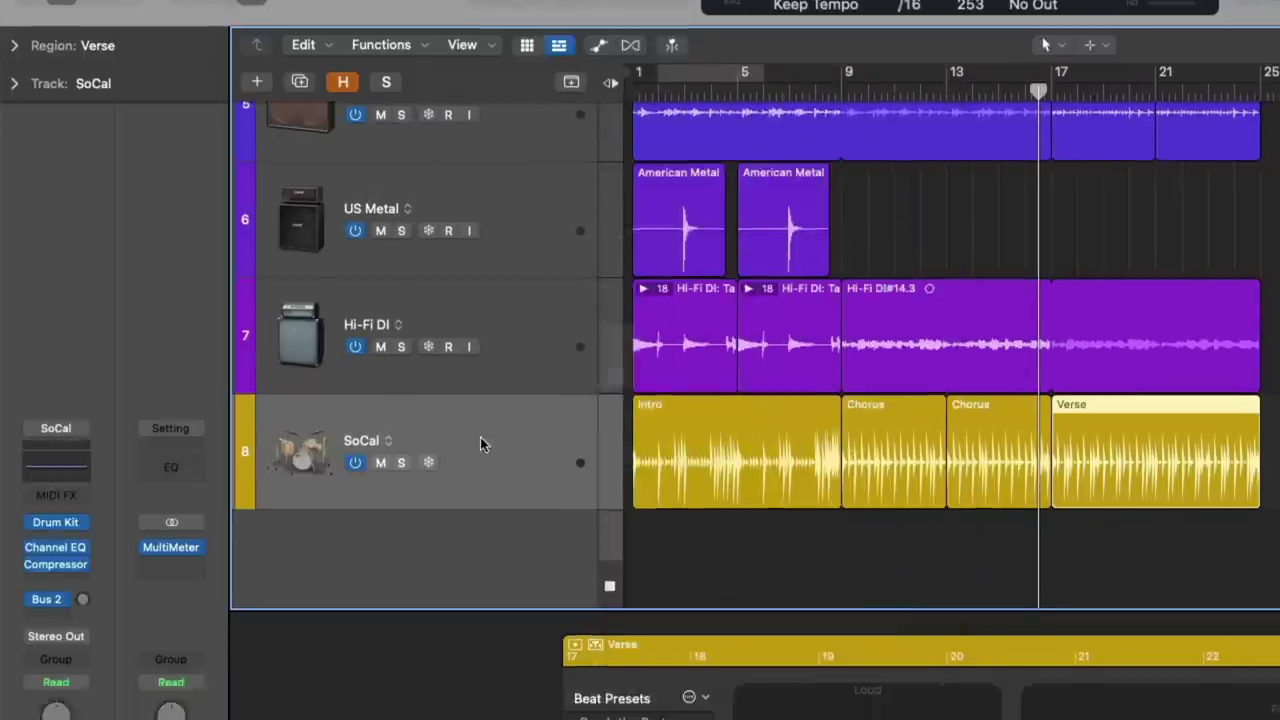
- Enable the Groove Track option in the track header configuration
right_click(497, 461)
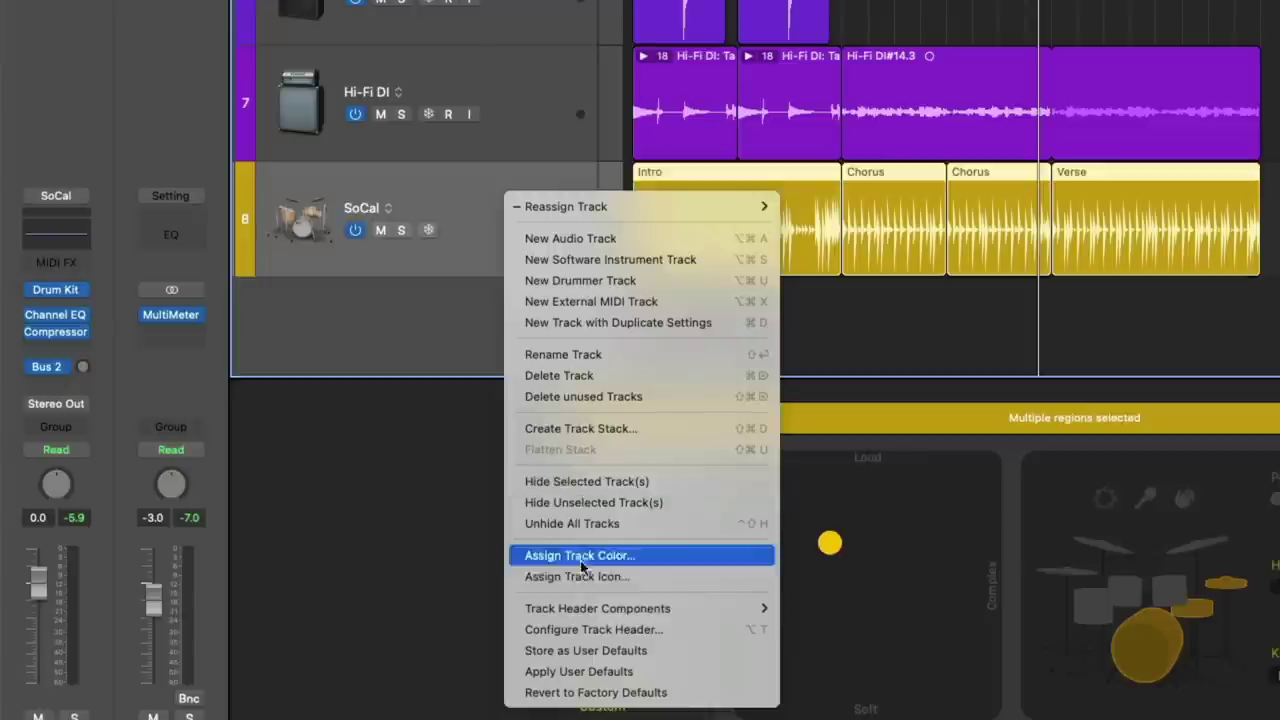
left_click(590, 629)
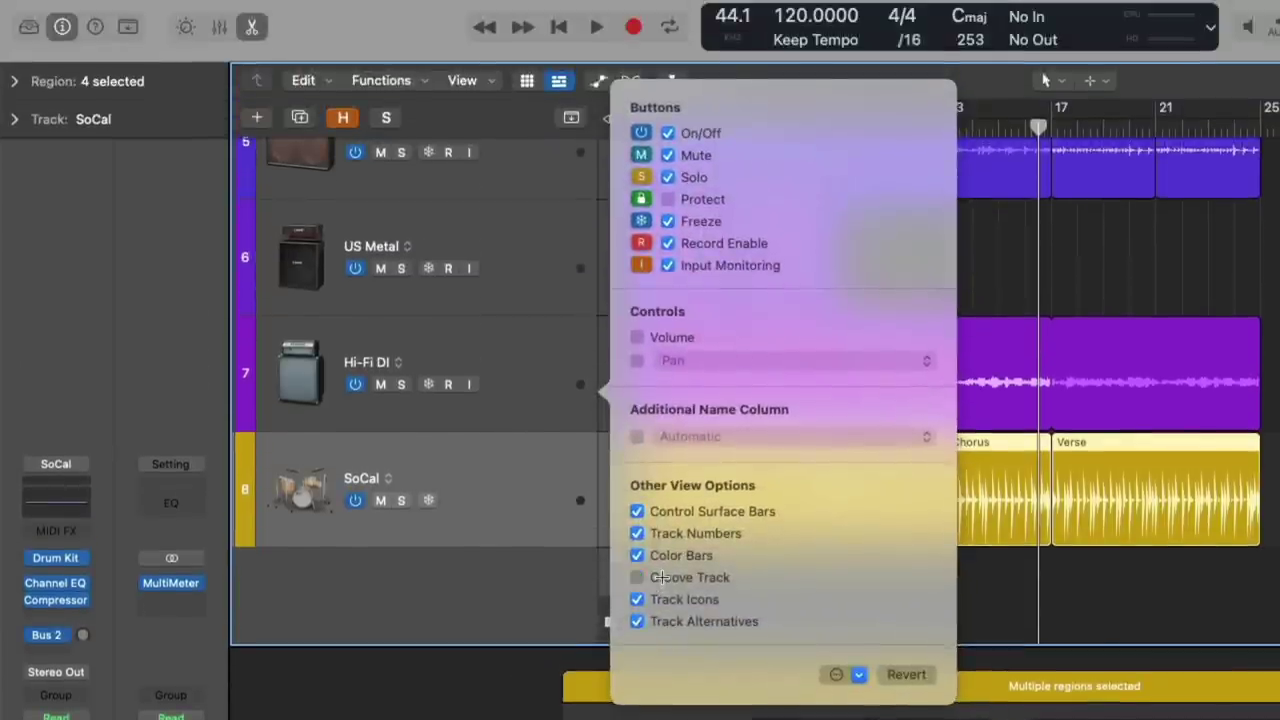
left_click(657, 577)
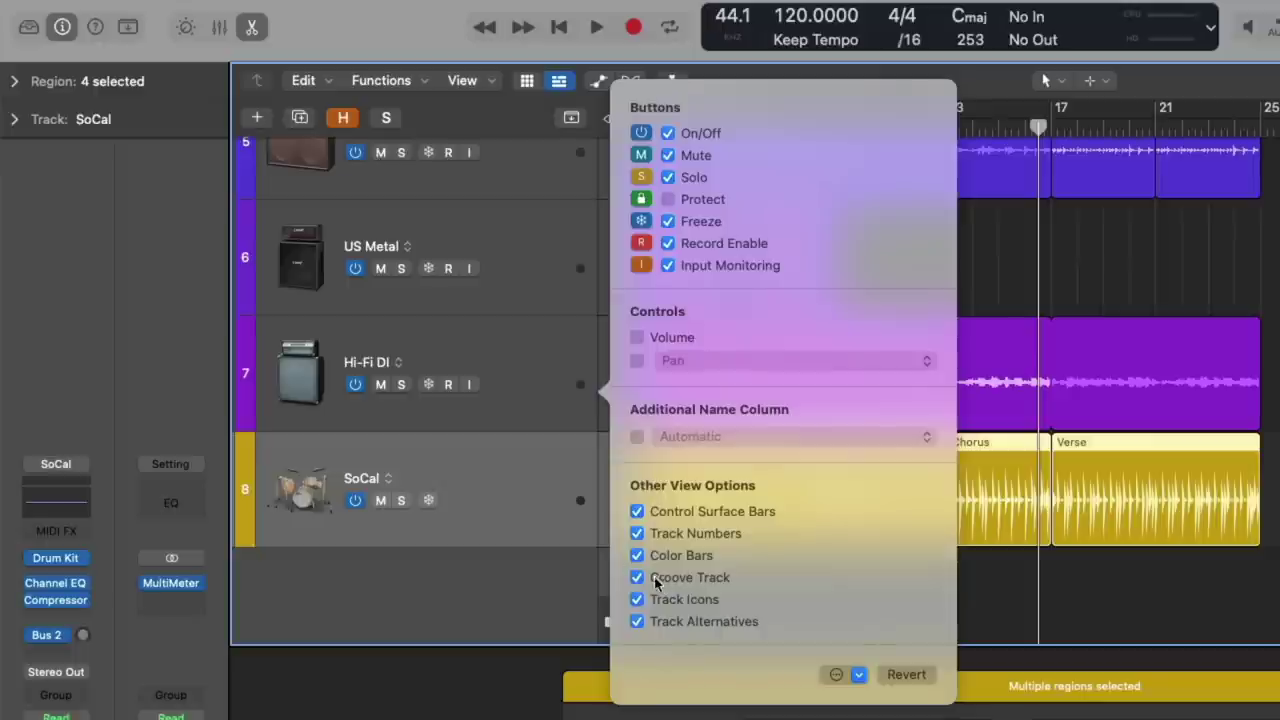
left_click(555, 458)
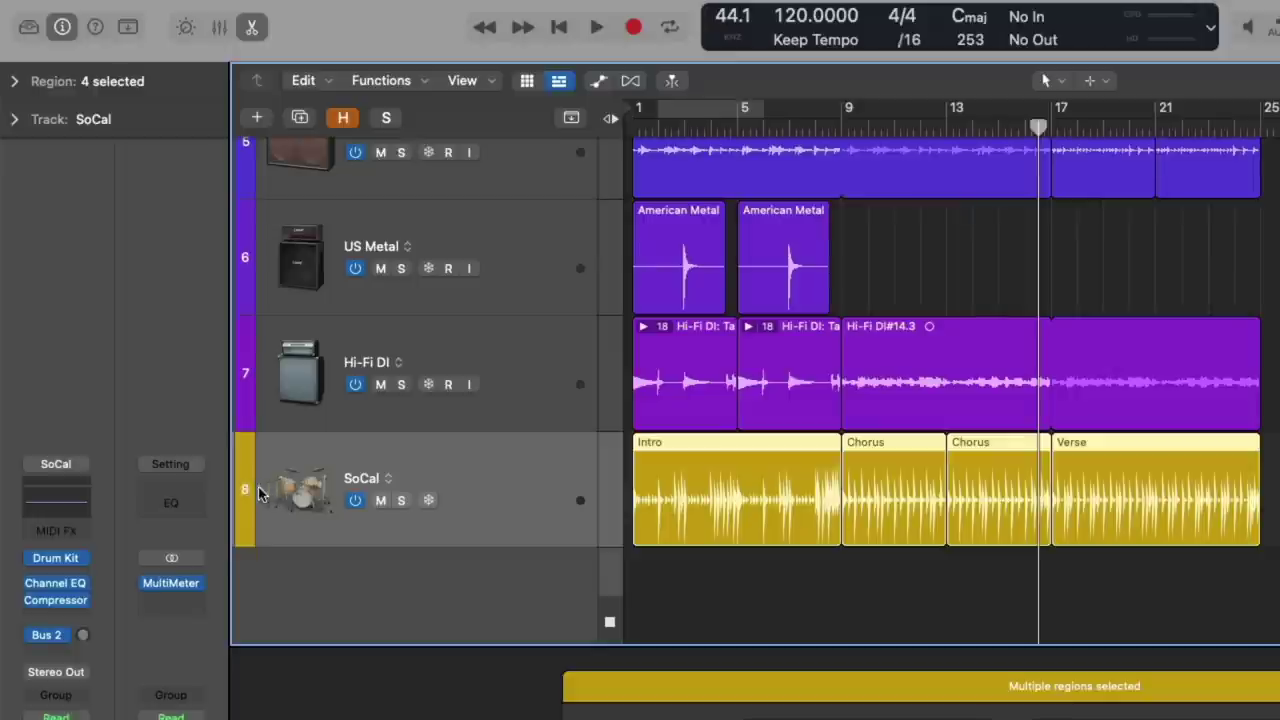
- Close the editor and mark the Hi-Fi DI track as the groove track
mouse_move(244, 497)
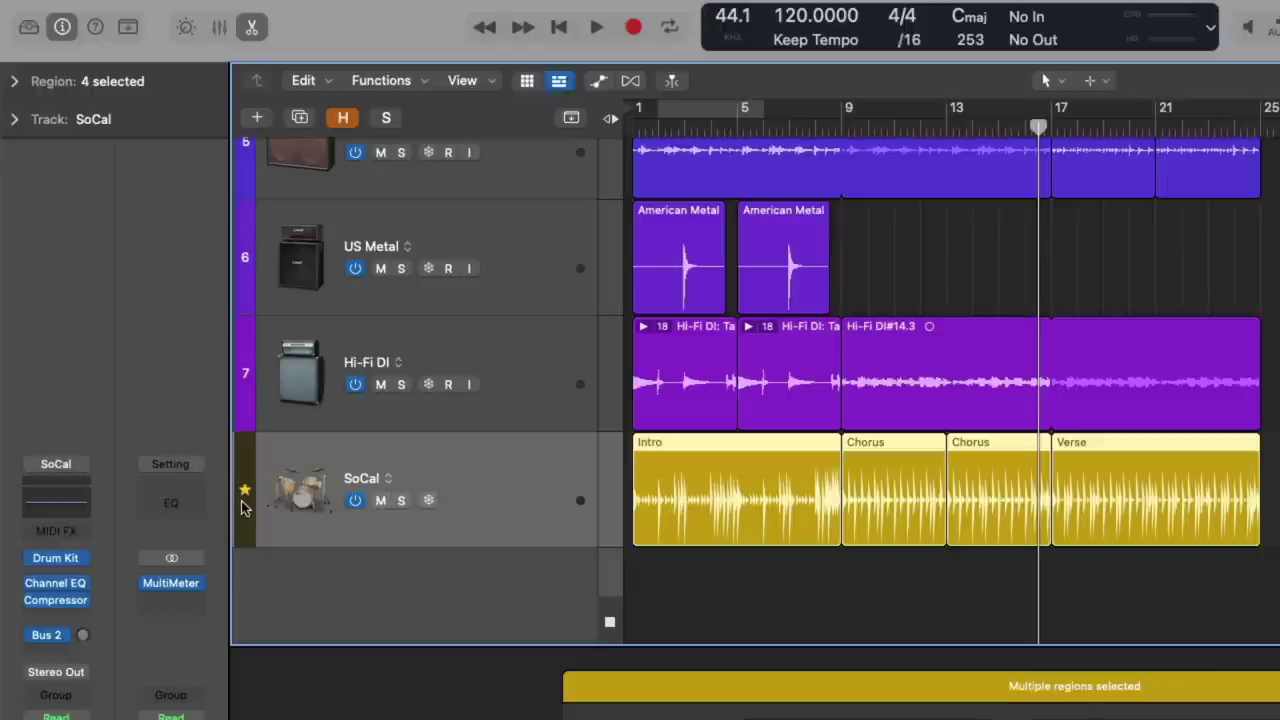
key("e")
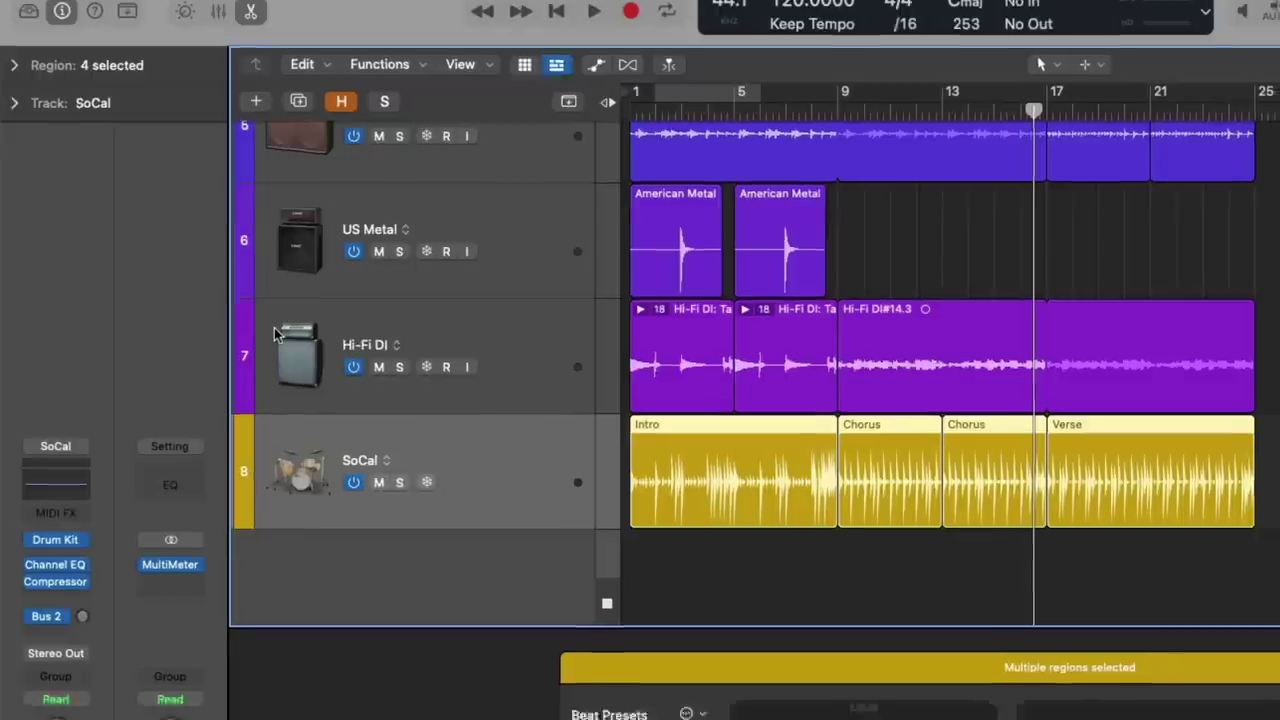
left_click(282, 355)
key("e")
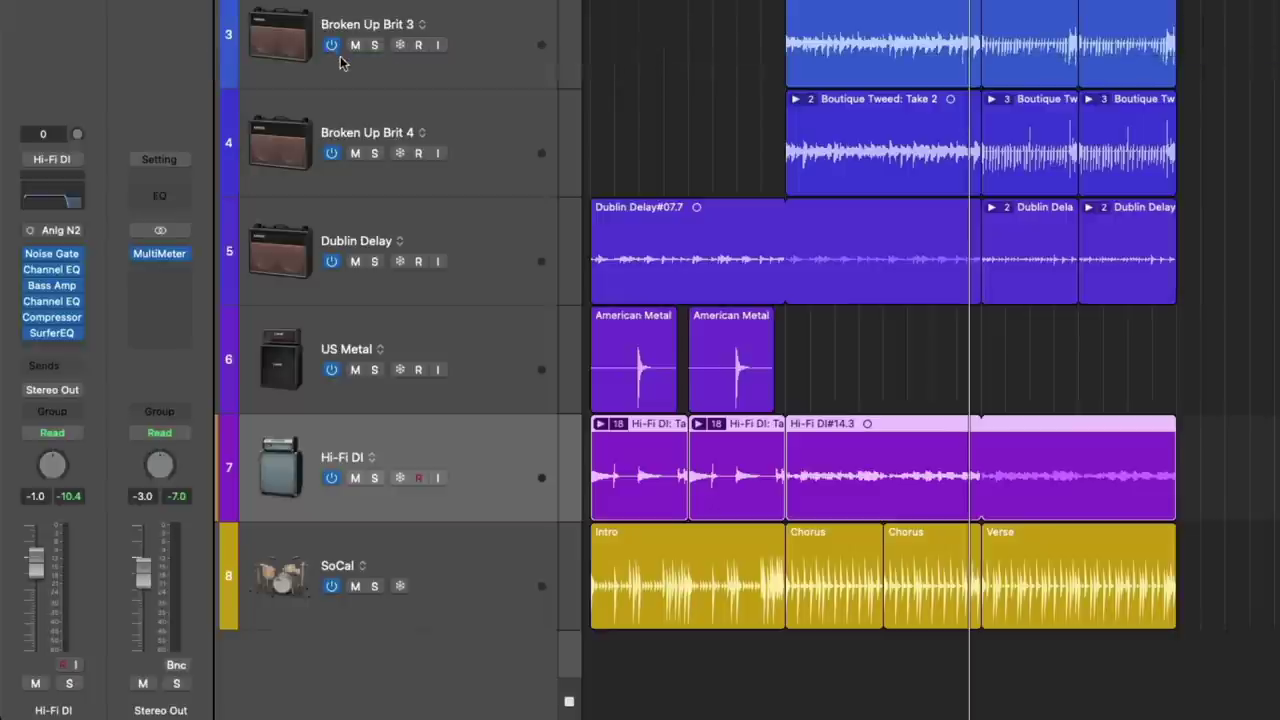
left_click(229, 470)
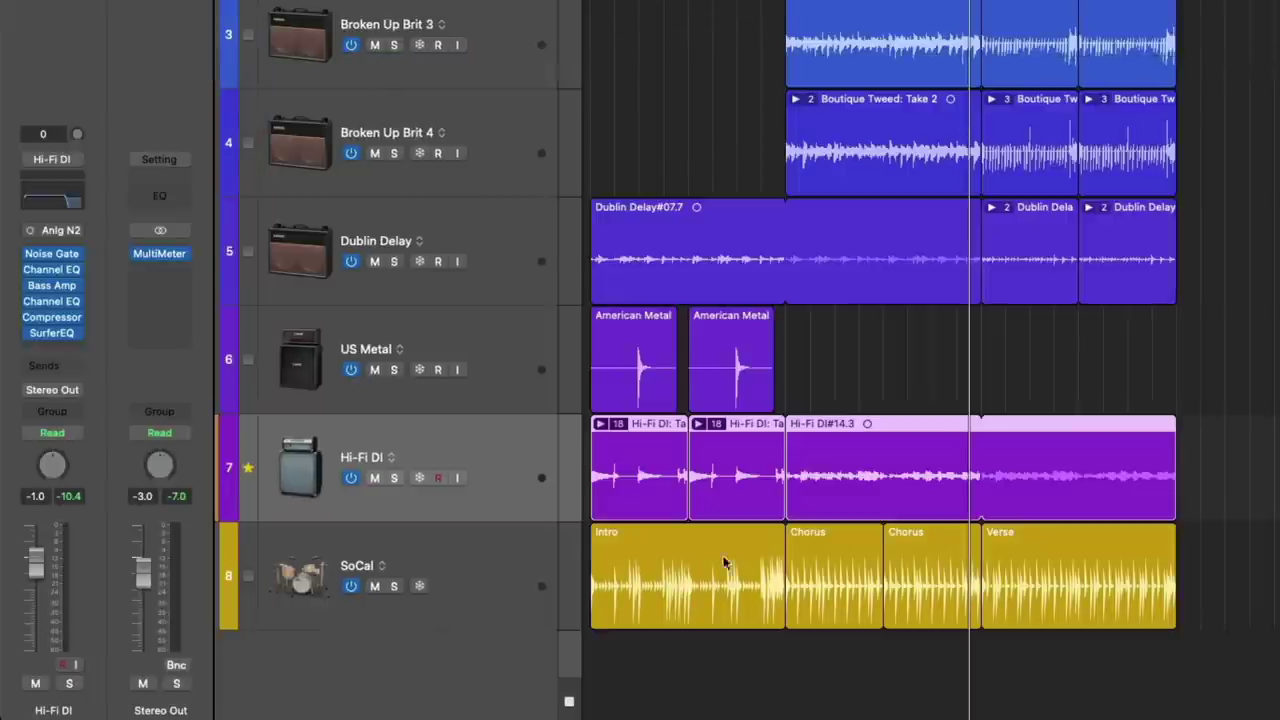
left_click_drag(1254, 680, 538, 403)
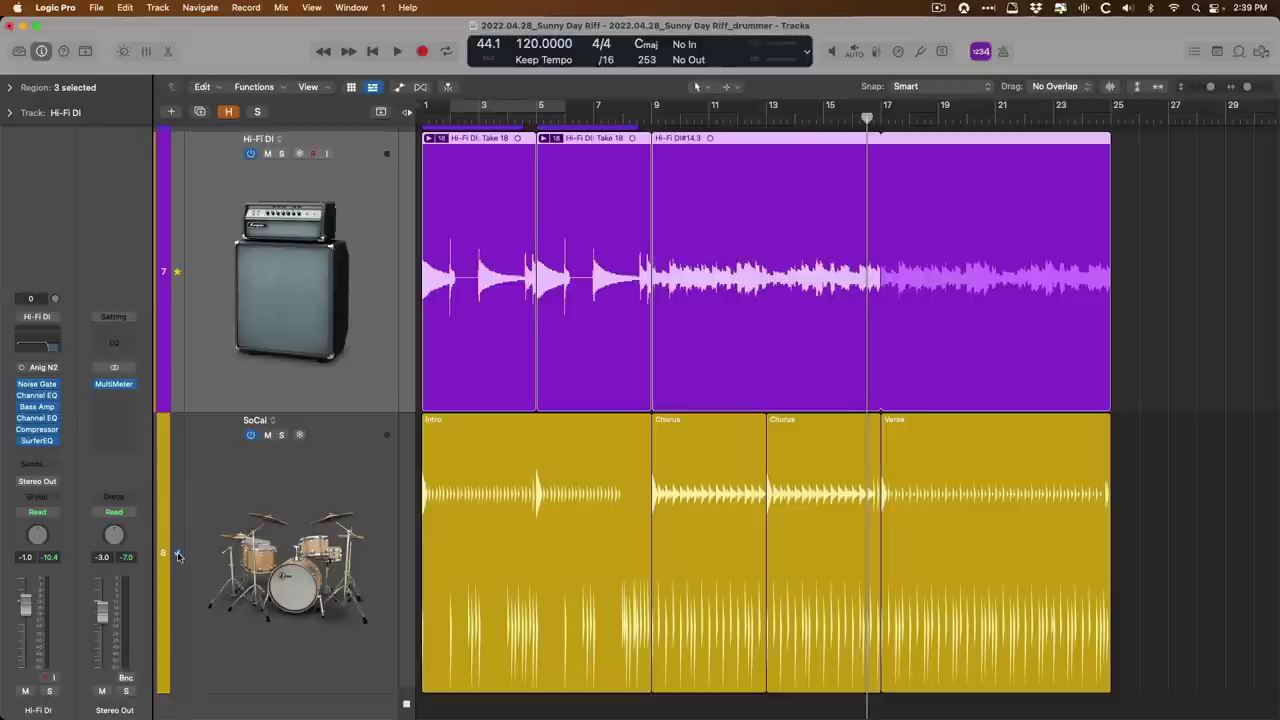
- Audition the SoCal and Hi-Fi DI passage from bar 7 twice, then zoom back out
left_click_drag(588, 448, 683, 625)
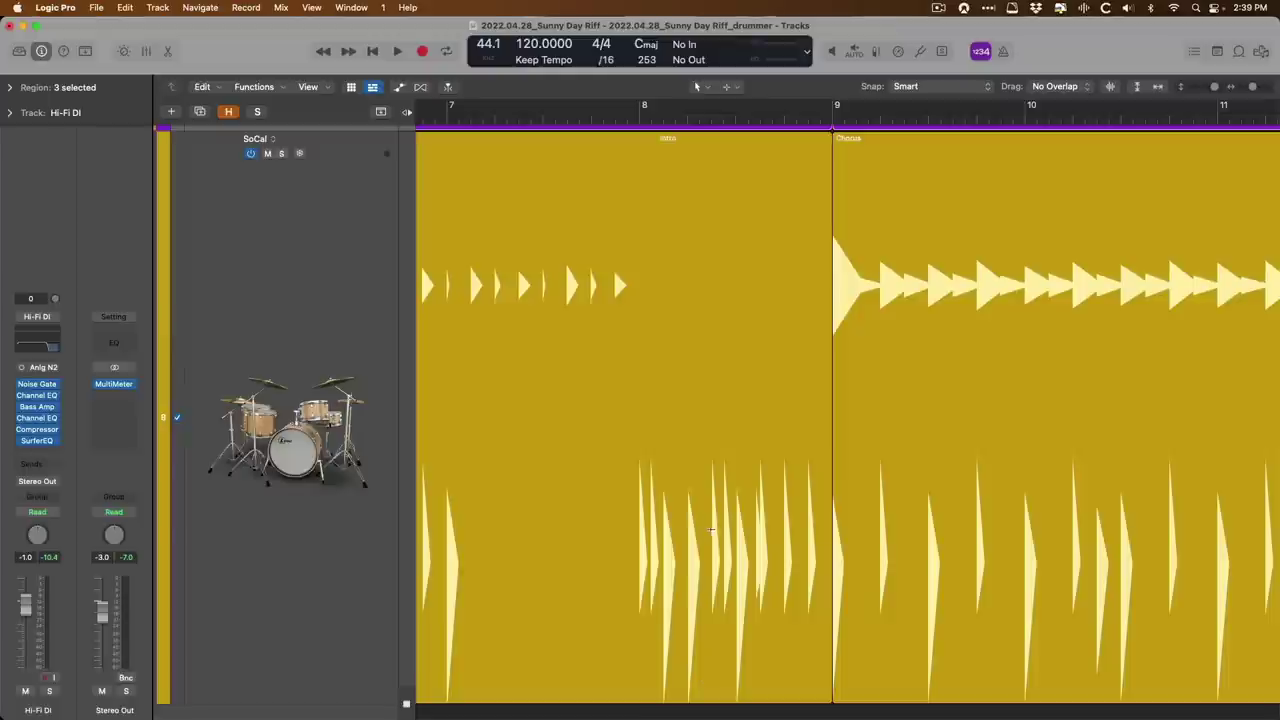
left_click(500, 112)
left_click(615, 340, "ctrl+alt")
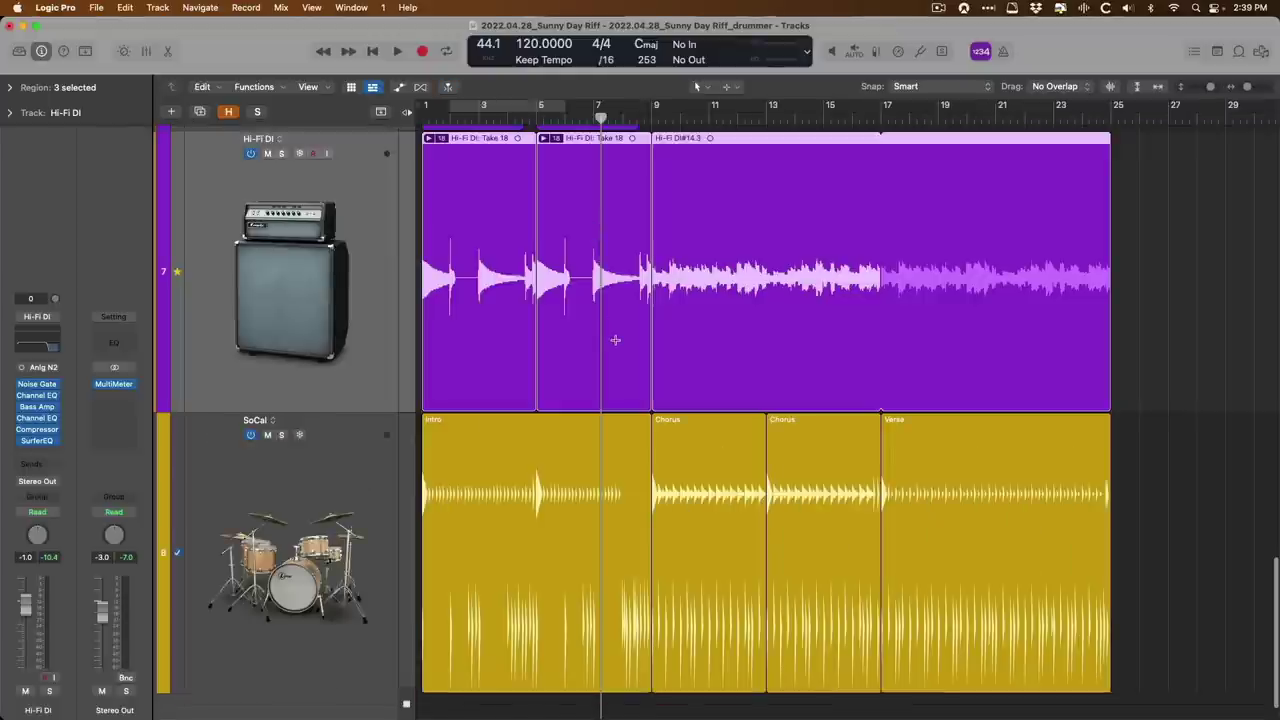
key("space")
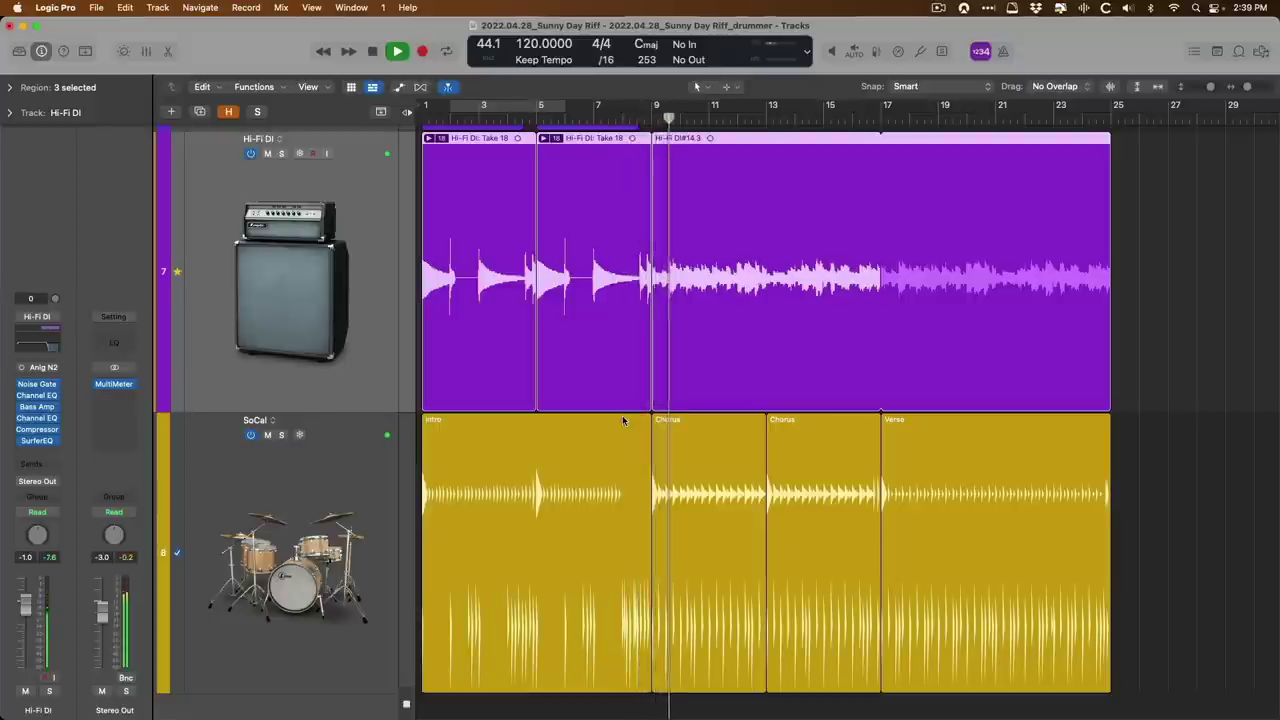
key("space")
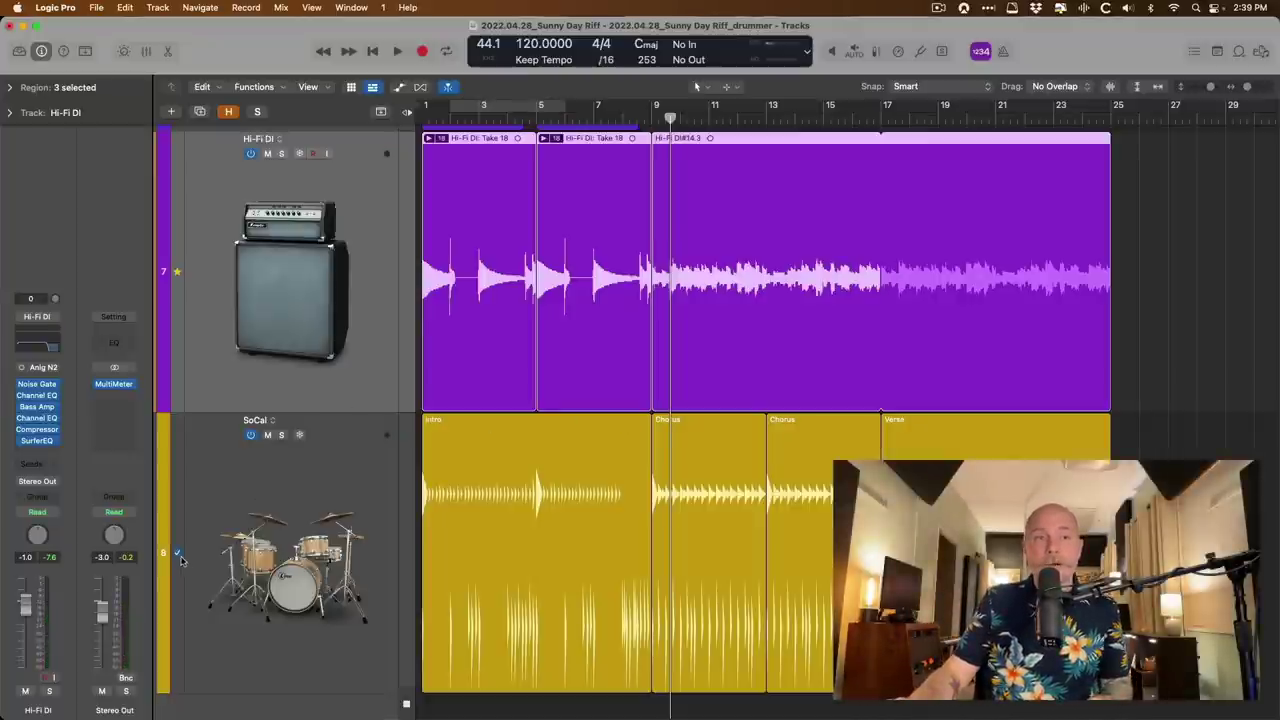
key("space")
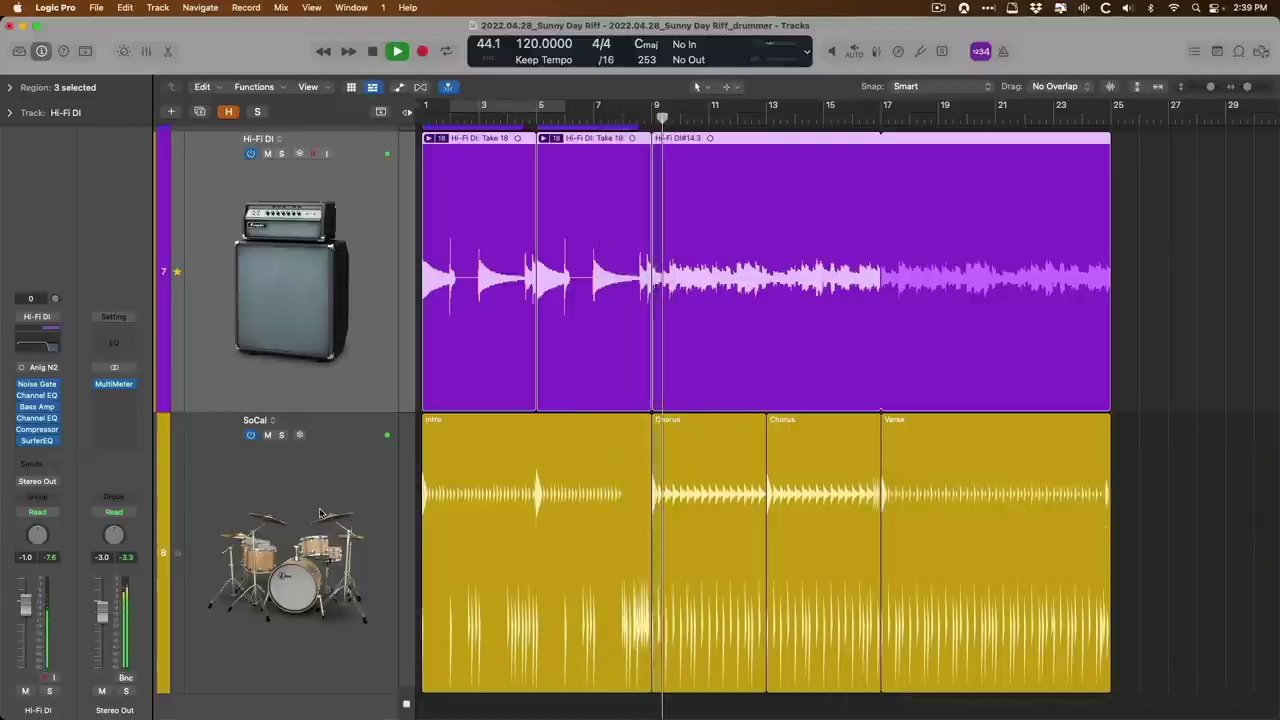
key("space")
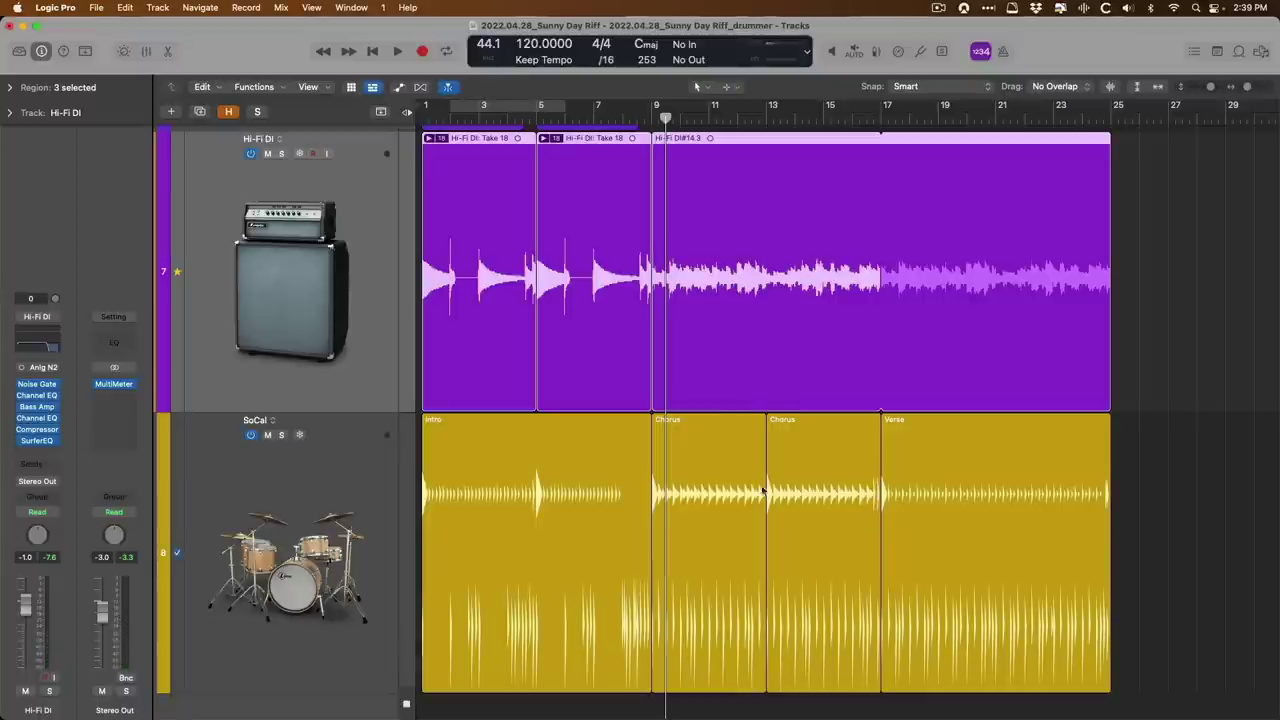
key("z")
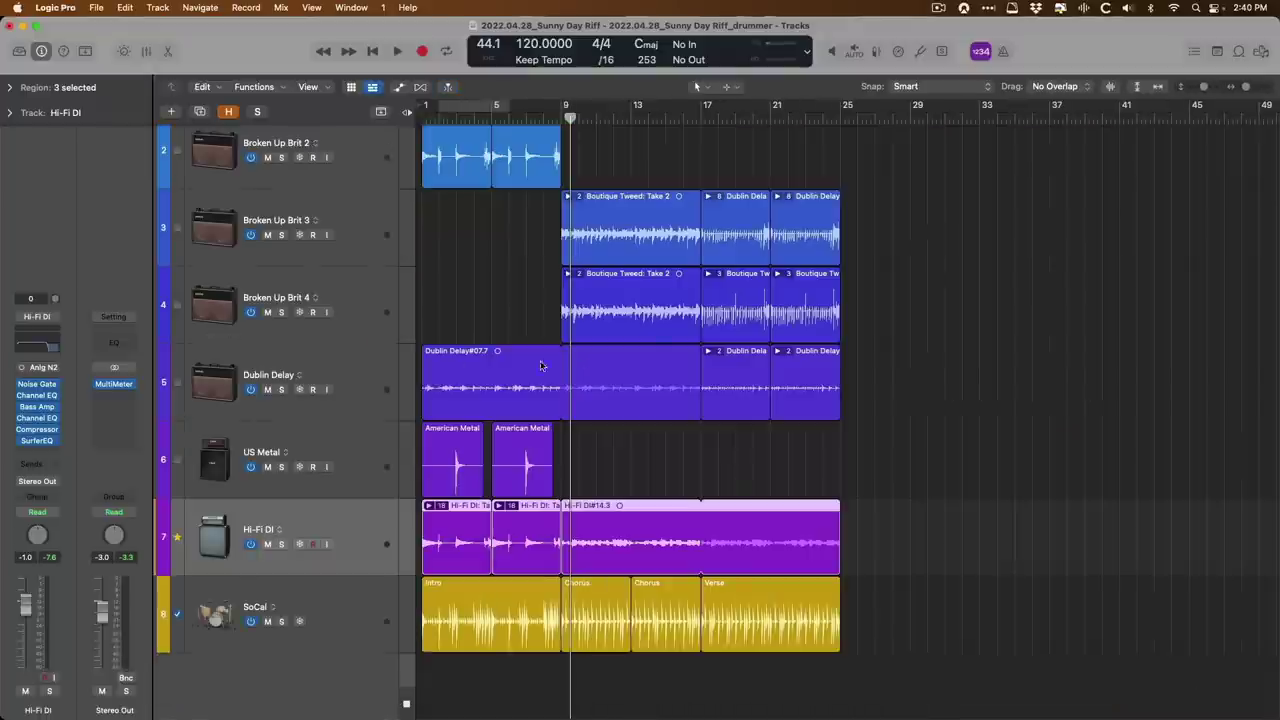
- With Dublin Delay selected, turn on Flex view so each audio track shows its flex mode
left_click(372, 371)
key("super+f")
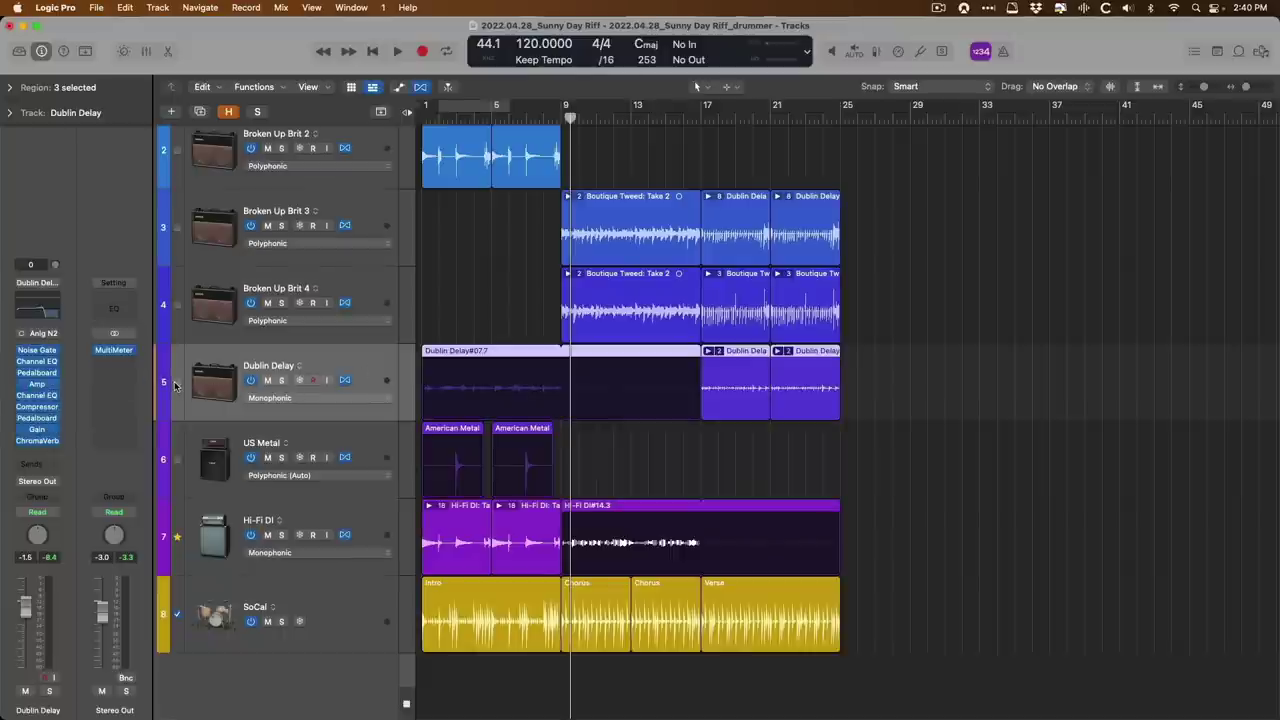
key("z")
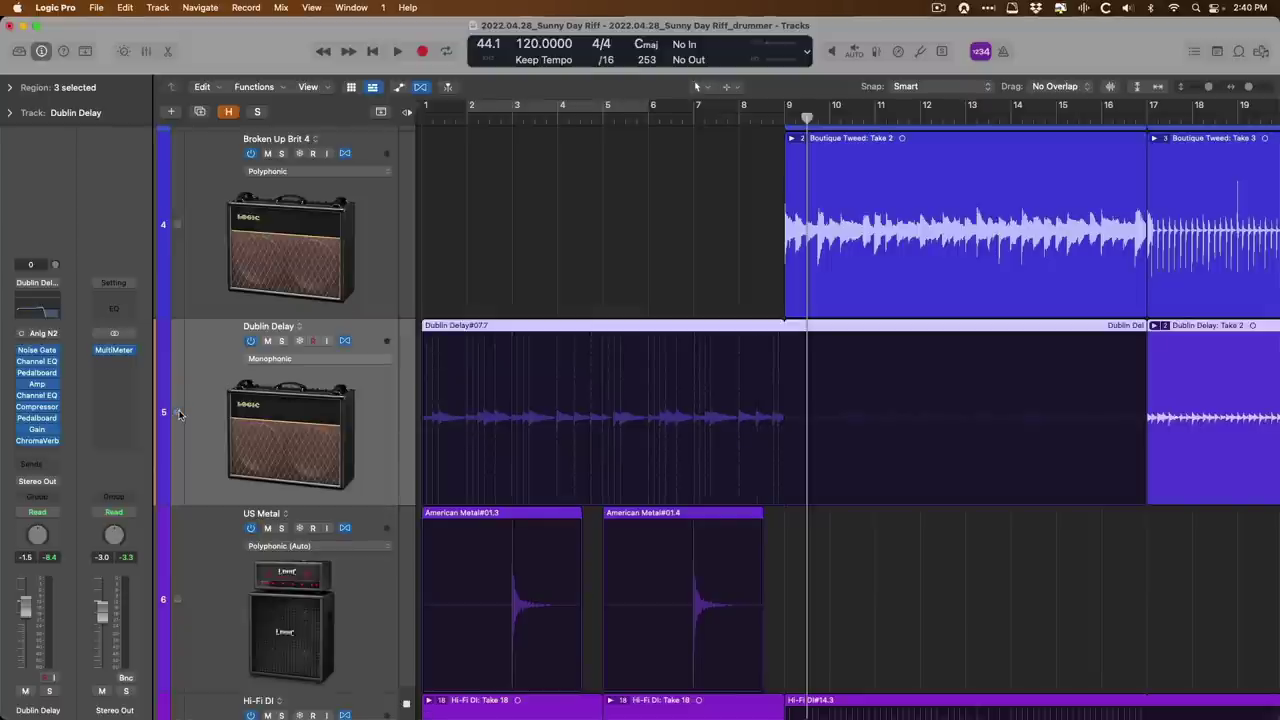
key("z")
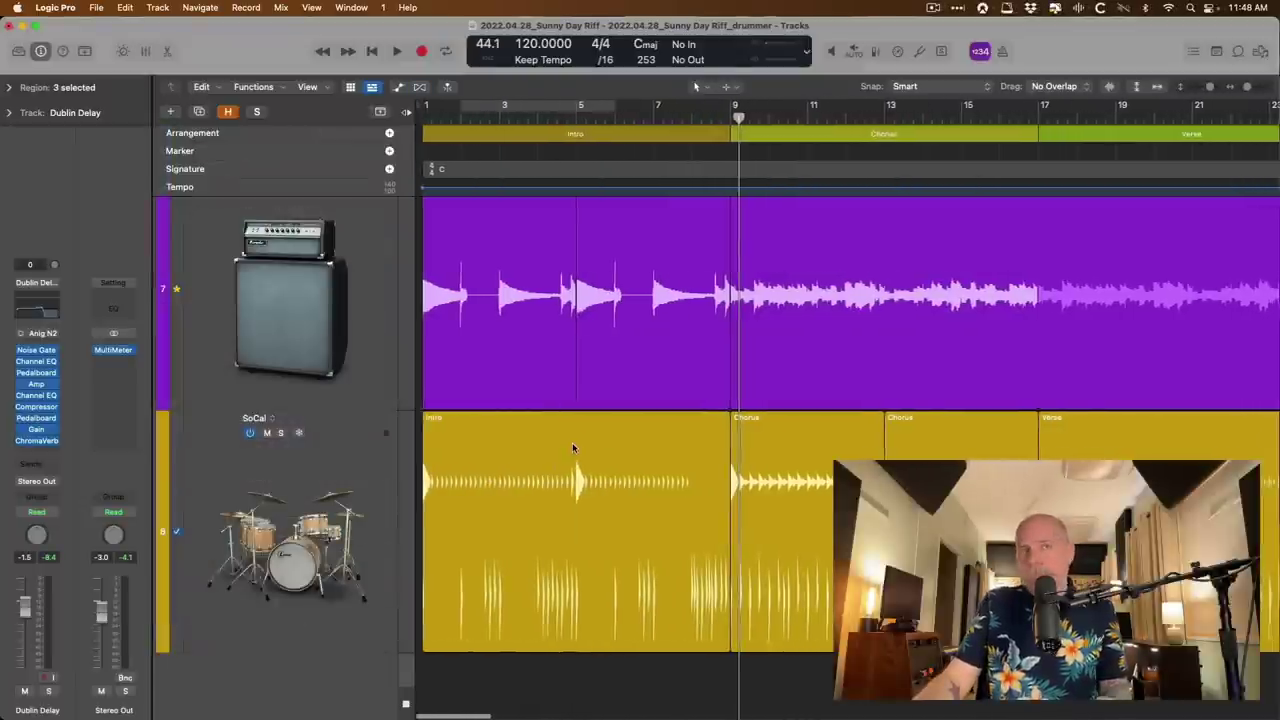
- Convert the SoCal Intro drummer region to a MIDI region
left_click(573, 446)
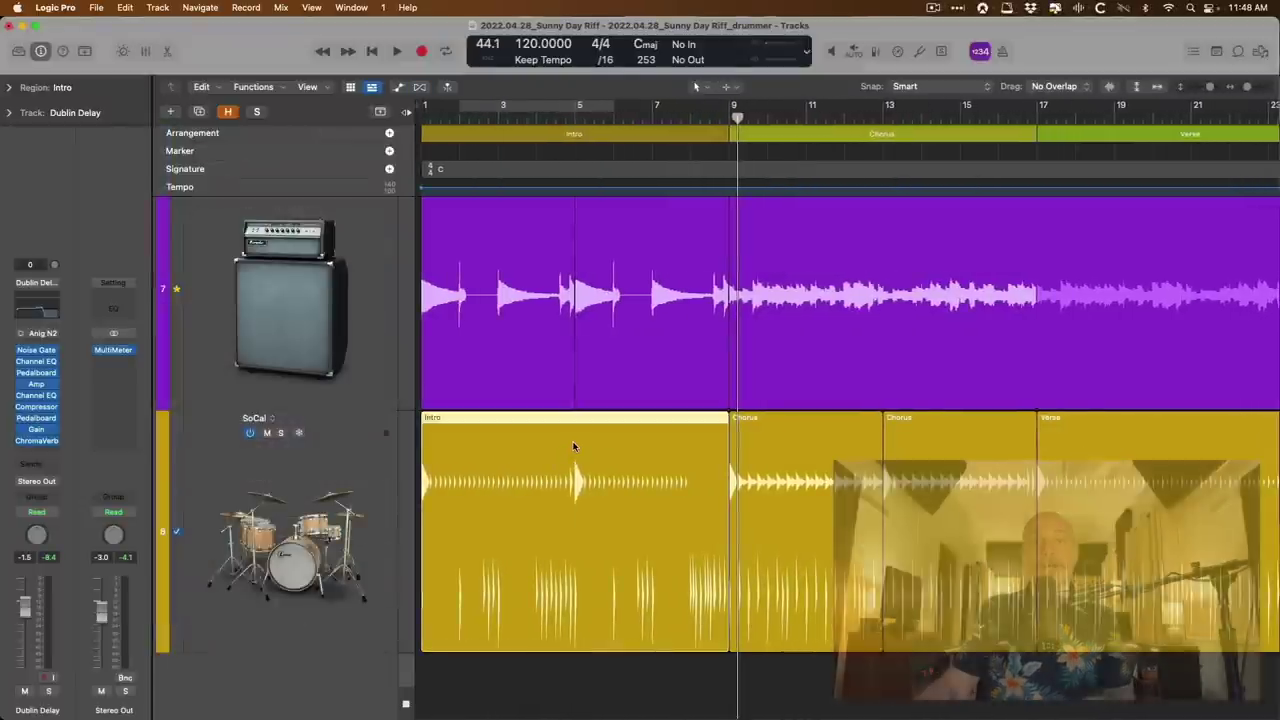
right_click(573, 446)
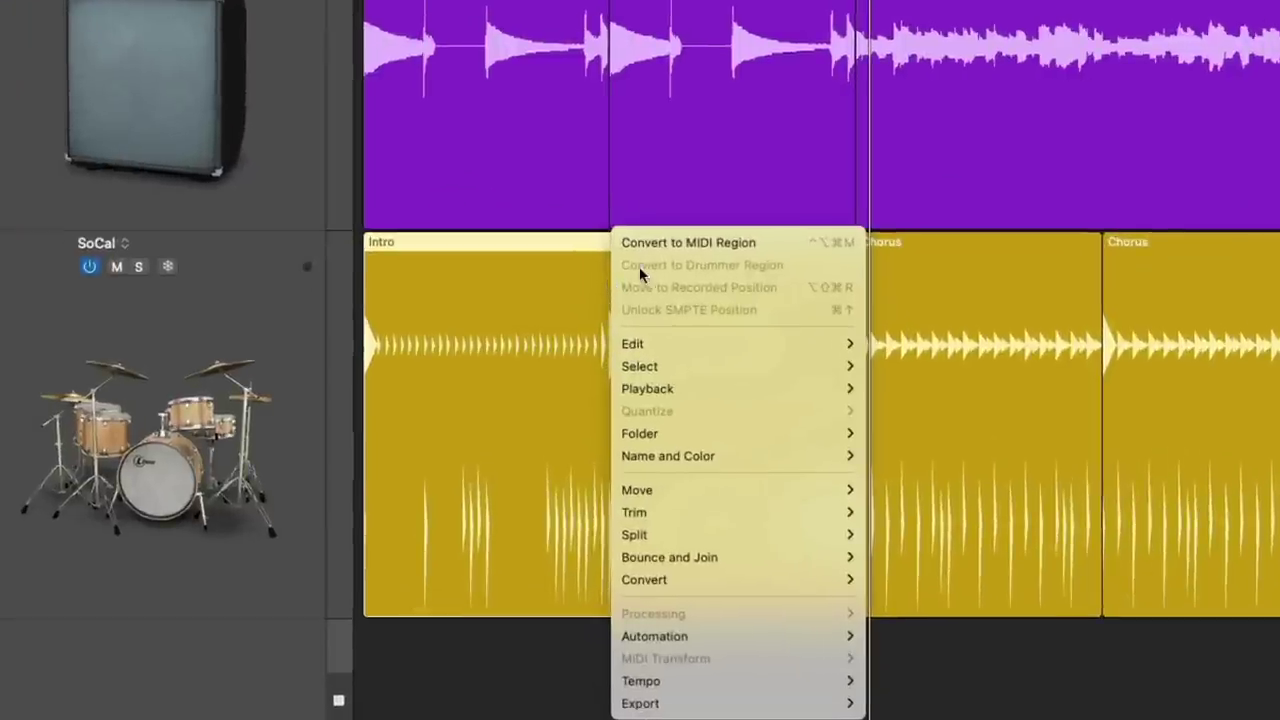
mouse_move(643, 631)
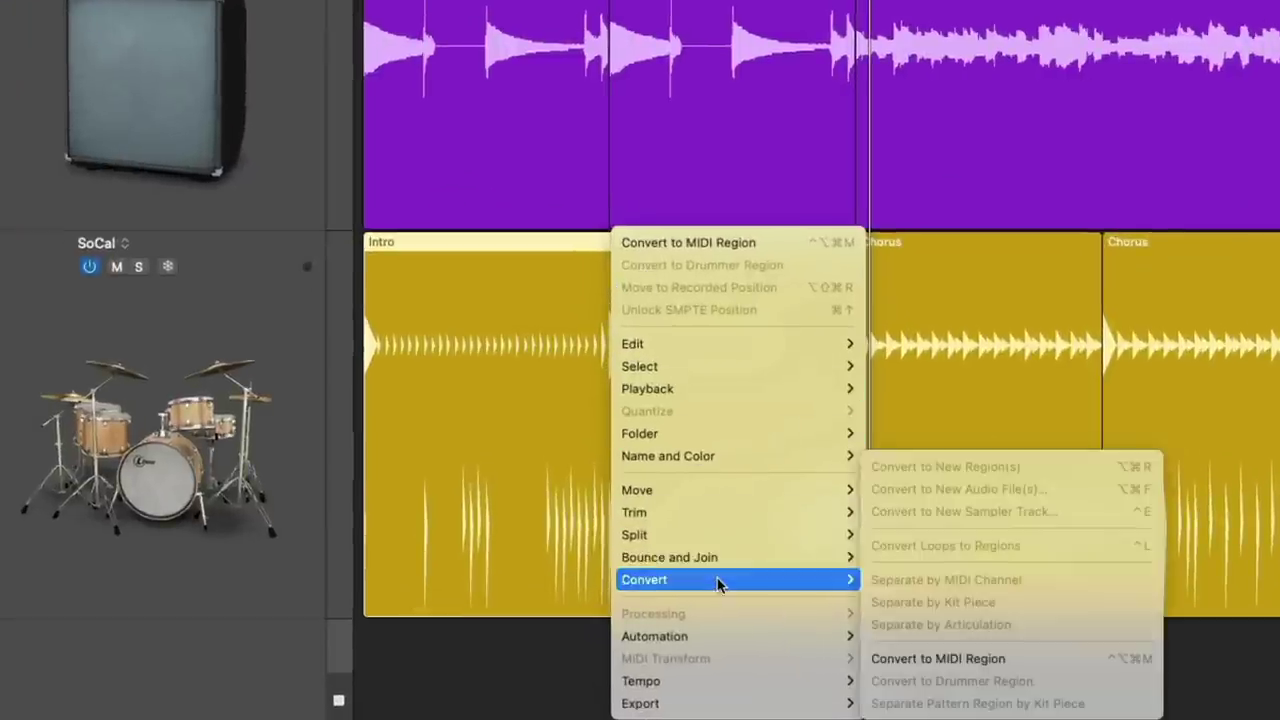
left_click(913, 656)
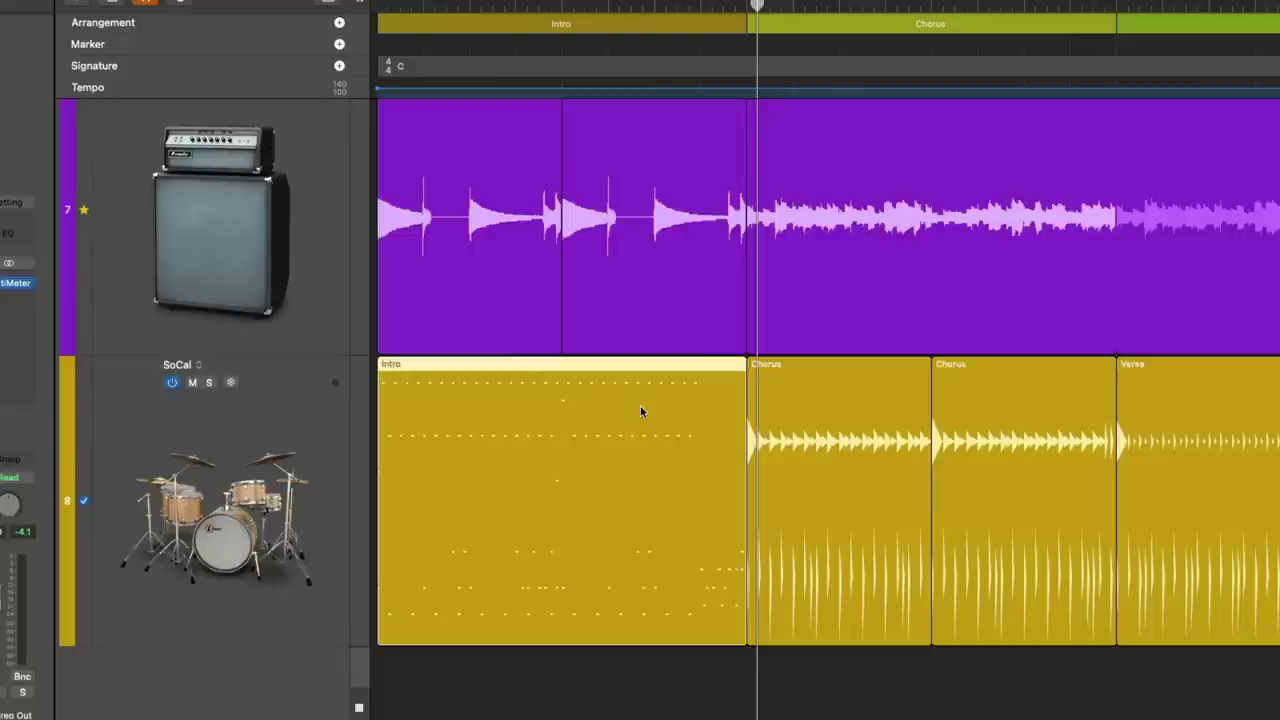
- Open the Chorus region's settings in the Drummer editor
double_click(792, 388)
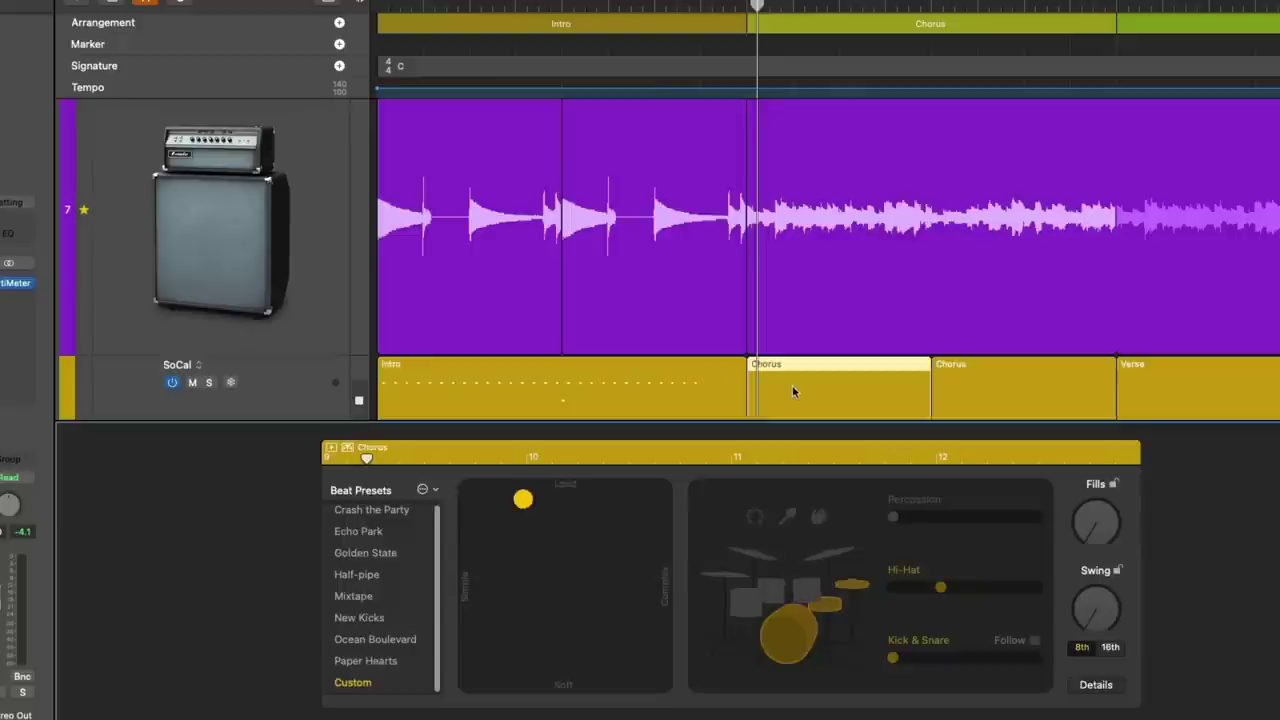
scroll(755, 238, "down", 4)
scroll(755, 238, "down", 3)
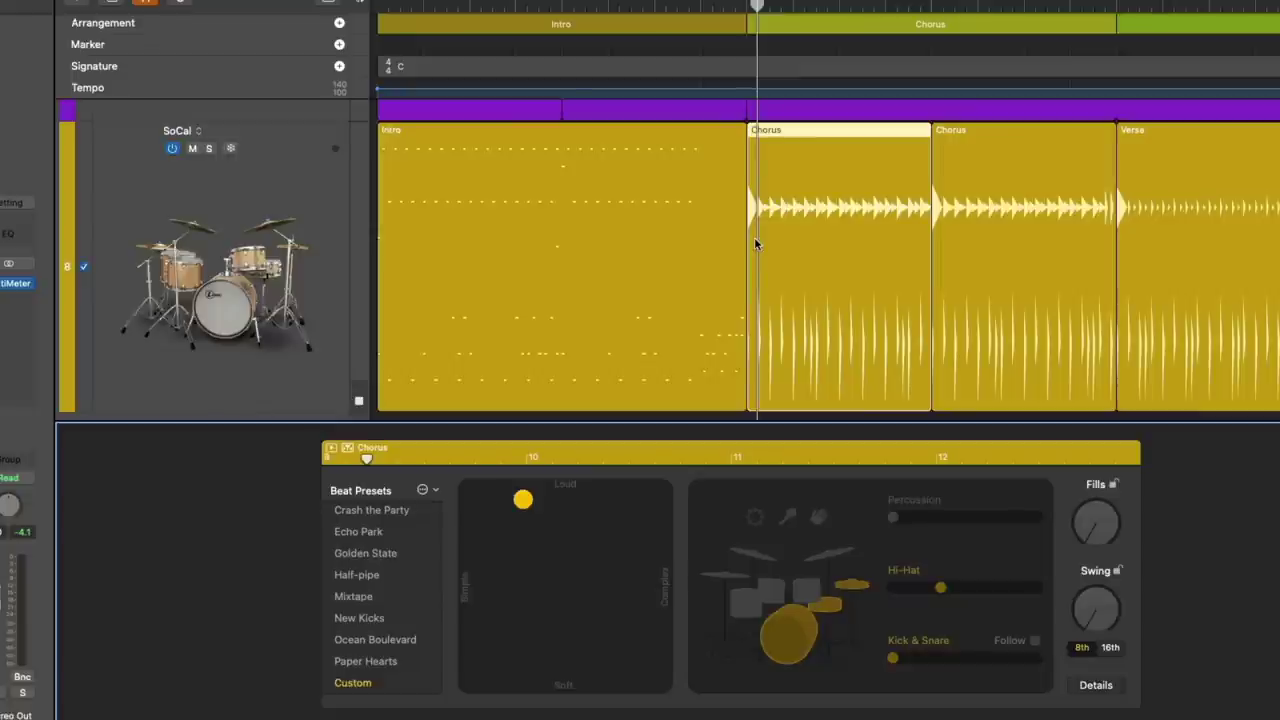
- Open the Intro MIDI region in the Piano Roll and scroll through its bars of drum notes
double_click(643, 158)
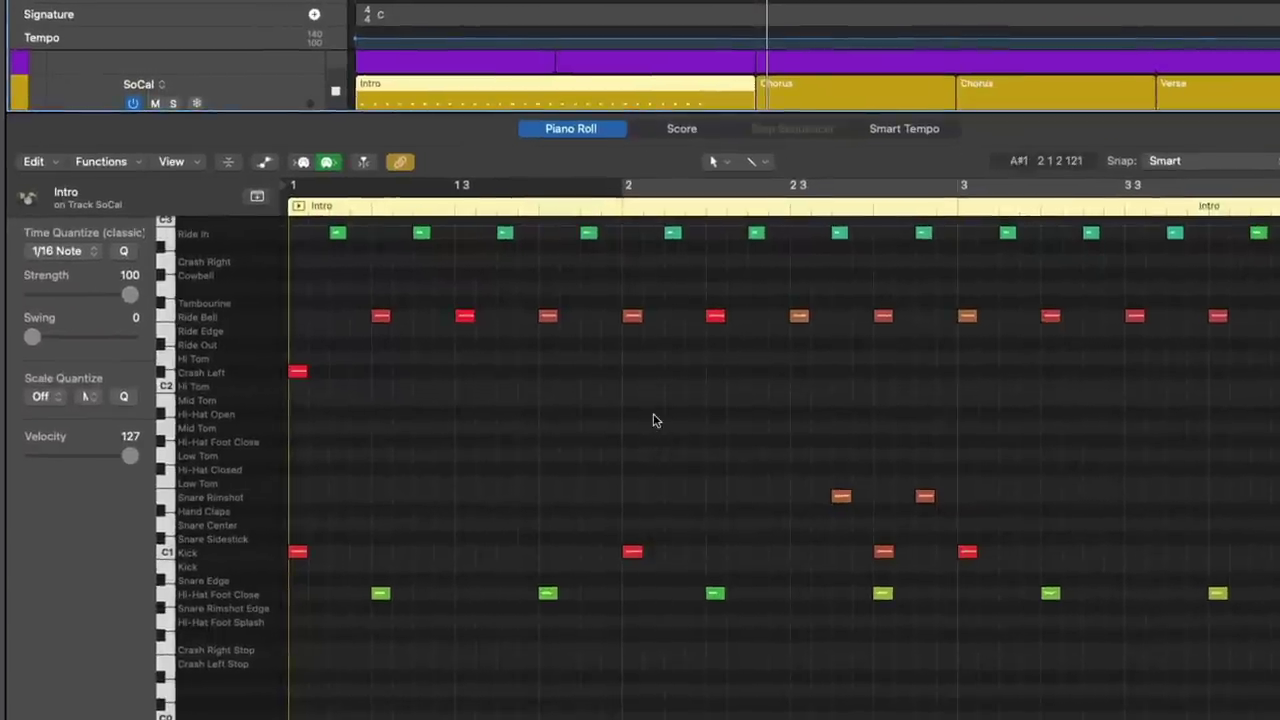
scroll(652, 421, "up", 2)
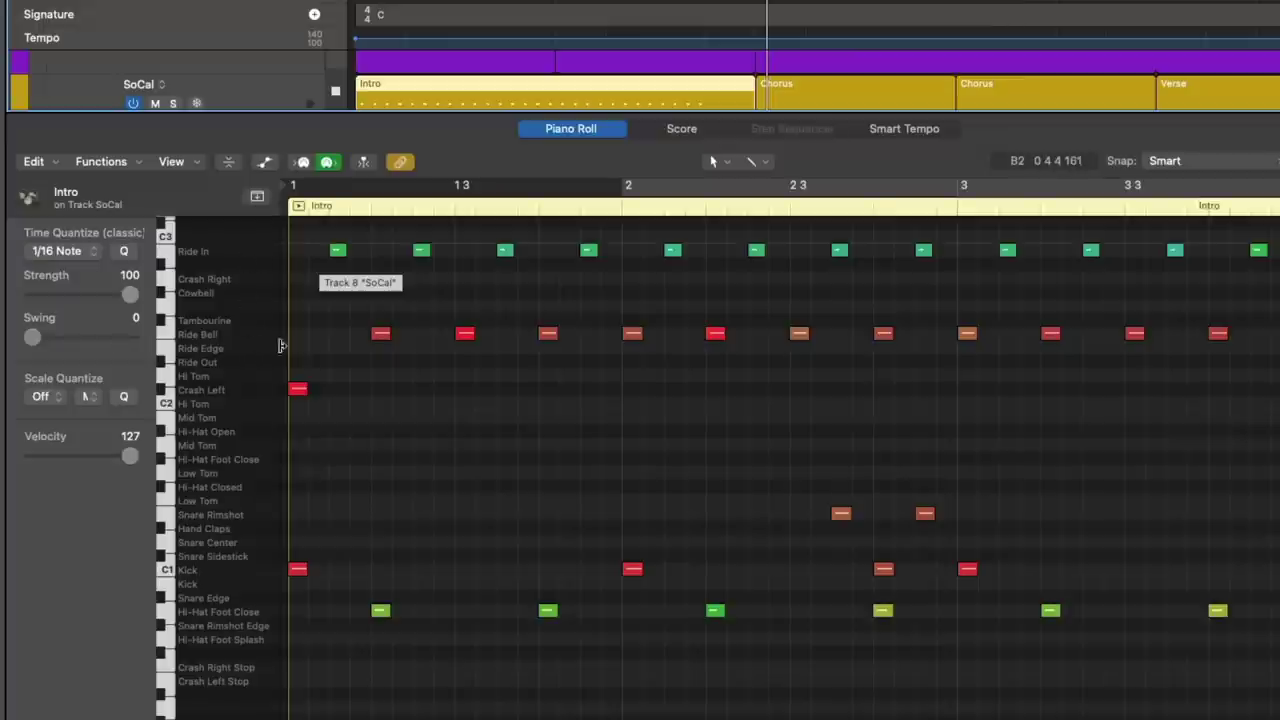
scroll(297, 354, "right", 5)
scroll(435, 364, "right", 2)
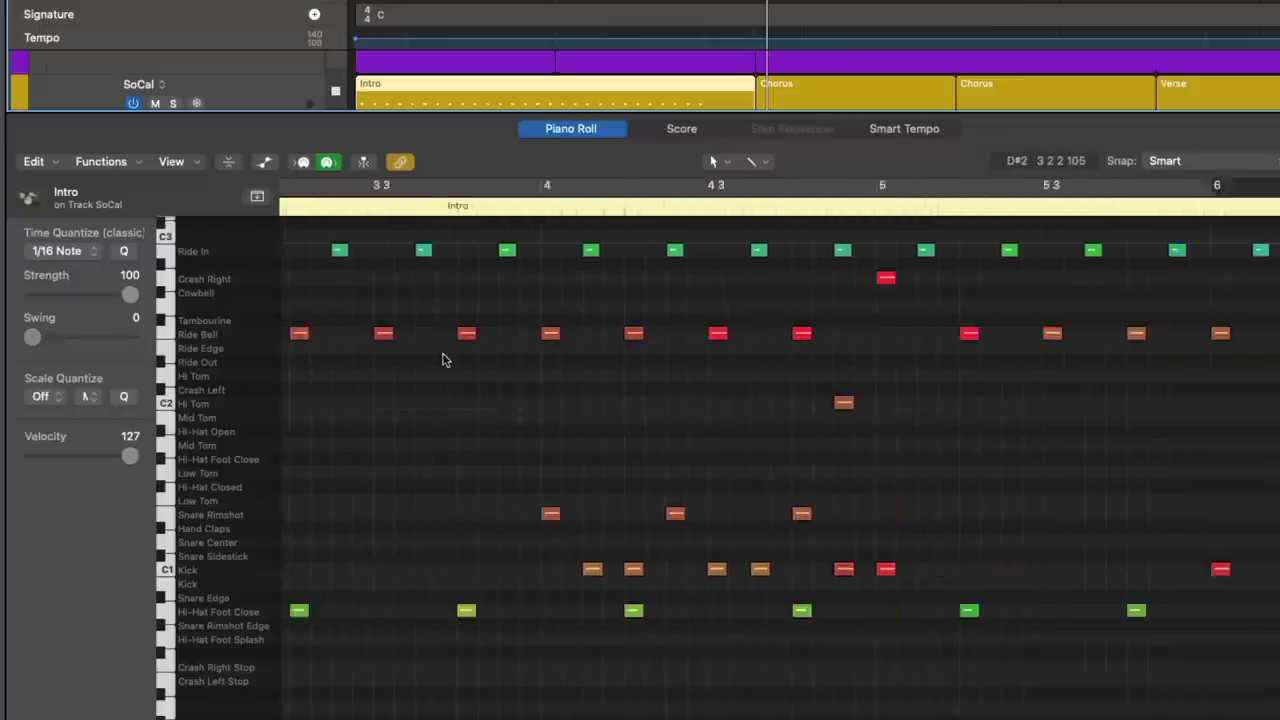
scroll(443, 357, "left", 7)
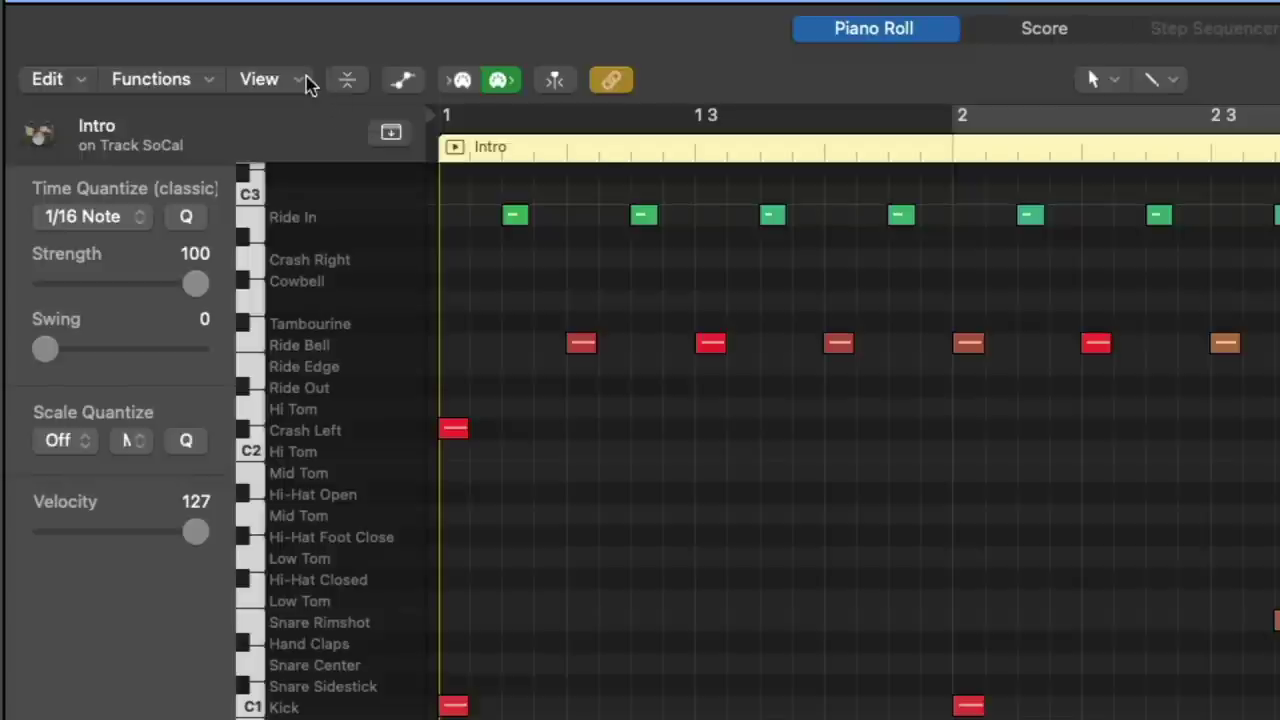
- Set the Piano Roll rows to Drum Names, pairing pitches like B2 and C1 with kit pieces
left_click(171, 161)
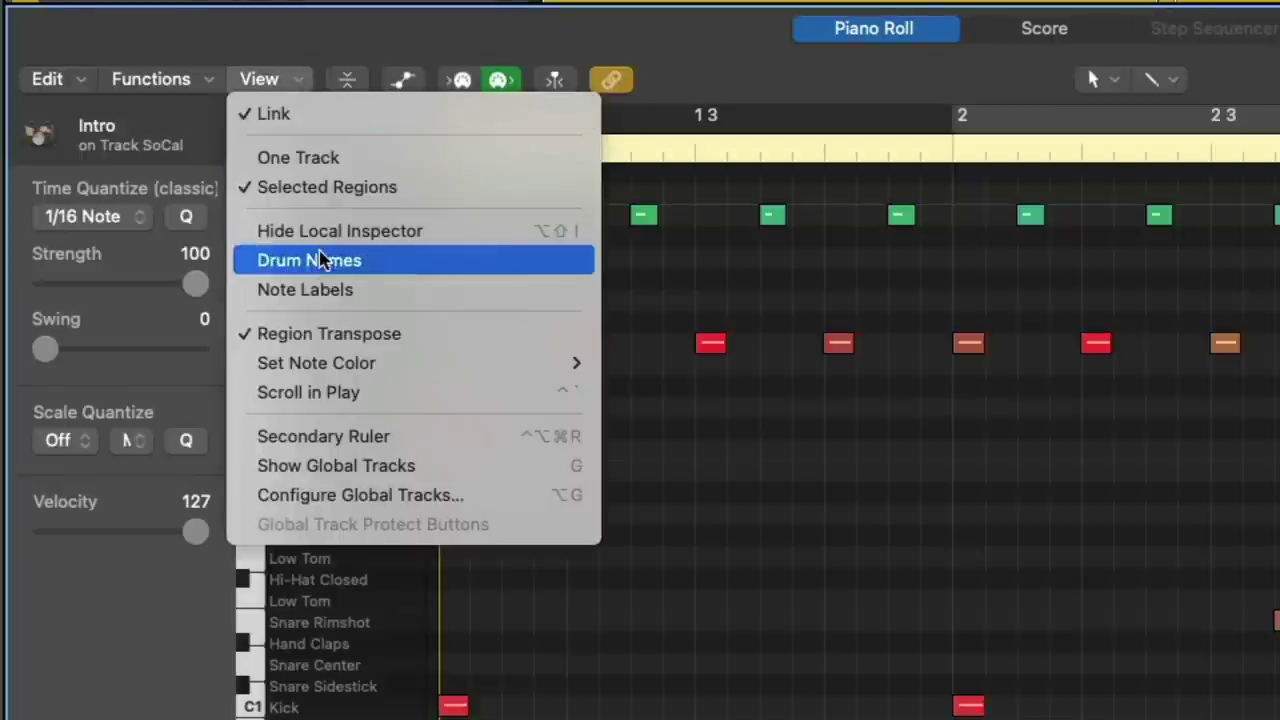
left_click(335, 259)
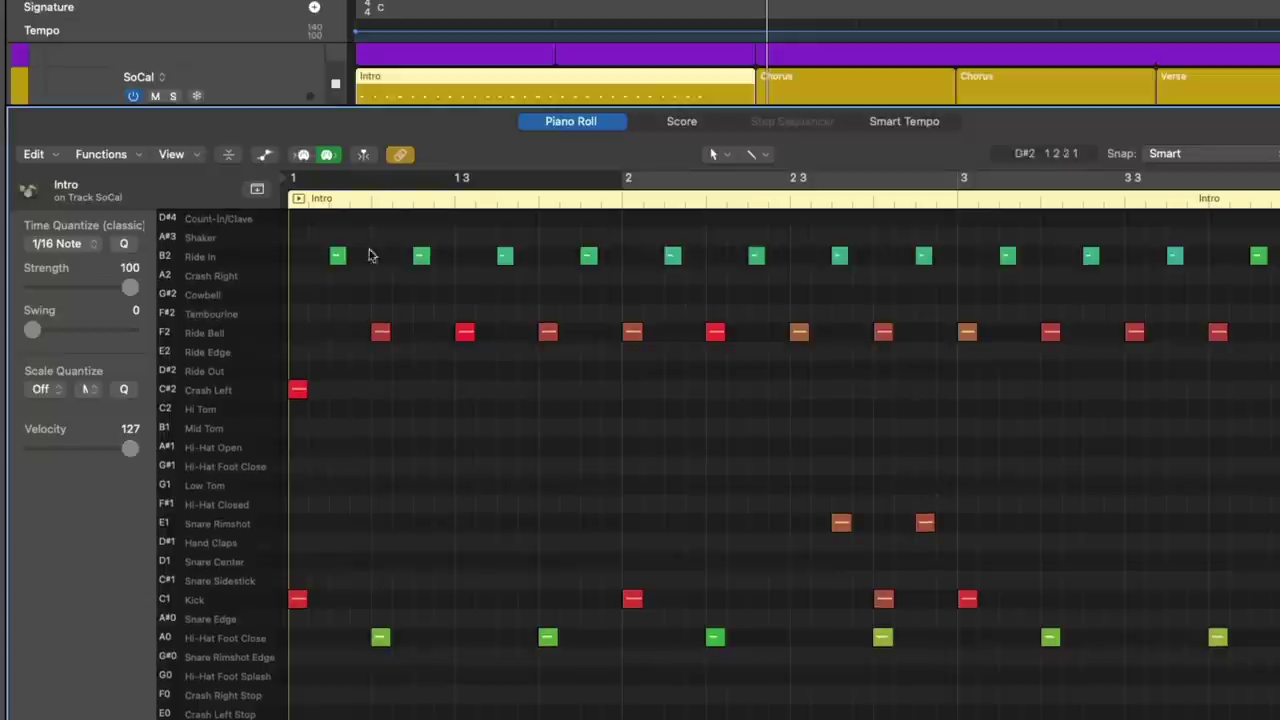
- Play the Intro, then mute the two bar-2 Snare Rimshot notes and the bar-2 beat-4 Kick
key("Return")
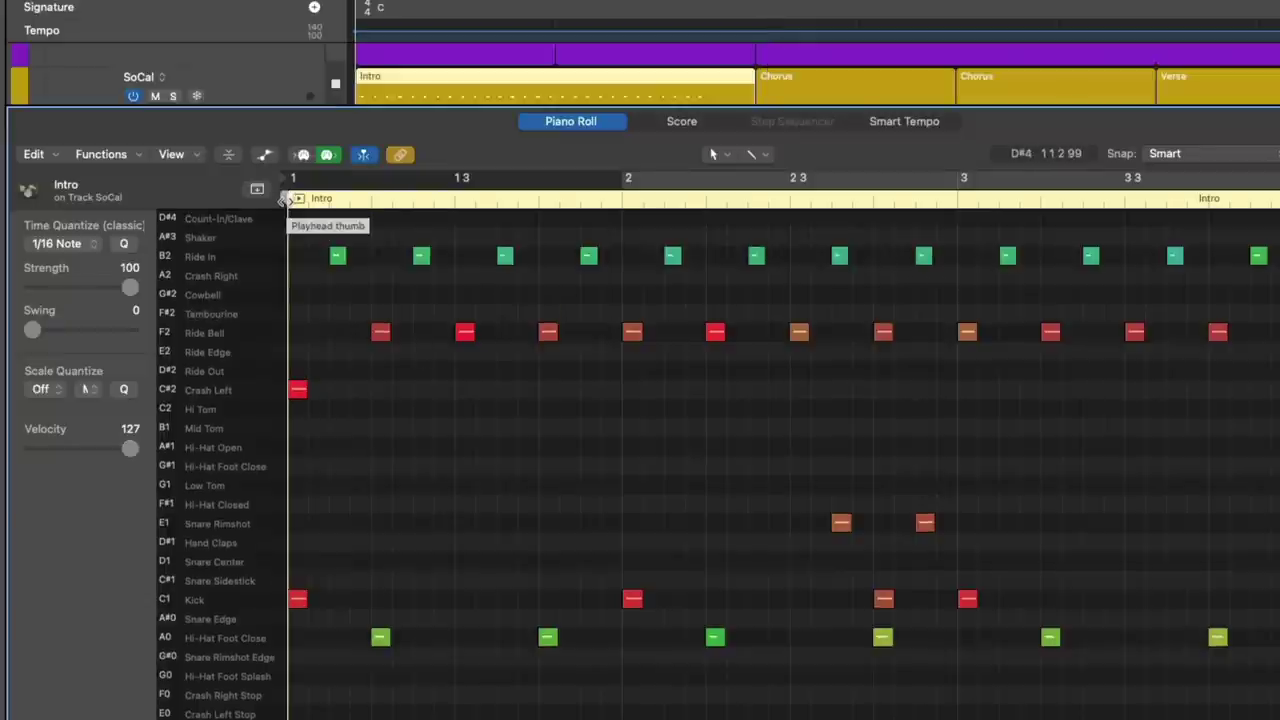
key("space")
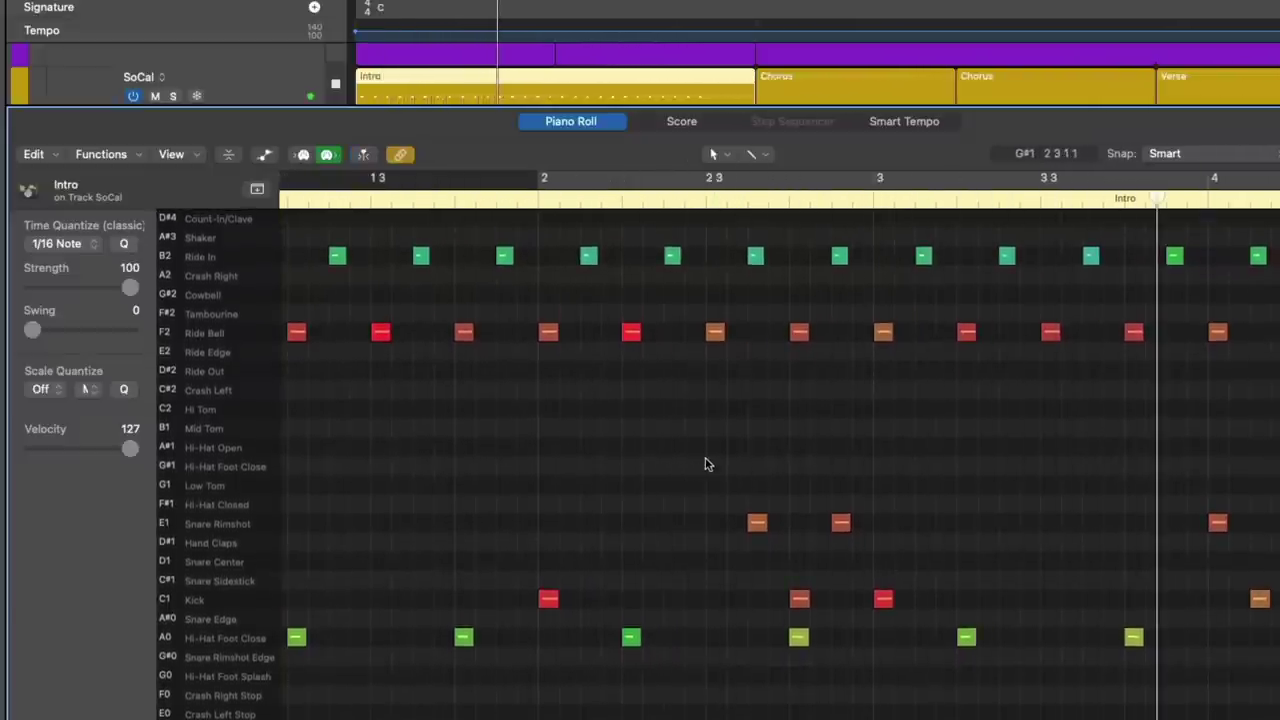
scroll(700, 465, "left", 3)
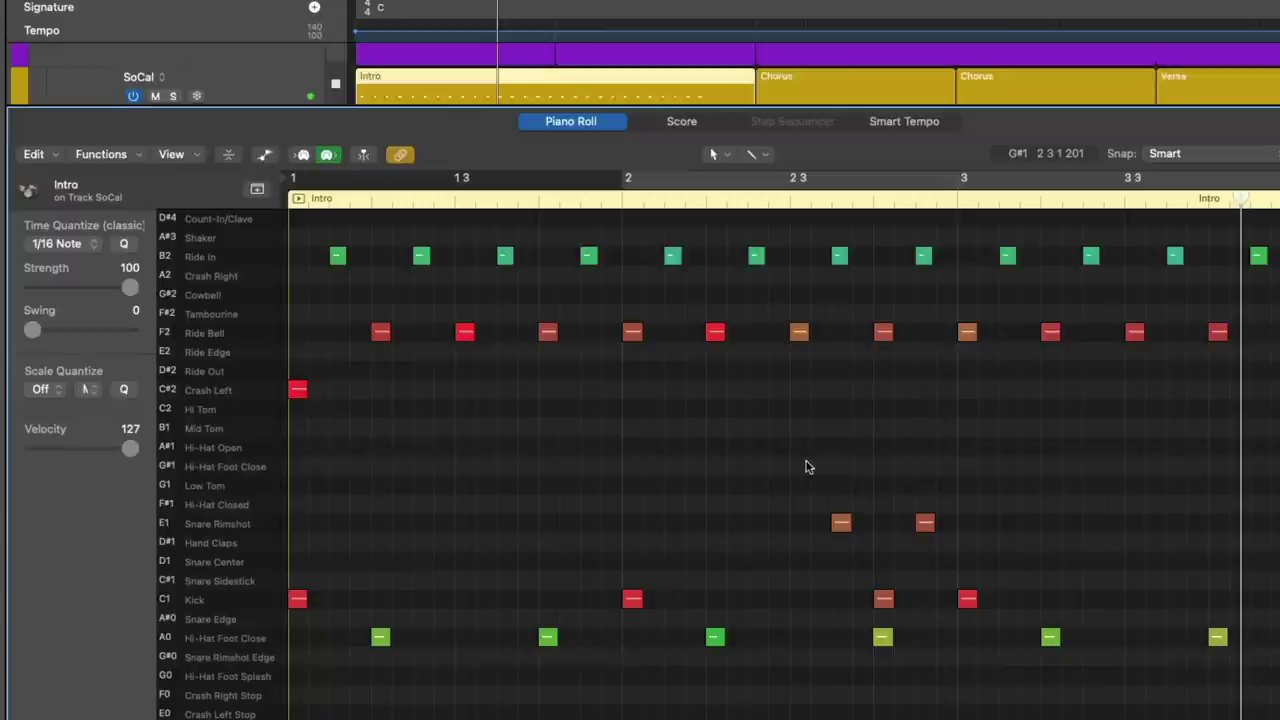
left_click_drag(806, 463, 934, 553)
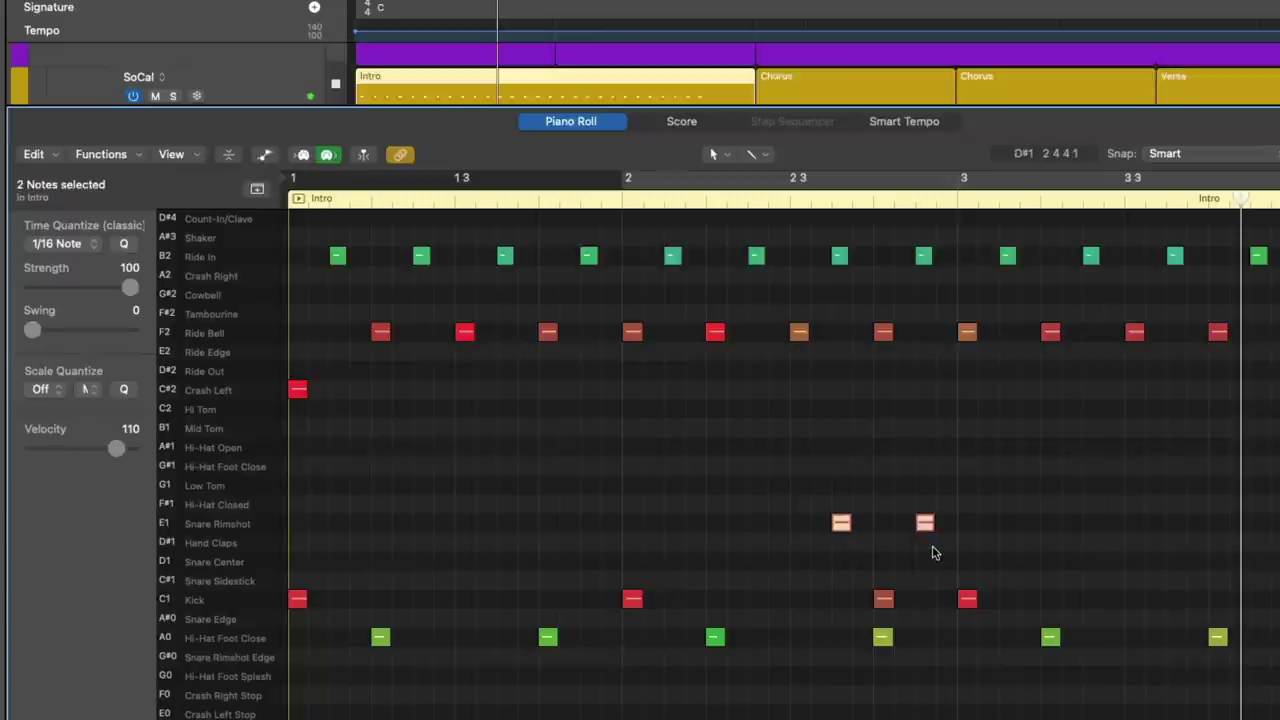
key("ctrl+m")
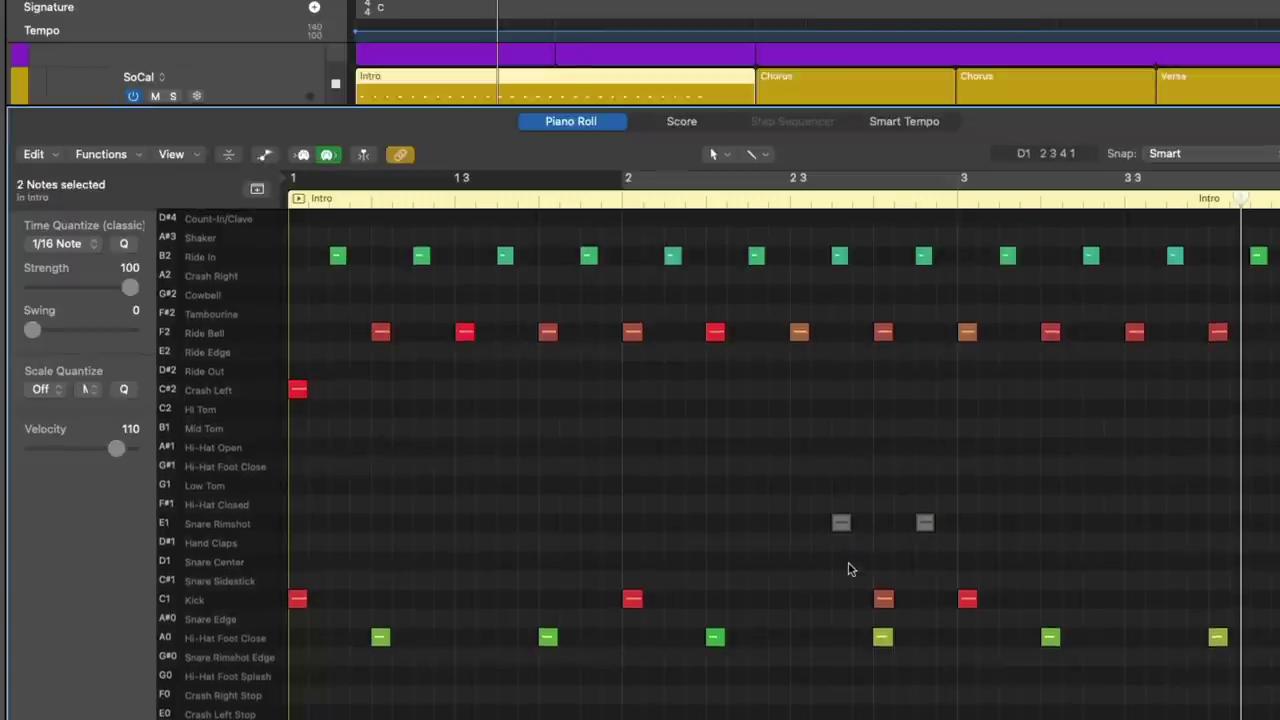
left_click_drag(849, 566, 908, 610)
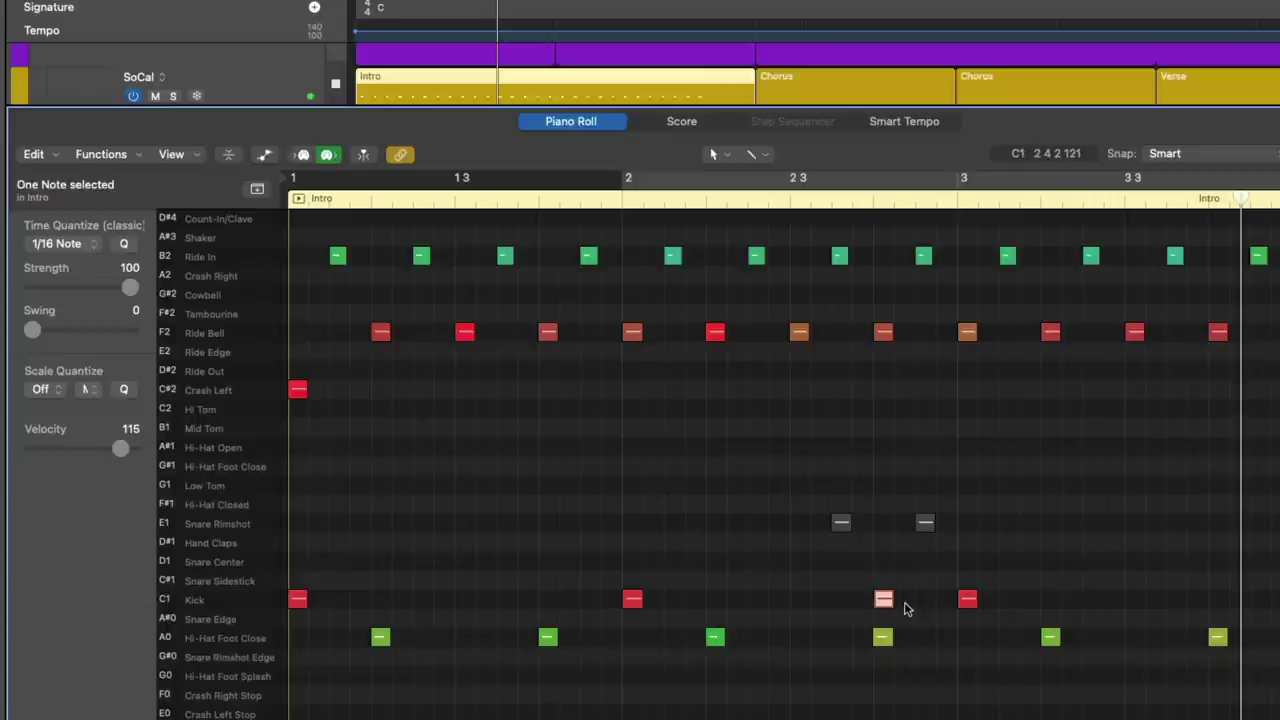
key("ctrl+m")
- Pencil in Crash Right Stop (F0) and Crash Left Stop (E0) notes at bar 2, nudging Crash Right Stop into line
left_click(634, 597)
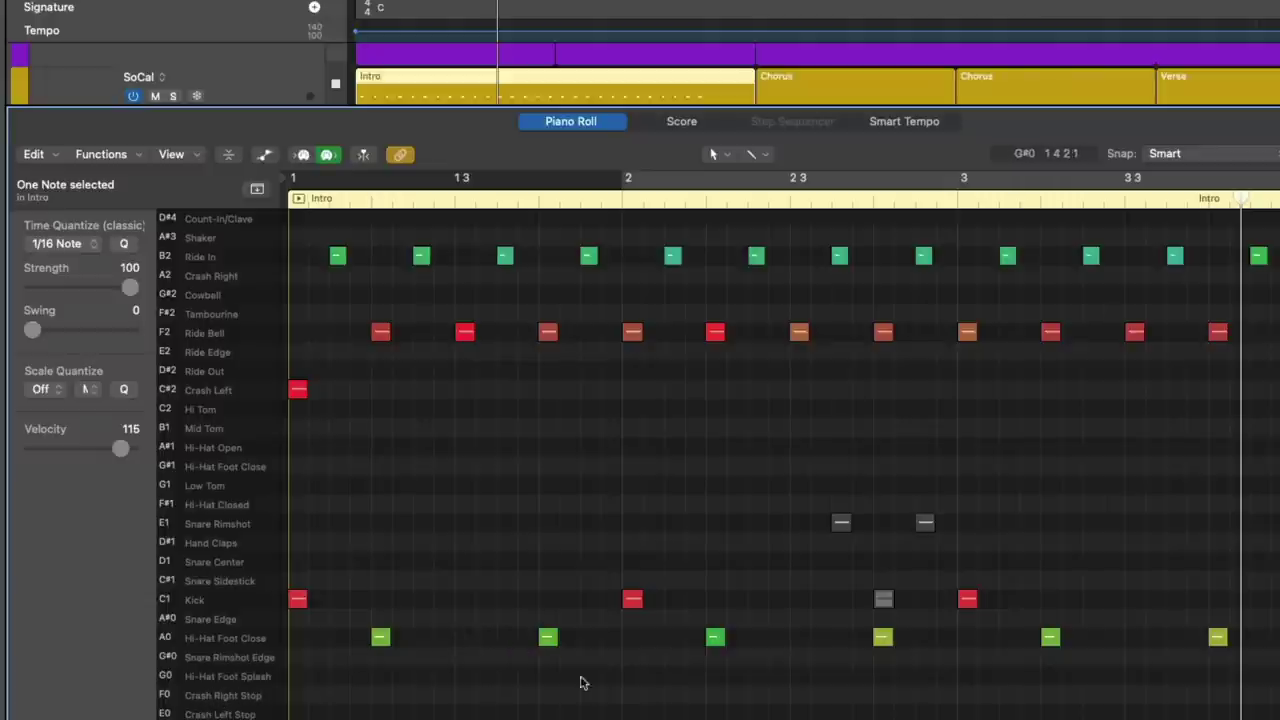
left_click(632, 695)
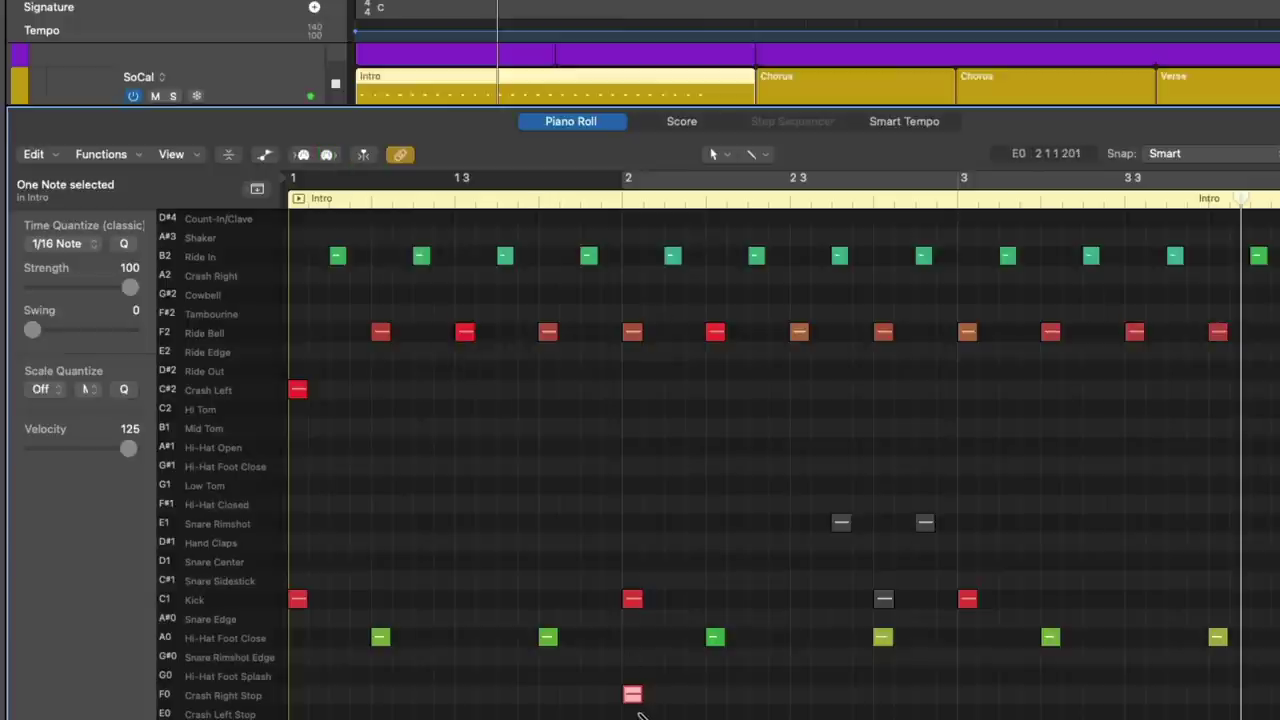
left_click(632, 713)
left_click_drag(598, 556, 640, 700)
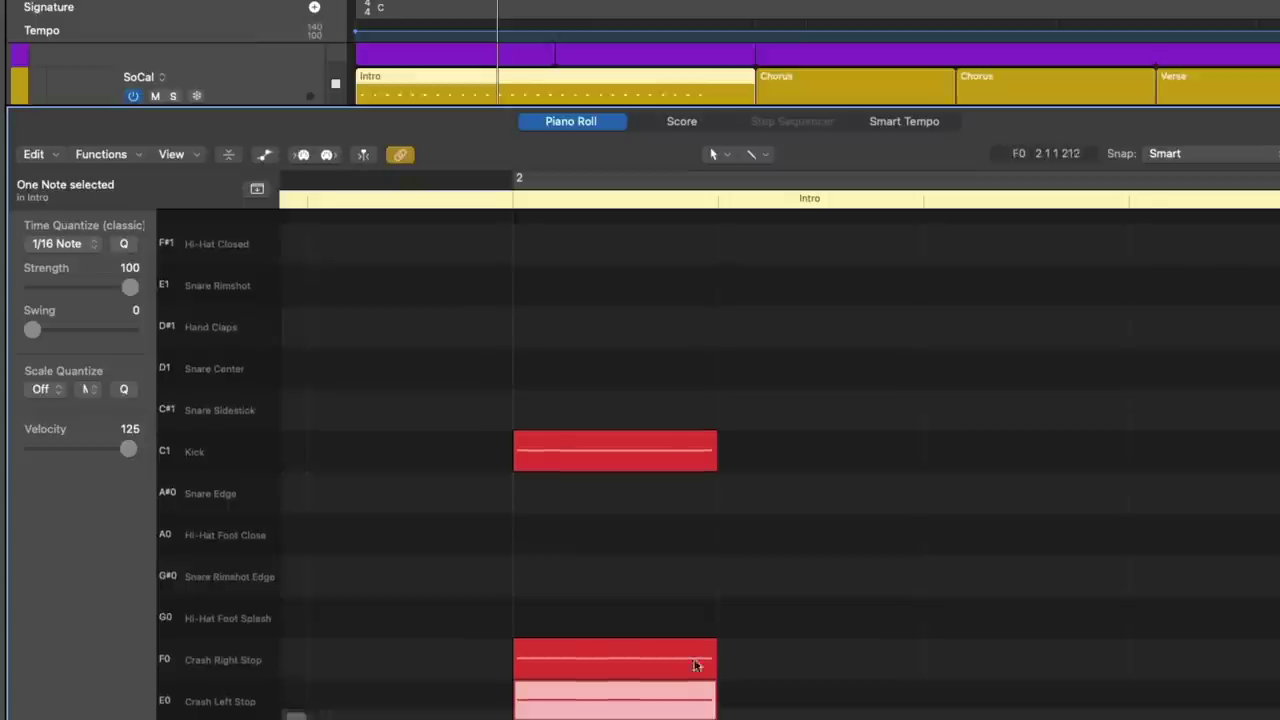
left_click(598, 657)
left_click_drag(598, 657, 603, 660)
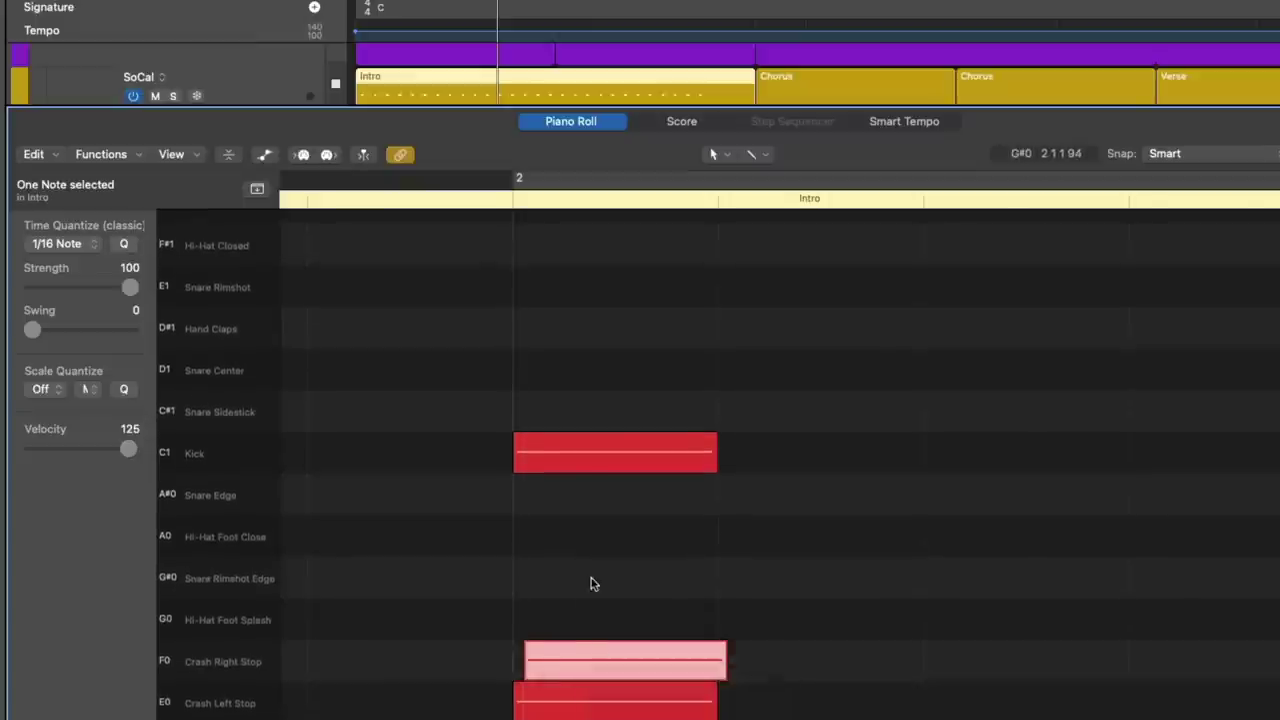
- Zoom back out and play the intro from the start
left_click(591, 583, "ctrl+alt")
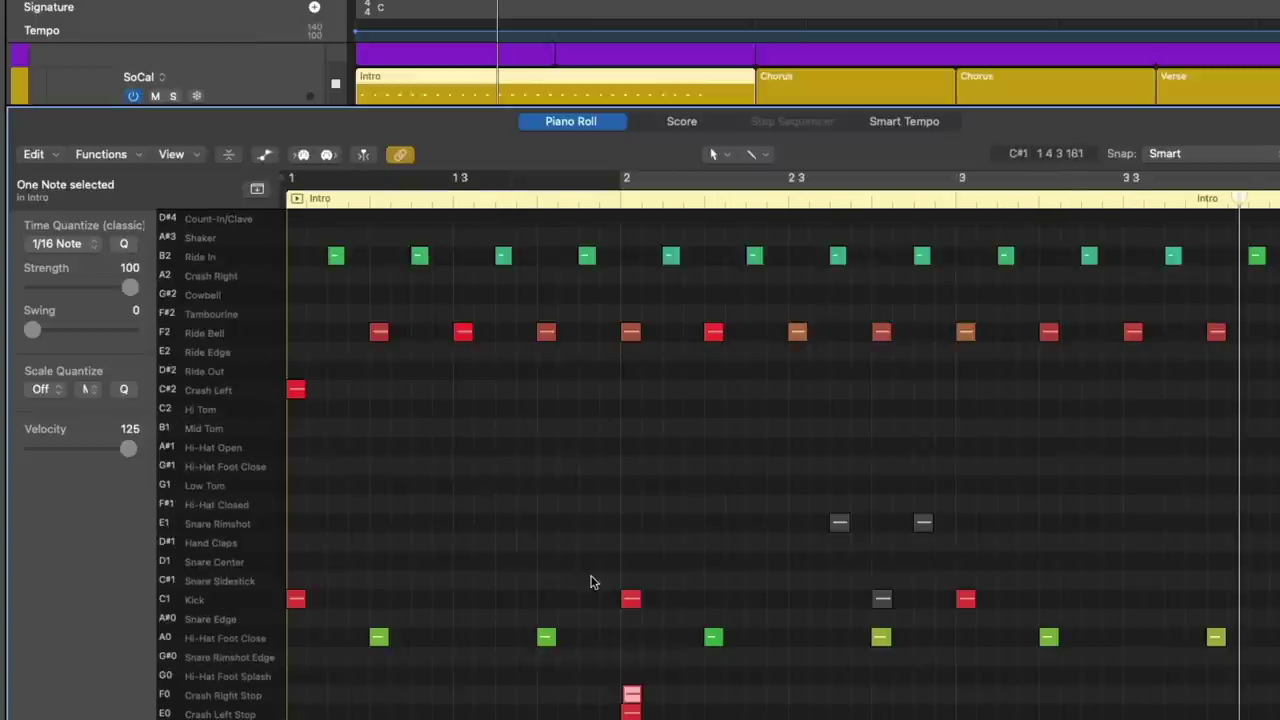
key("Return")
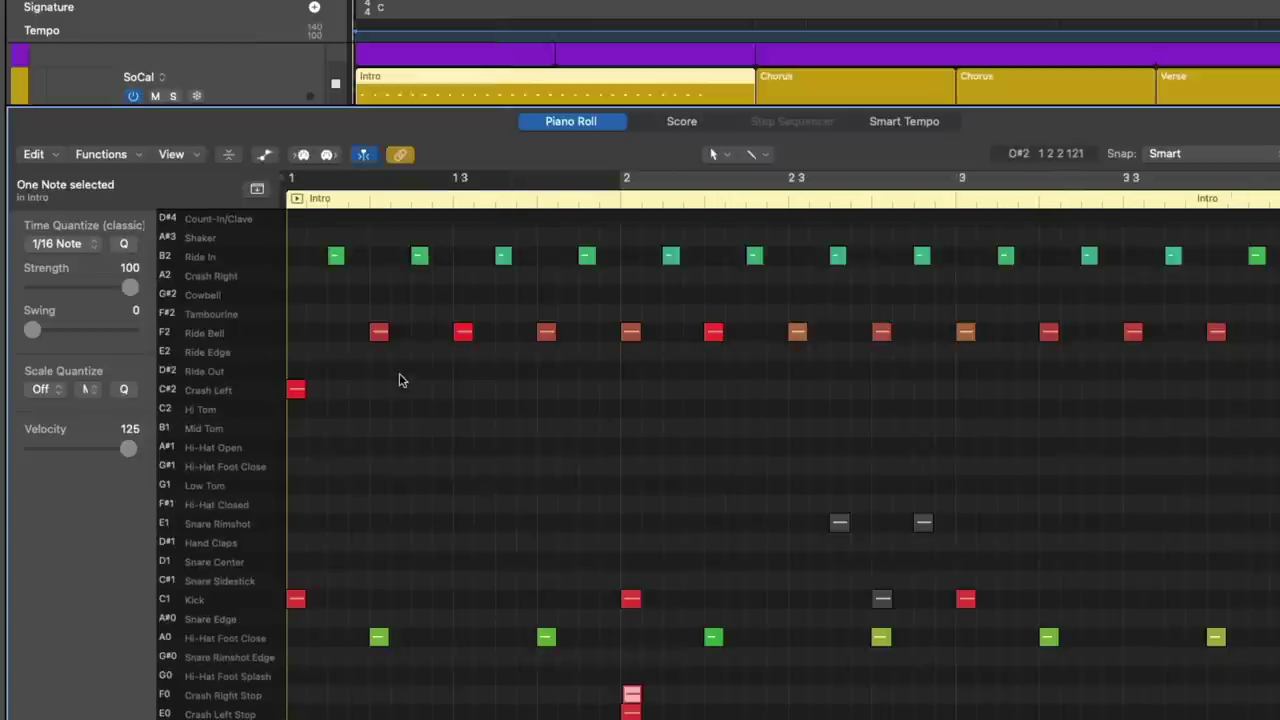
key("space")
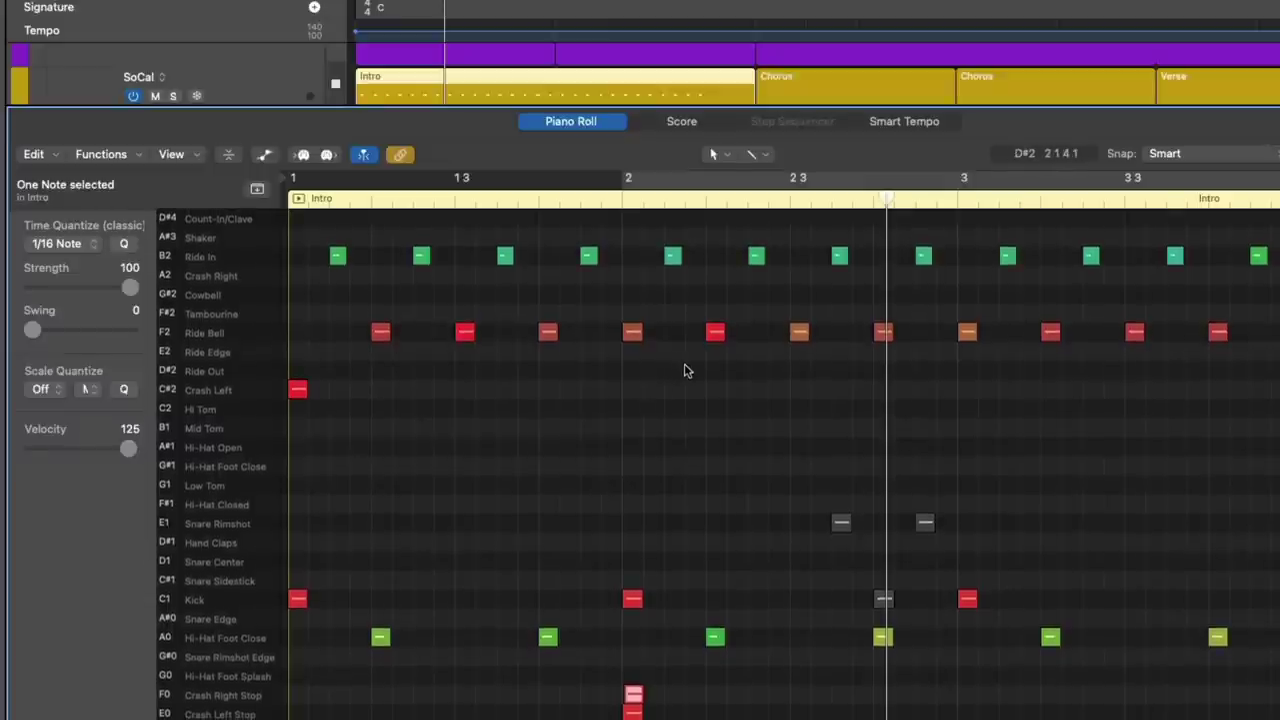
- Mute the Ride In and Ride Bell hits at bar 2 and play back the intro
left_click_drag(686, 366, 617, 243)
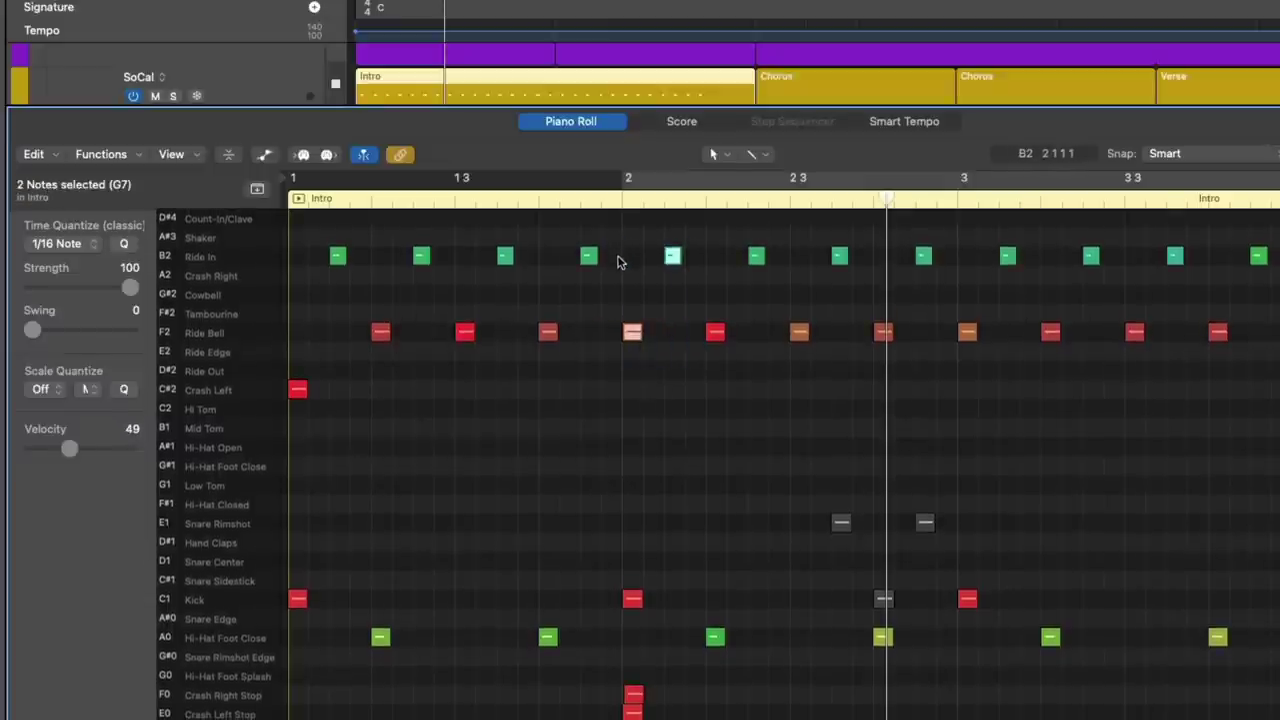
key("ctrl+m")
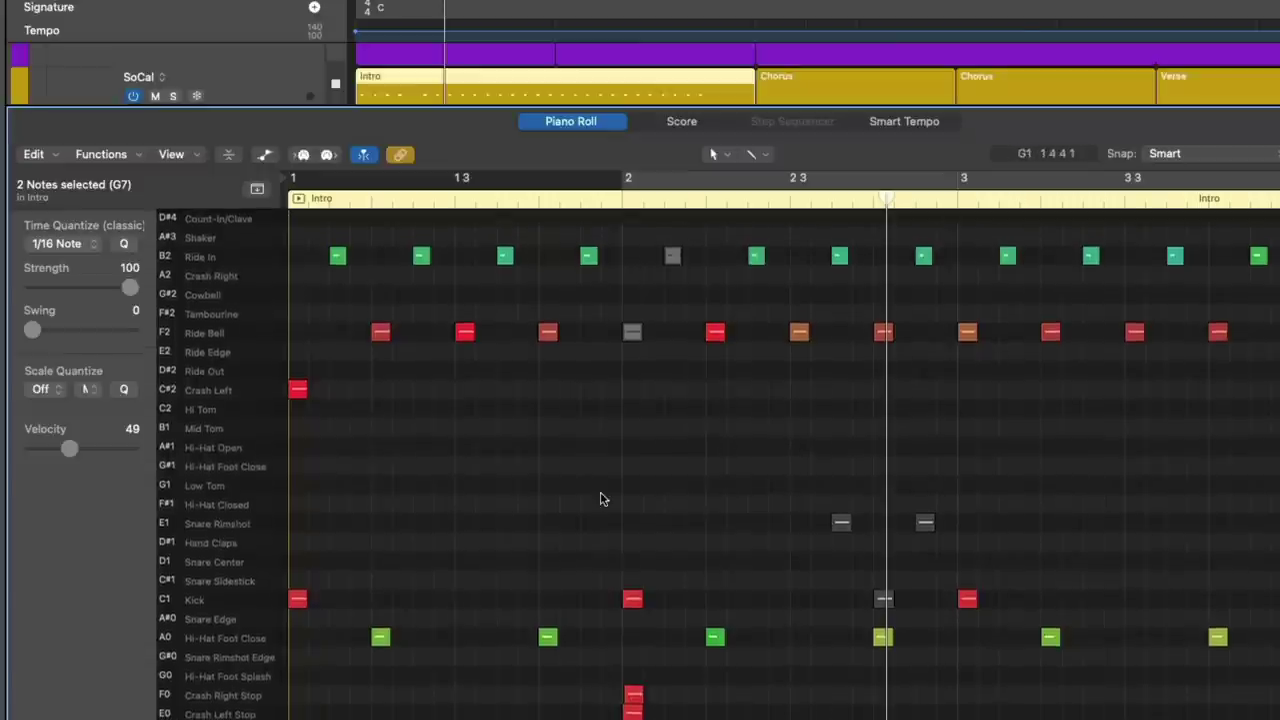
key("space")
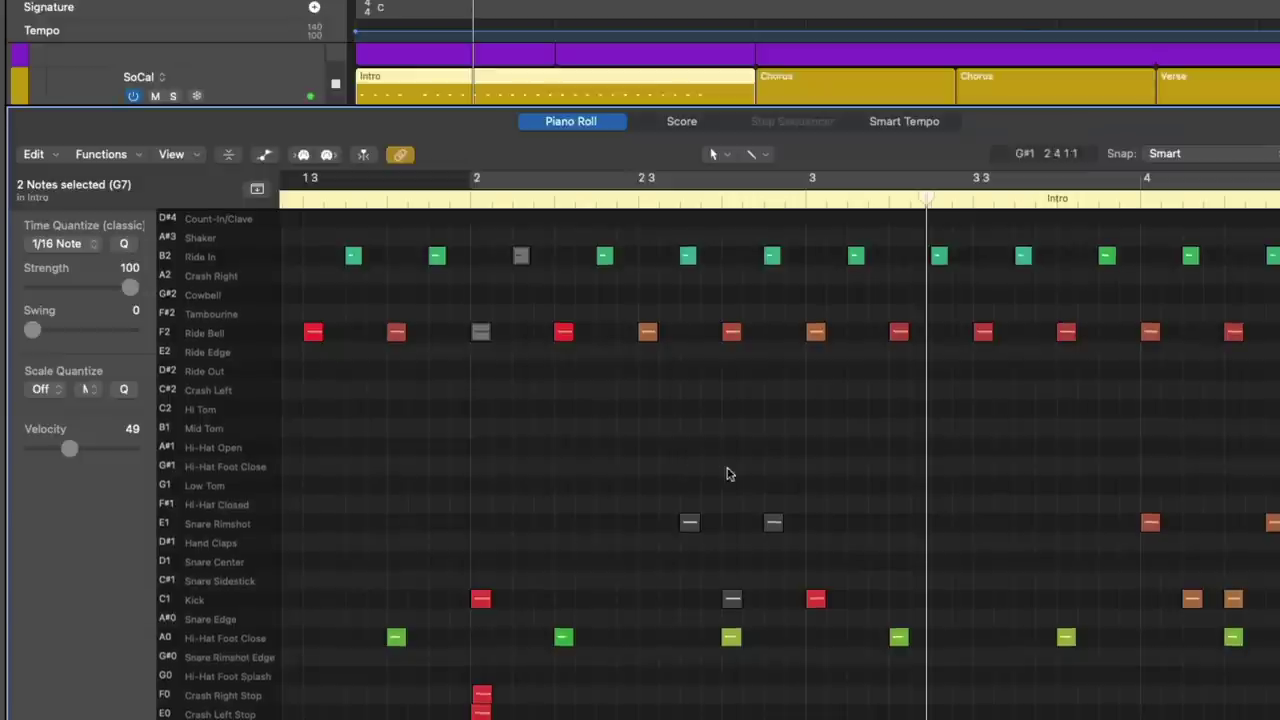
- Add a Crash Right hit at bar 3 and select that bar's Ride Bell hit to mute it
left_click(815, 276)
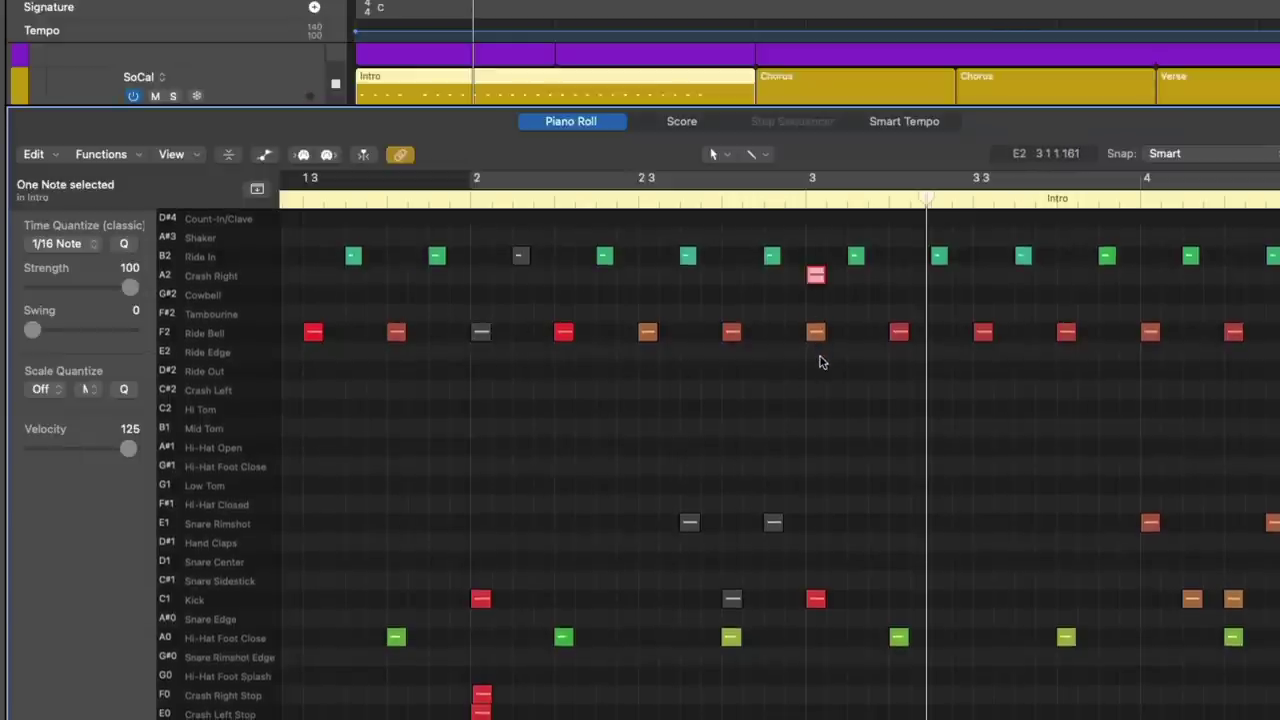
left_click(815, 332)
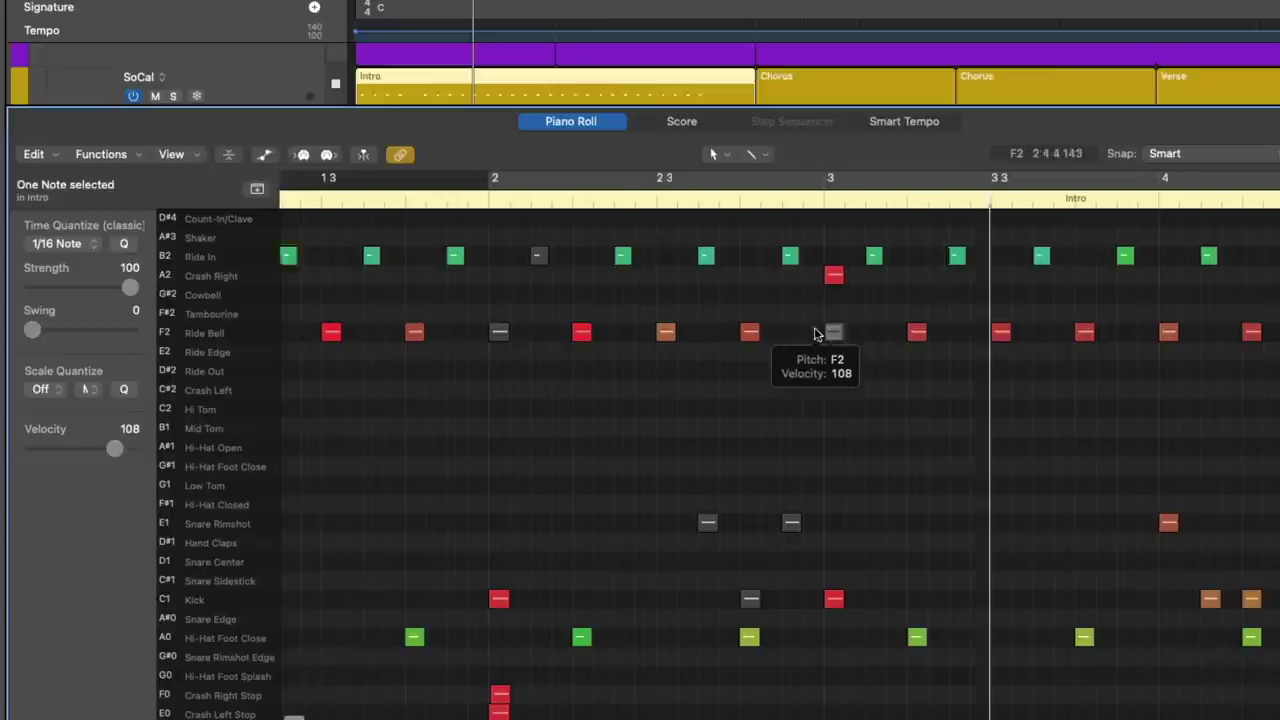
scroll(815, 332, "left", 3)
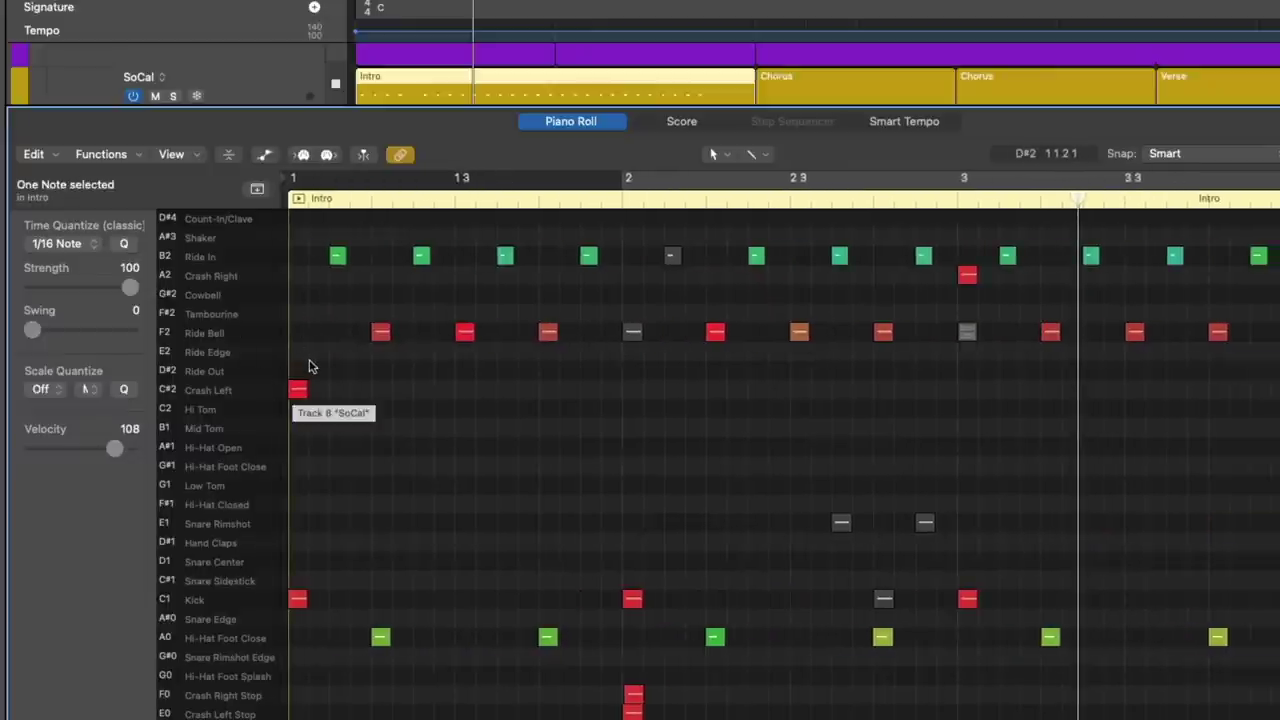
scroll(669, 374, "right", 4)
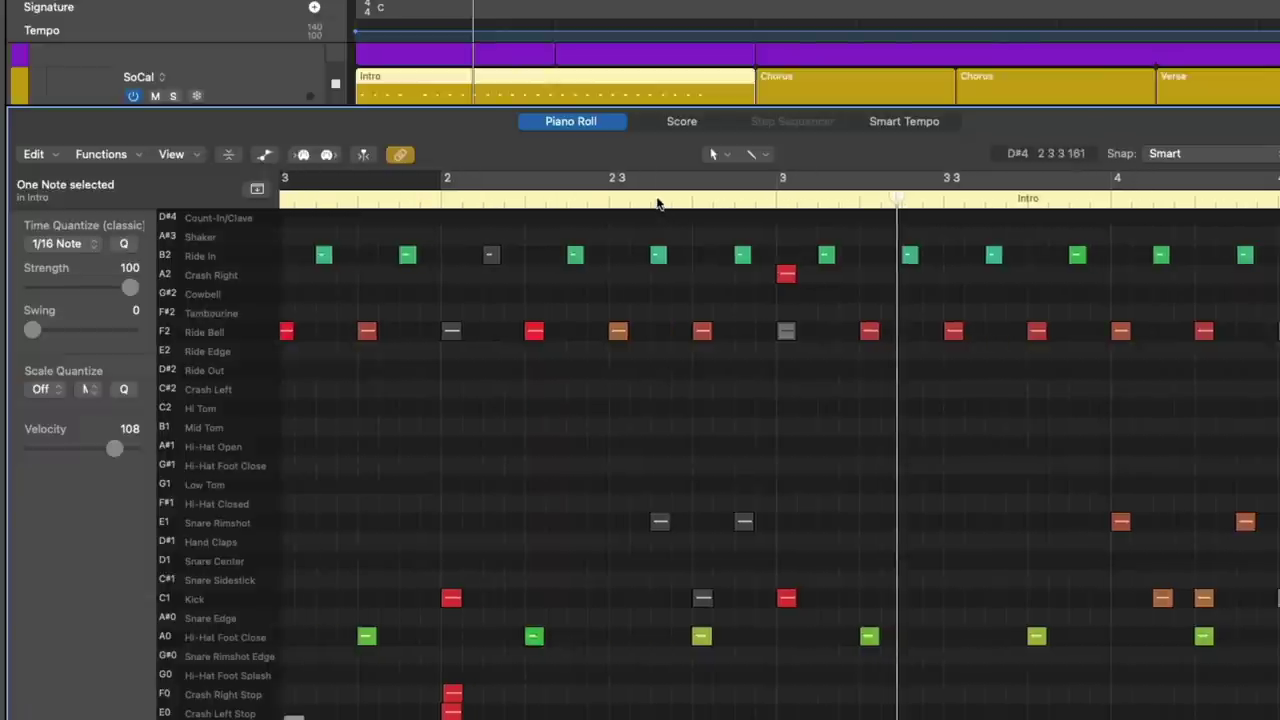
scroll(655, 290, "right", 5)
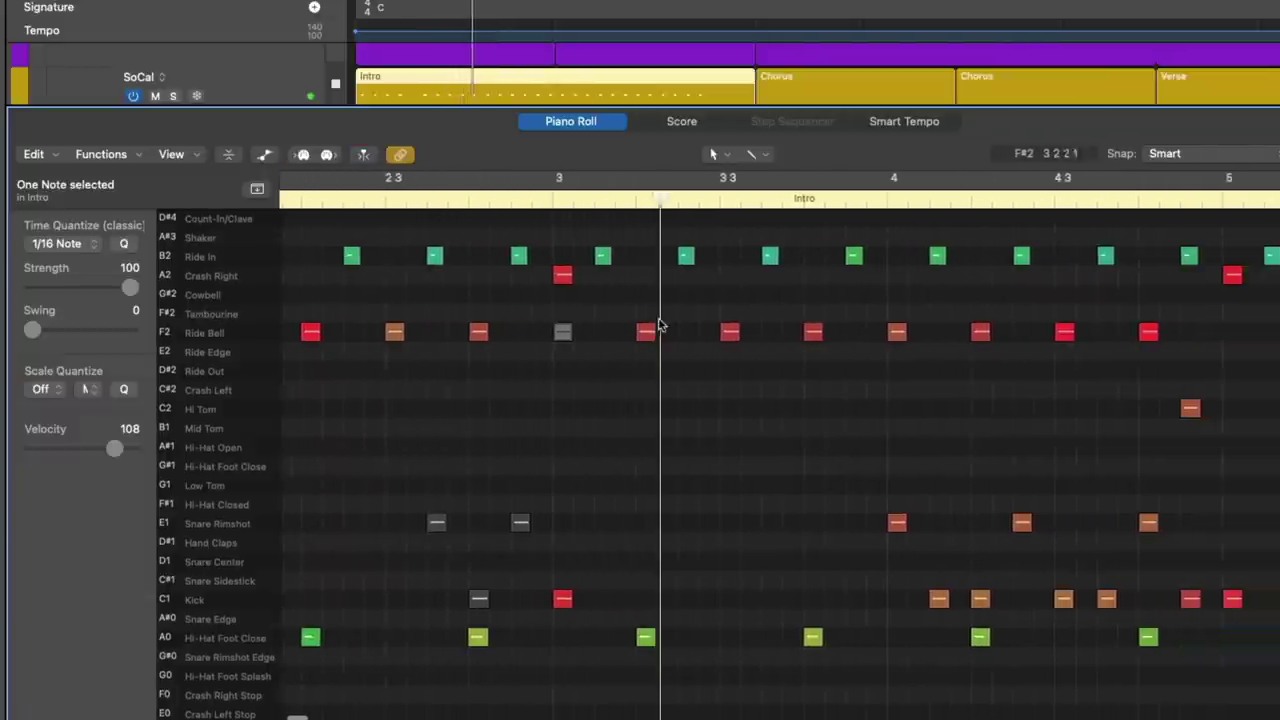
scroll(660, 325, "right", 3)
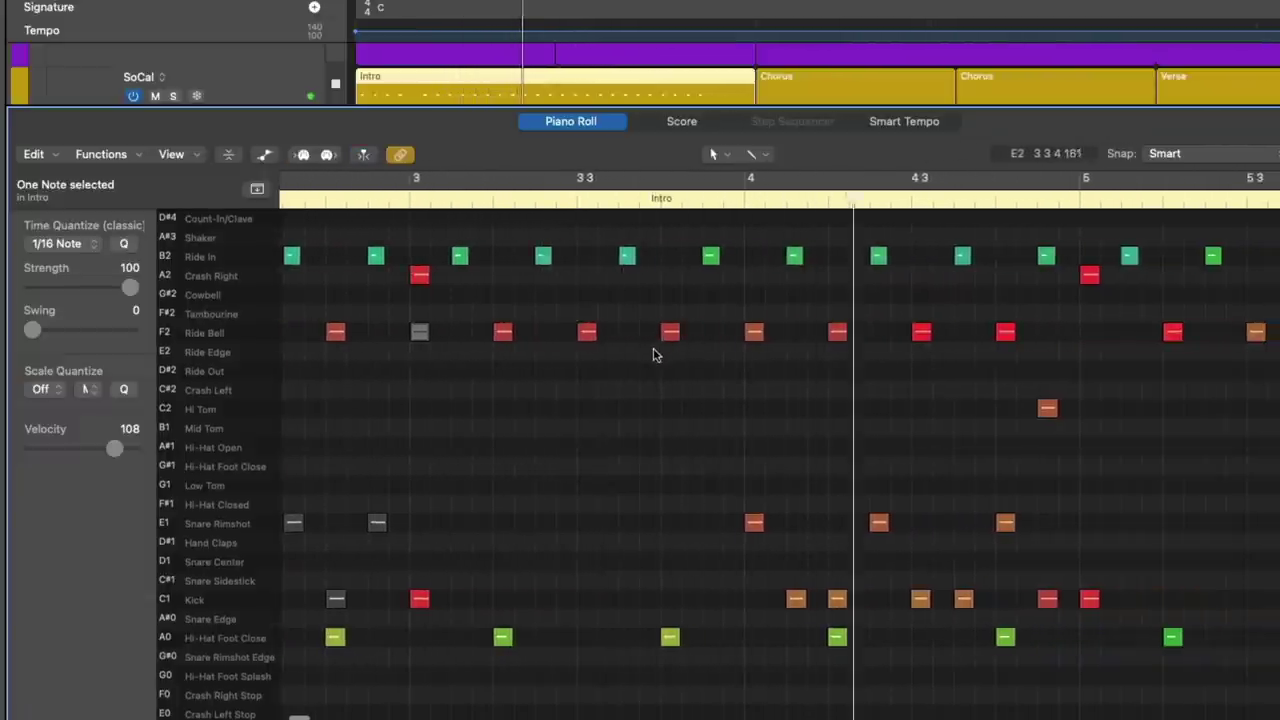
scroll(655, 355, "right", 7)
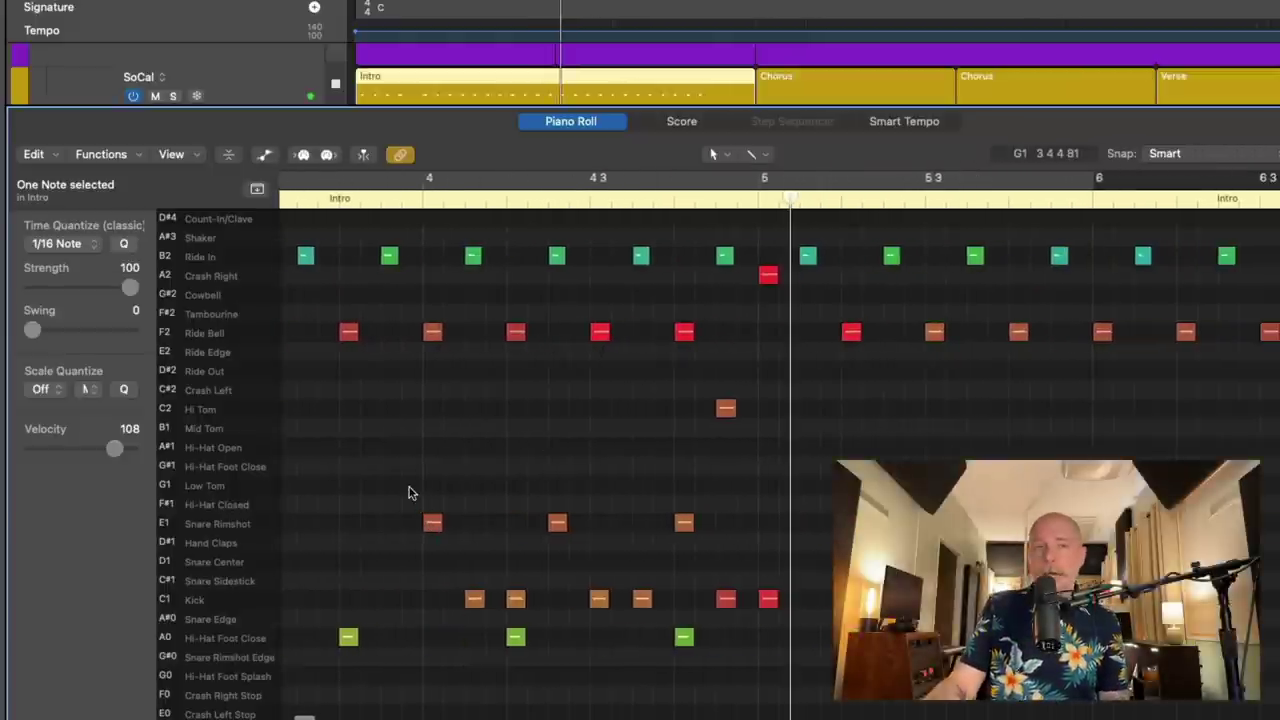
- Select bar 4's snare rimshots and kicks, then try a Crash Right Stop note at bar 5
left_click_drag(410, 491, 701, 604)
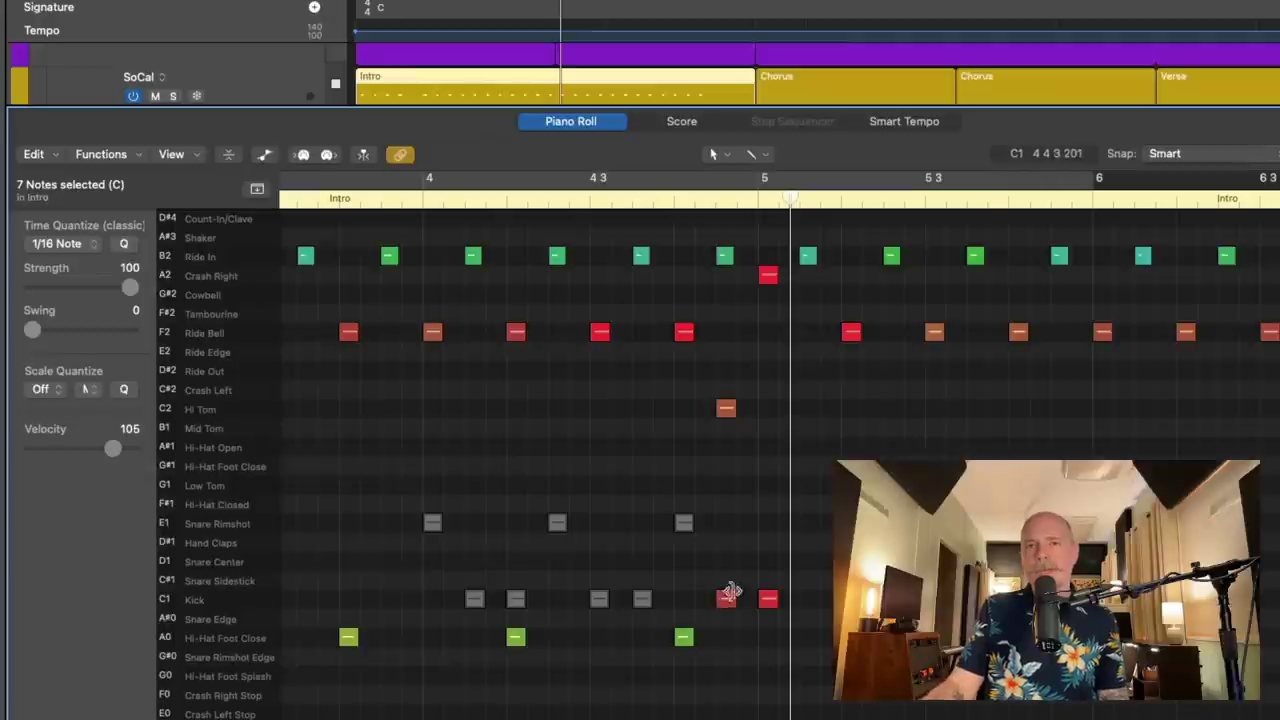
left_click(768, 694)
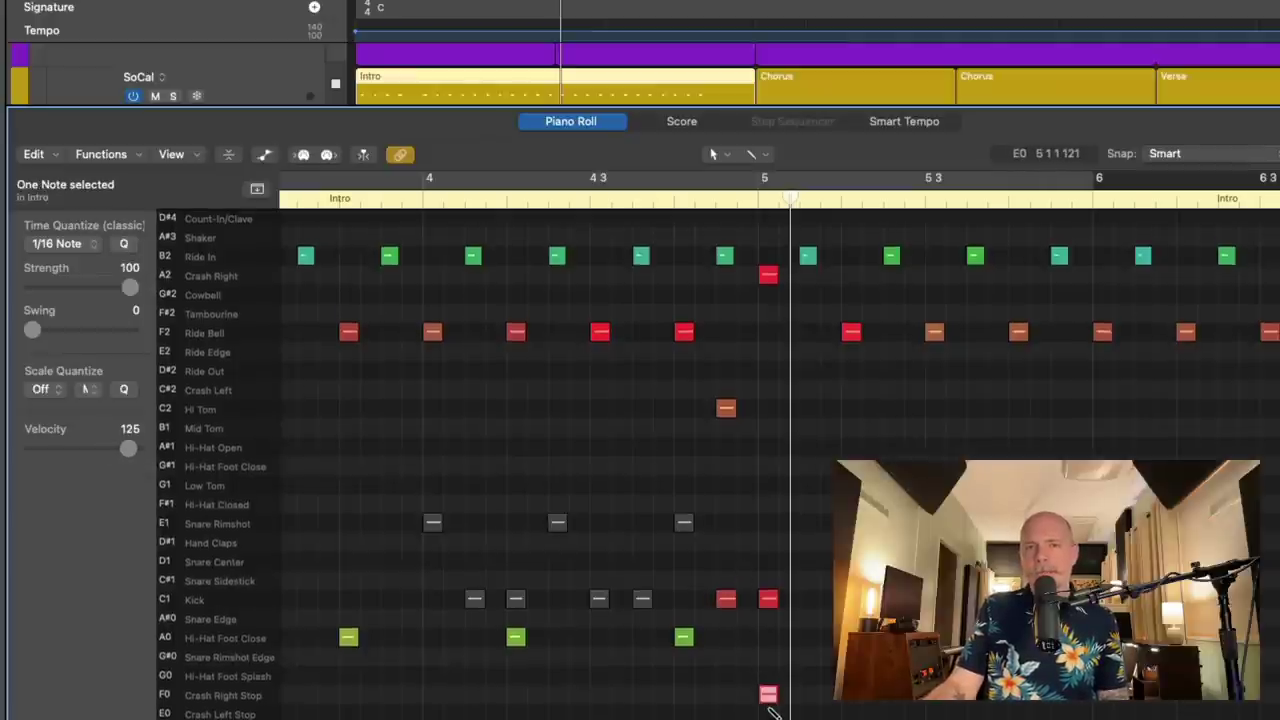
key("z")
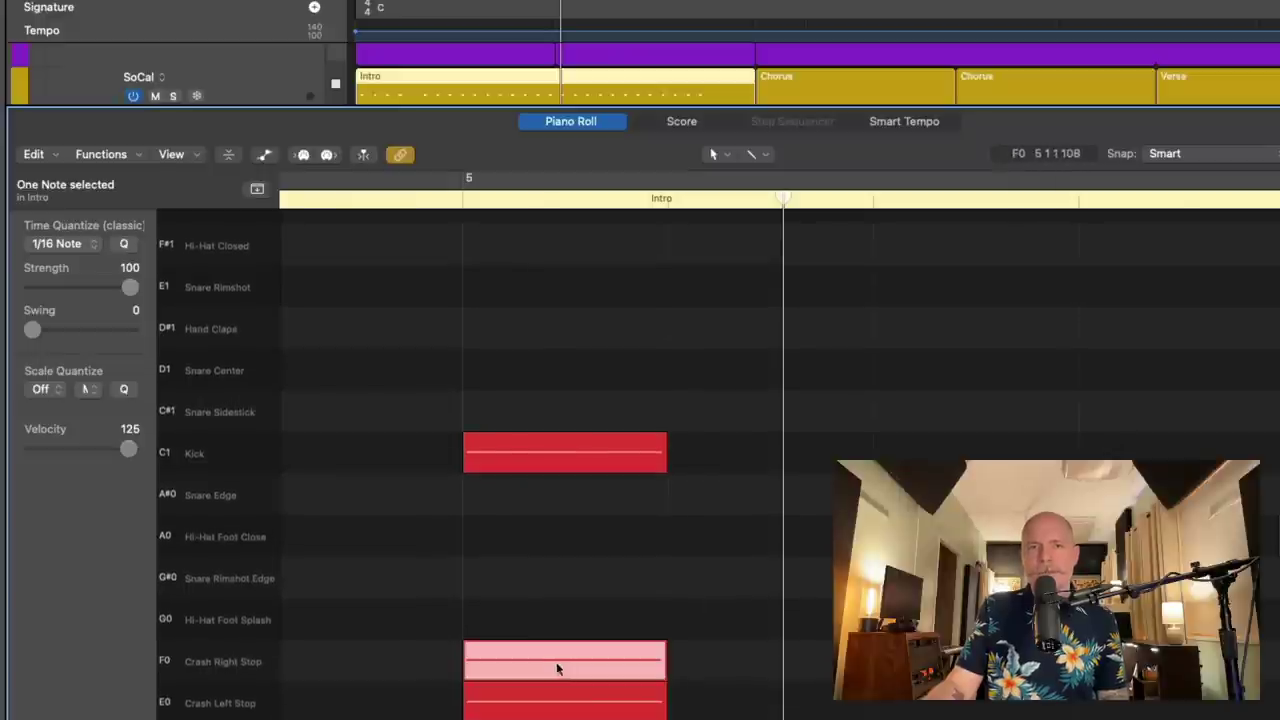
key("z")
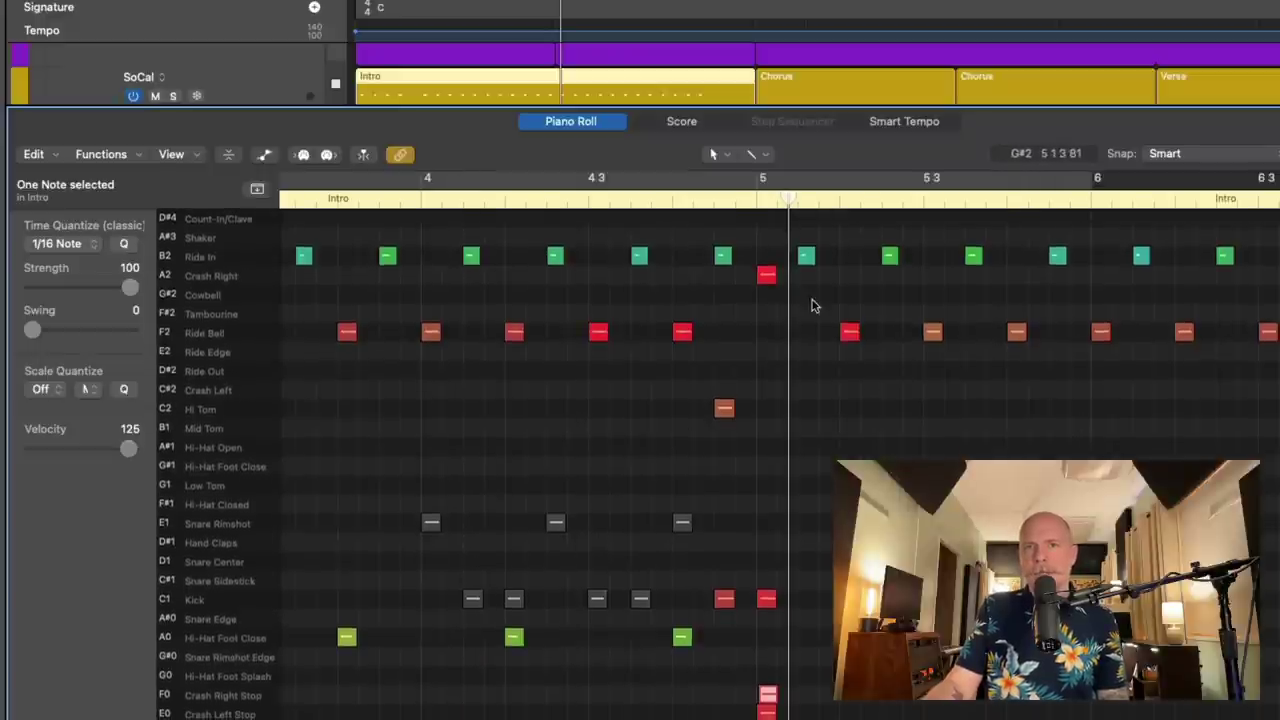
left_click(810, 294)
left_click_drag(766, 228, 763, 224)
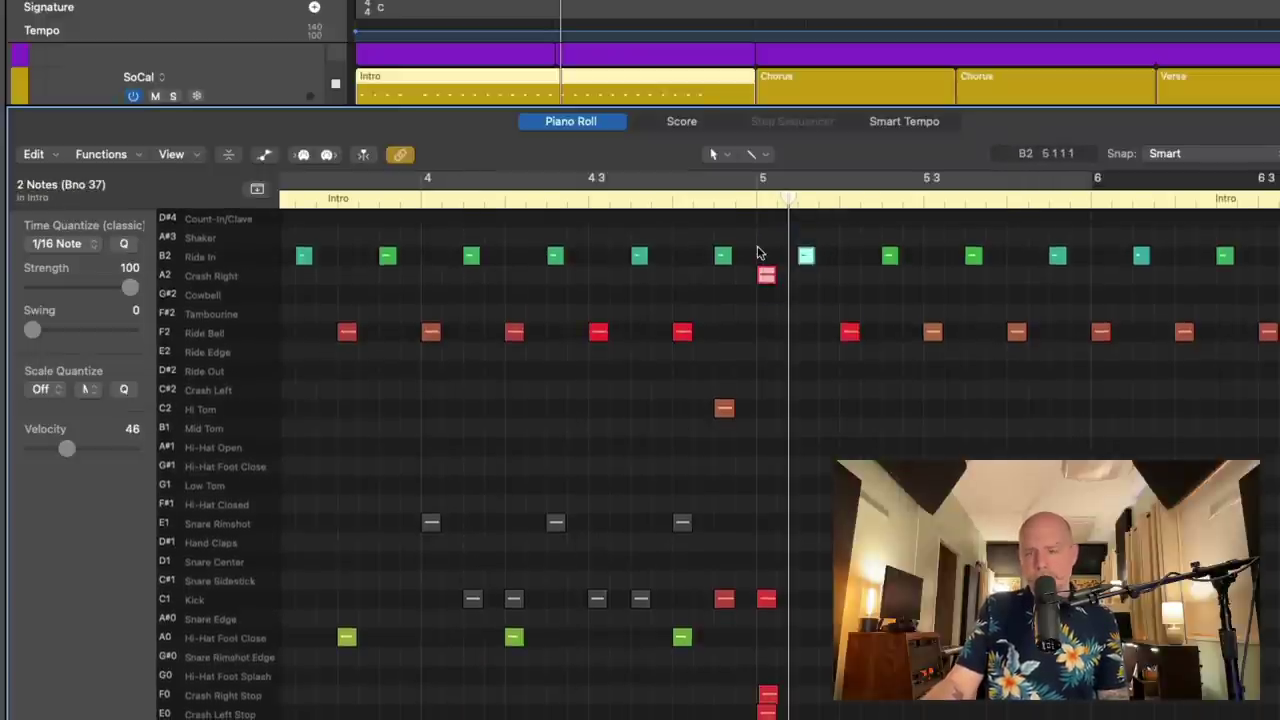
- Play the passage around bar 5 and undo the bar 5 crash-stop test
left_click(660, 200)
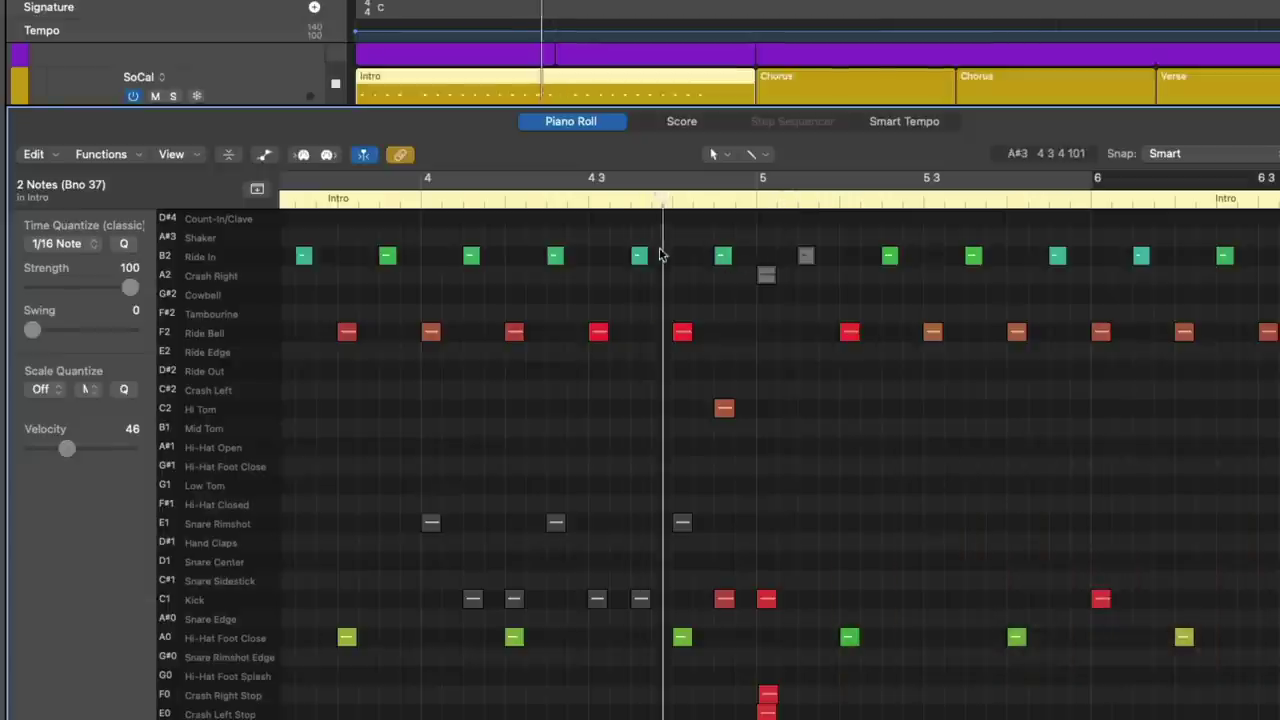
key("space")
key("space")
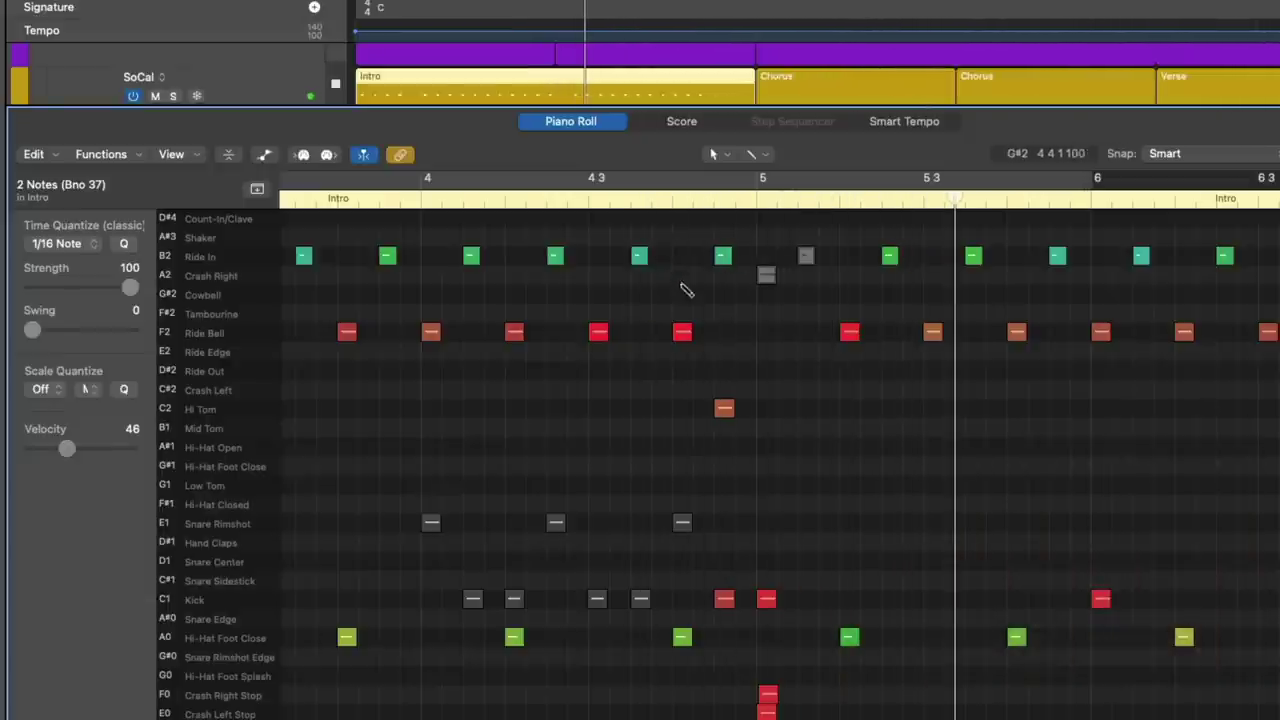
key("super+z")
key("super+z")
- Add Crash Right Stop and Crash Left Stop notes at bar 6 and mute its ride hits
scroll(786, 530, "right", 5)
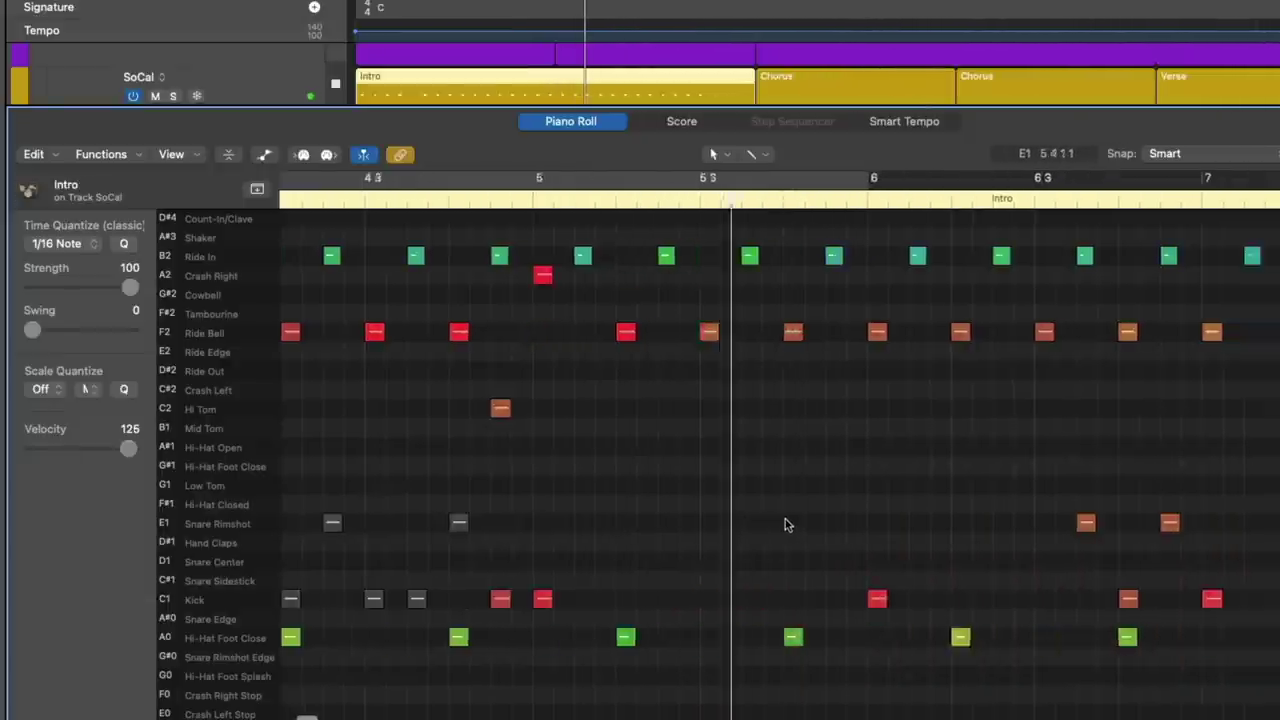
left_click(879, 698)
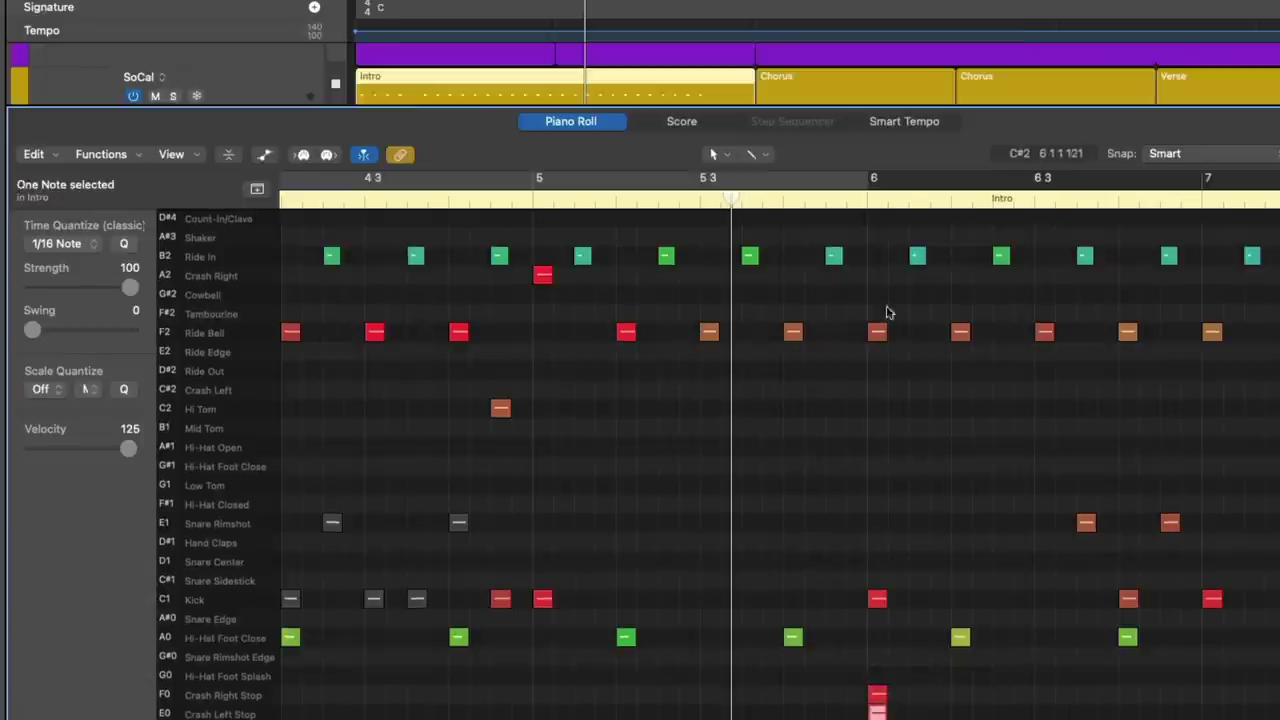
left_click(871, 264)
left_click_drag(865, 248, 914, 354)
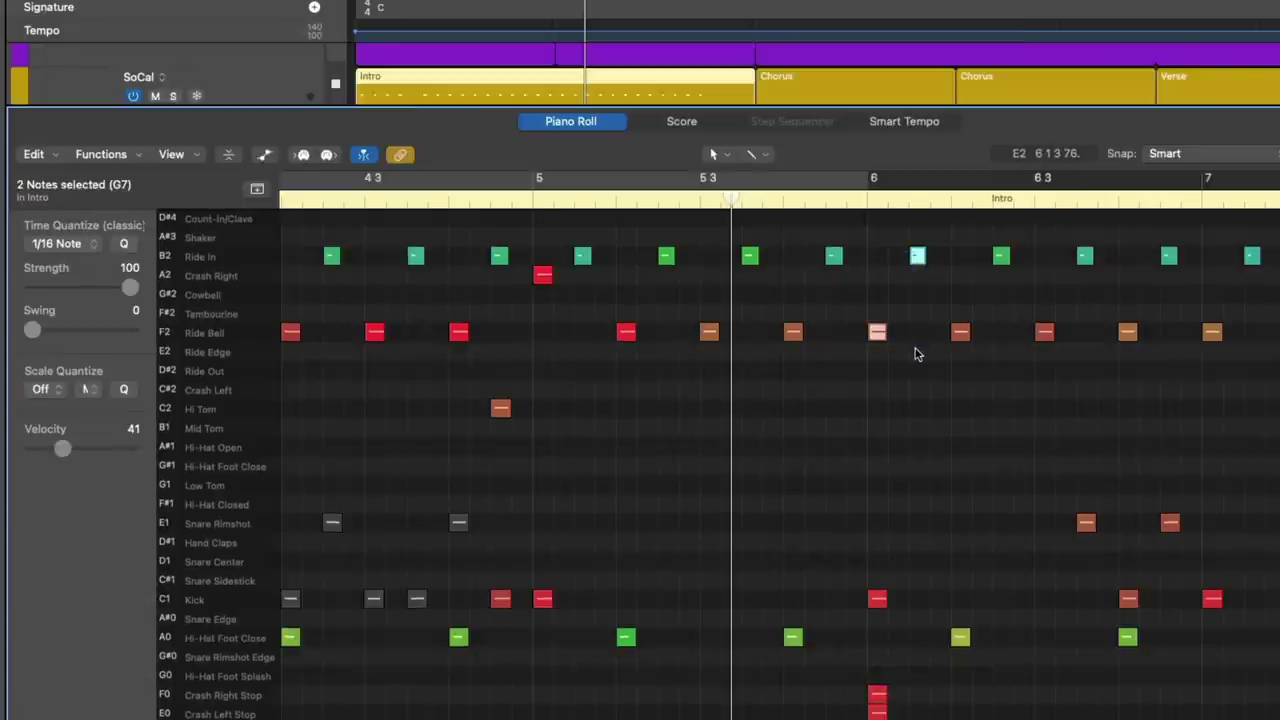
key("space")
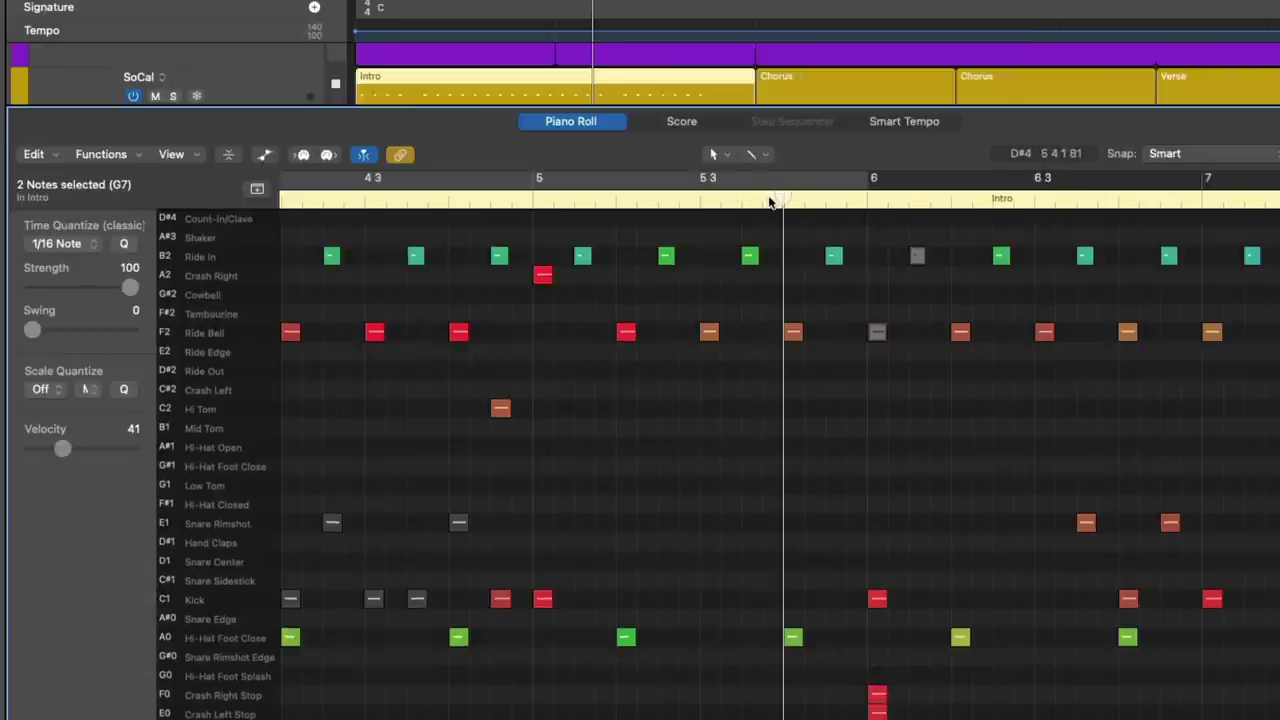
scroll(790, 447, "right", 3)
scroll(790, 447, "right", 3)
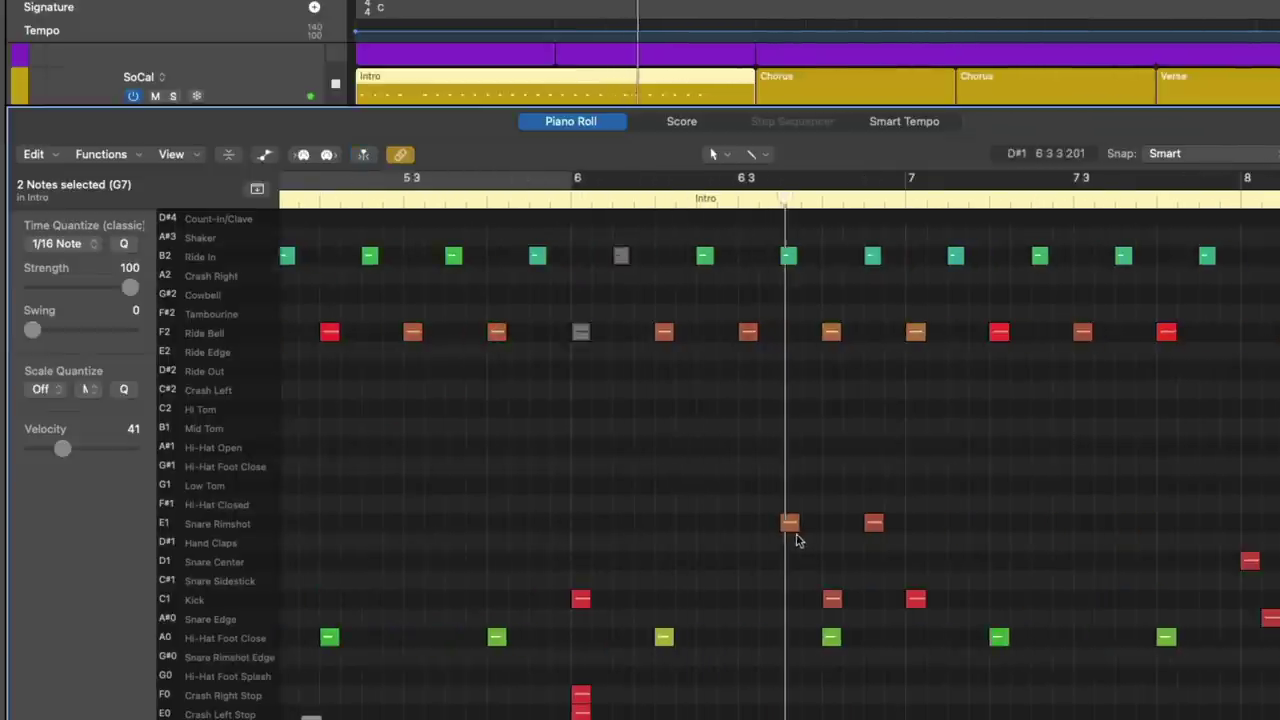